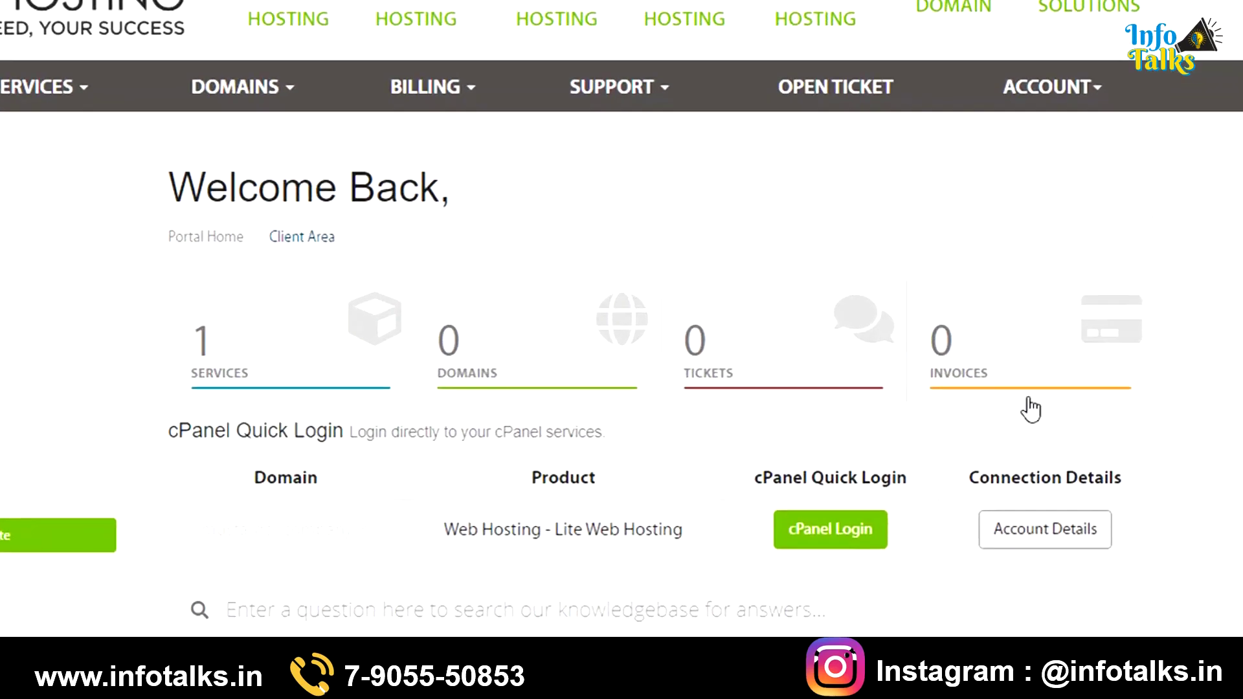
Show the hosting account's connection details and copy the four nameservers, ns1–ns4.a2hosting.com
left_click(990, 502)
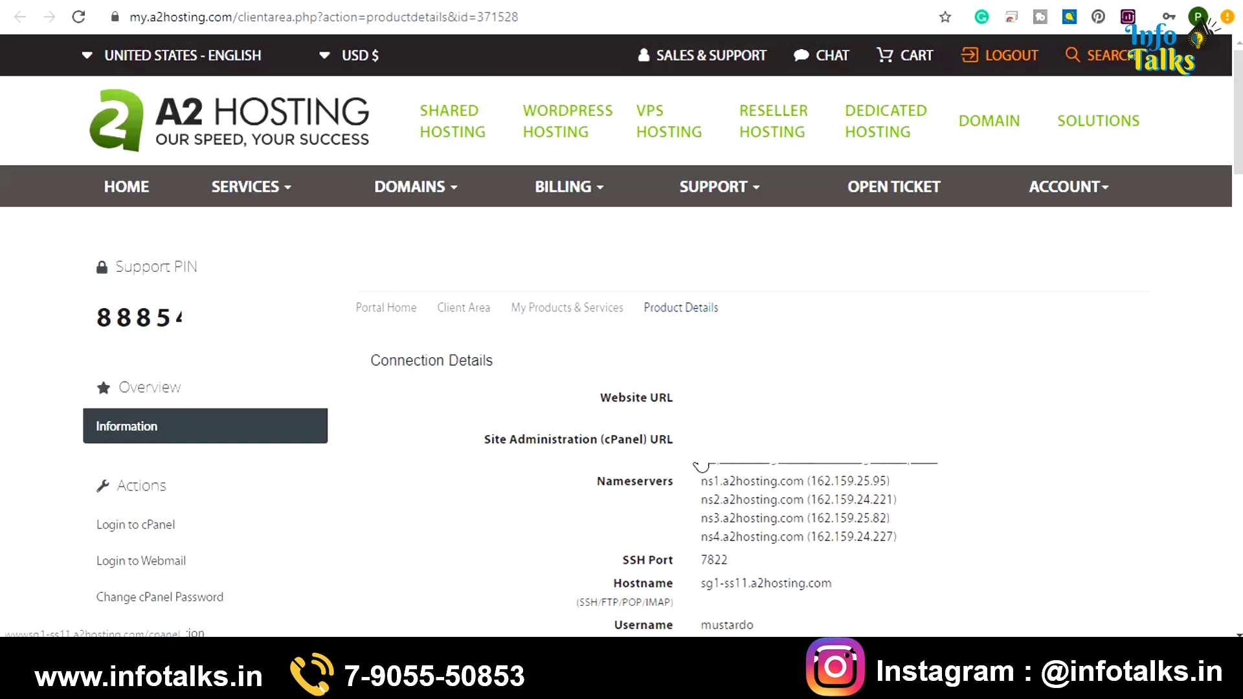
left_click_drag(697, 480, 915, 487)
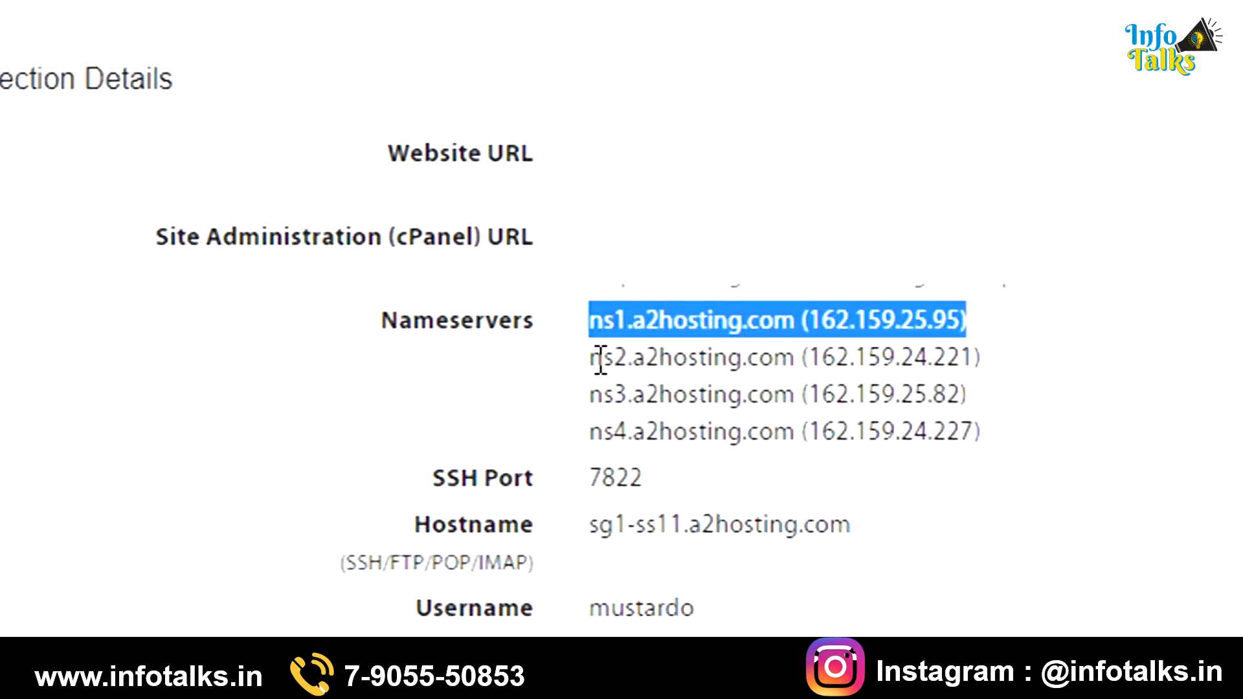
left_click_drag(591, 357, 1011, 366)
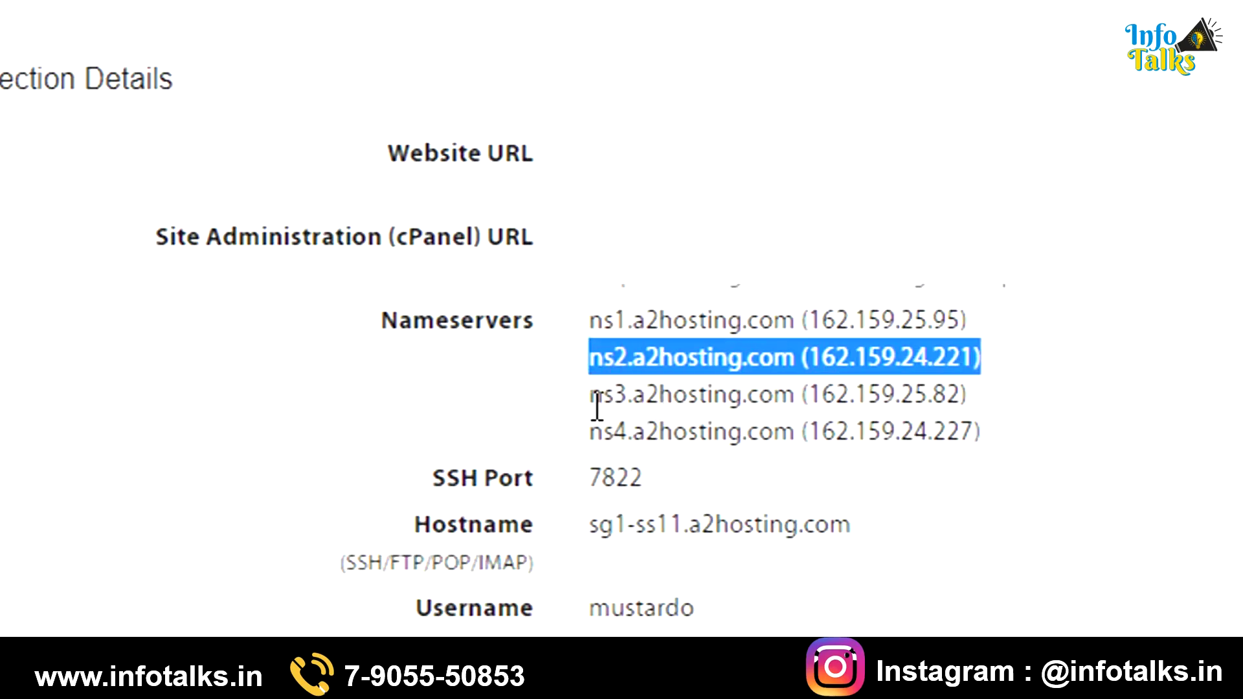
left_click_drag(590, 399, 1018, 408)
left_click_drag(590, 432, 1080, 441)
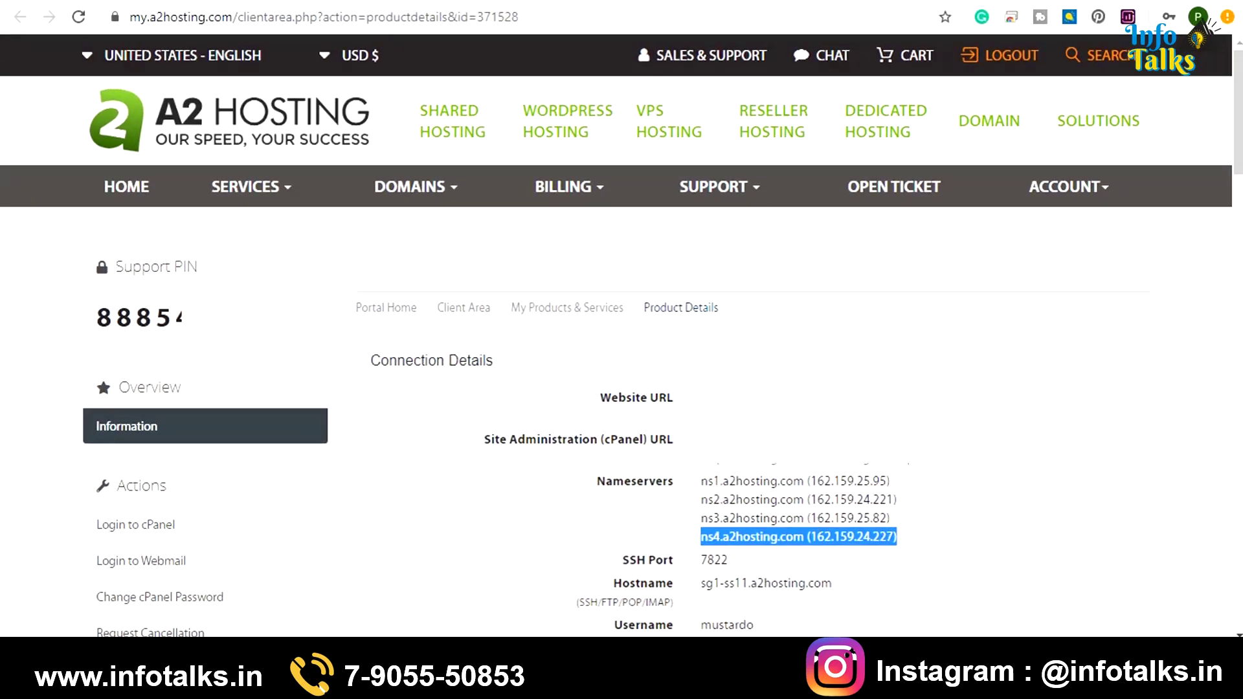
Start changing brainbodysoul.in's nameservers in GoDaddy DNS Manager, then return to the A2 Hosting dashboard
key("alt+Tab")
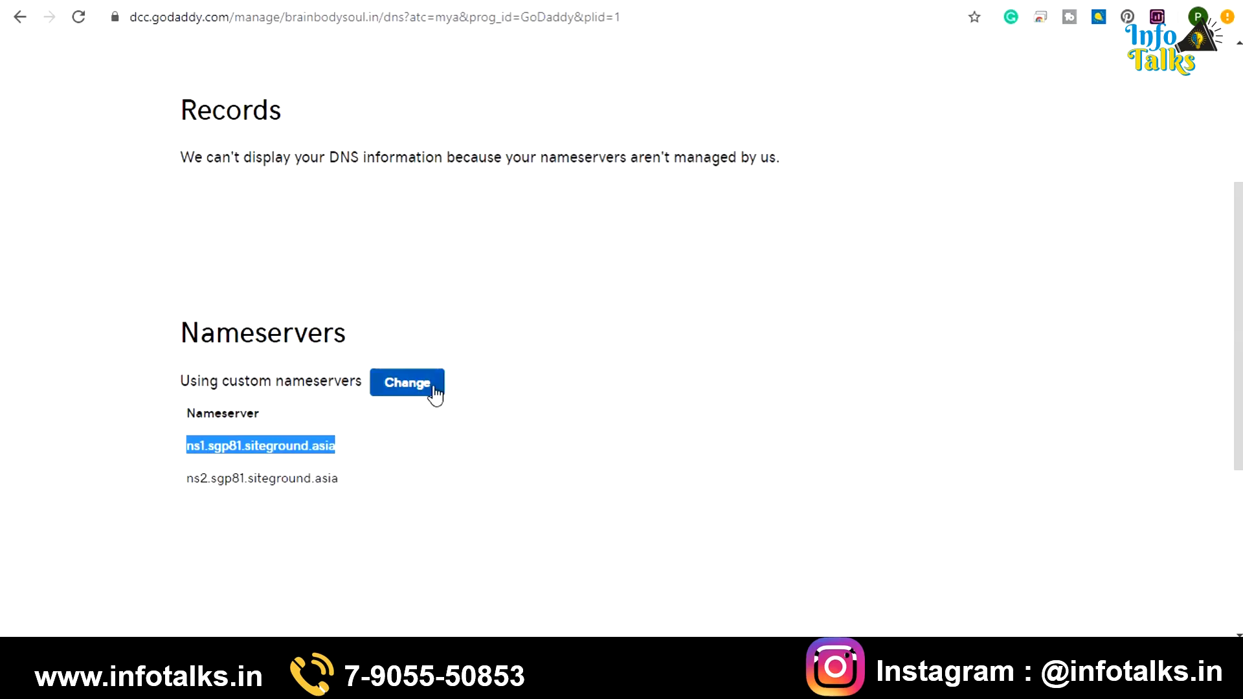
left_click(423, 394)
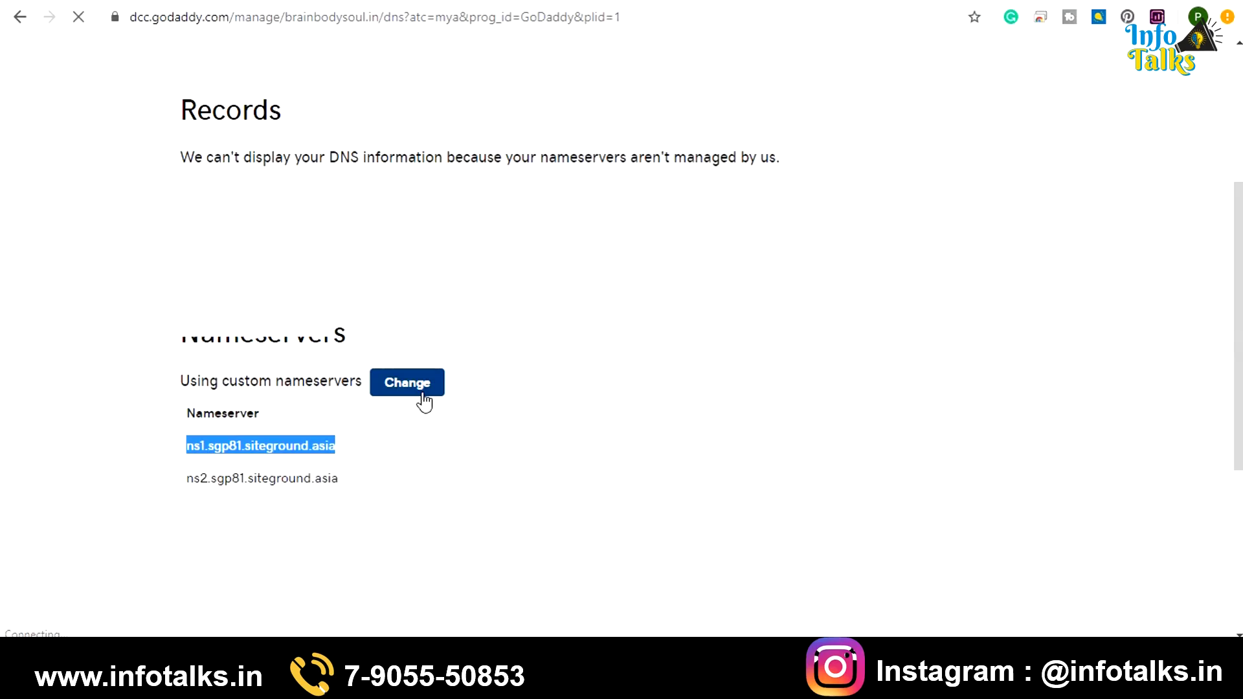
key("alt+Tab")
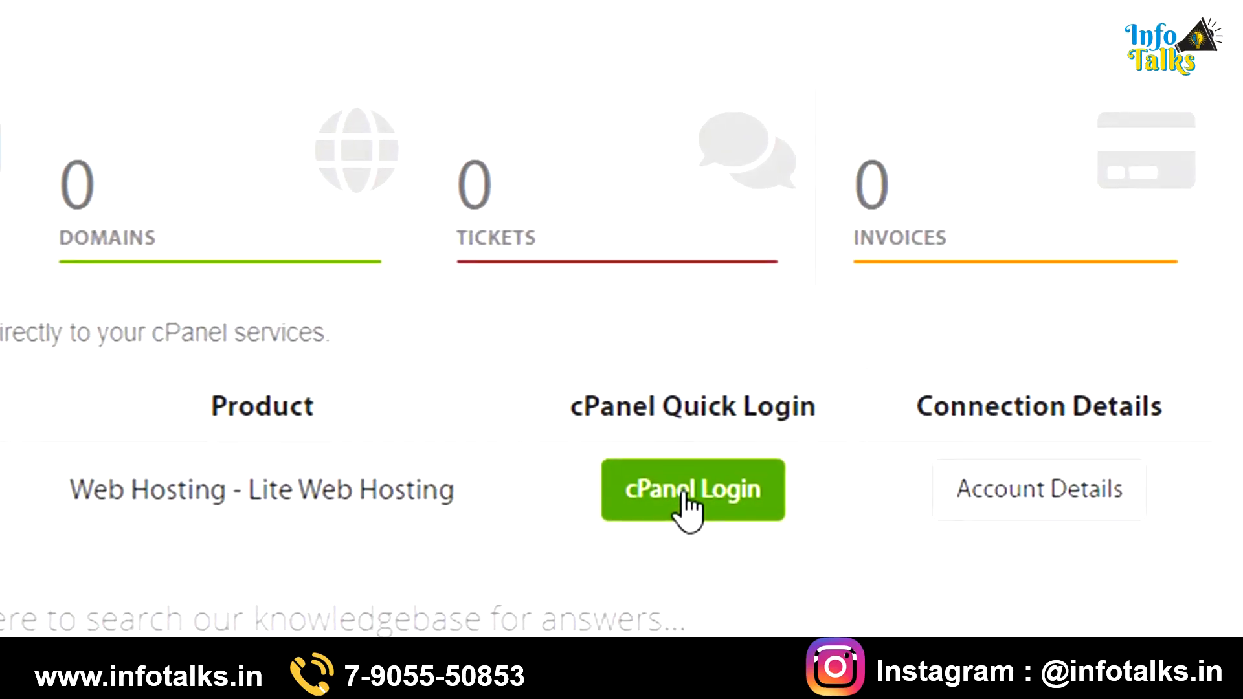
Log in to cPanel and start a WordPress 5.3.2 Custom Install on brainbodysoul.in in Softaculous
left_click(689, 497)
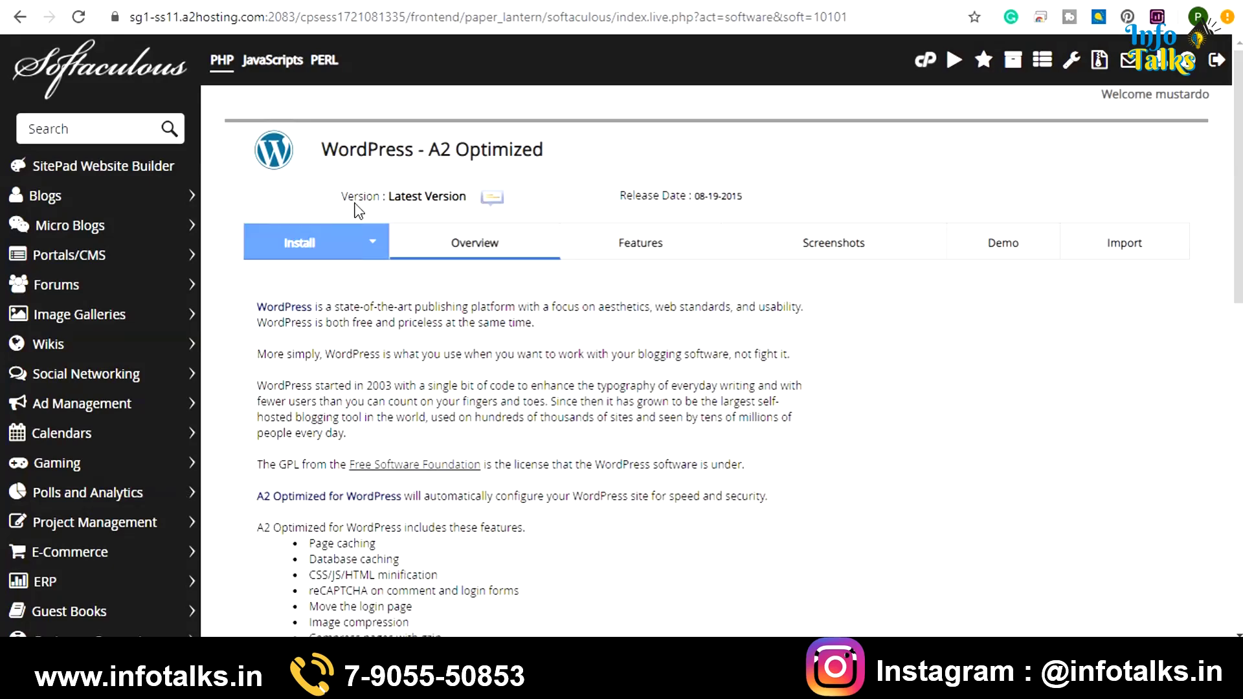
left_click(374, 245)
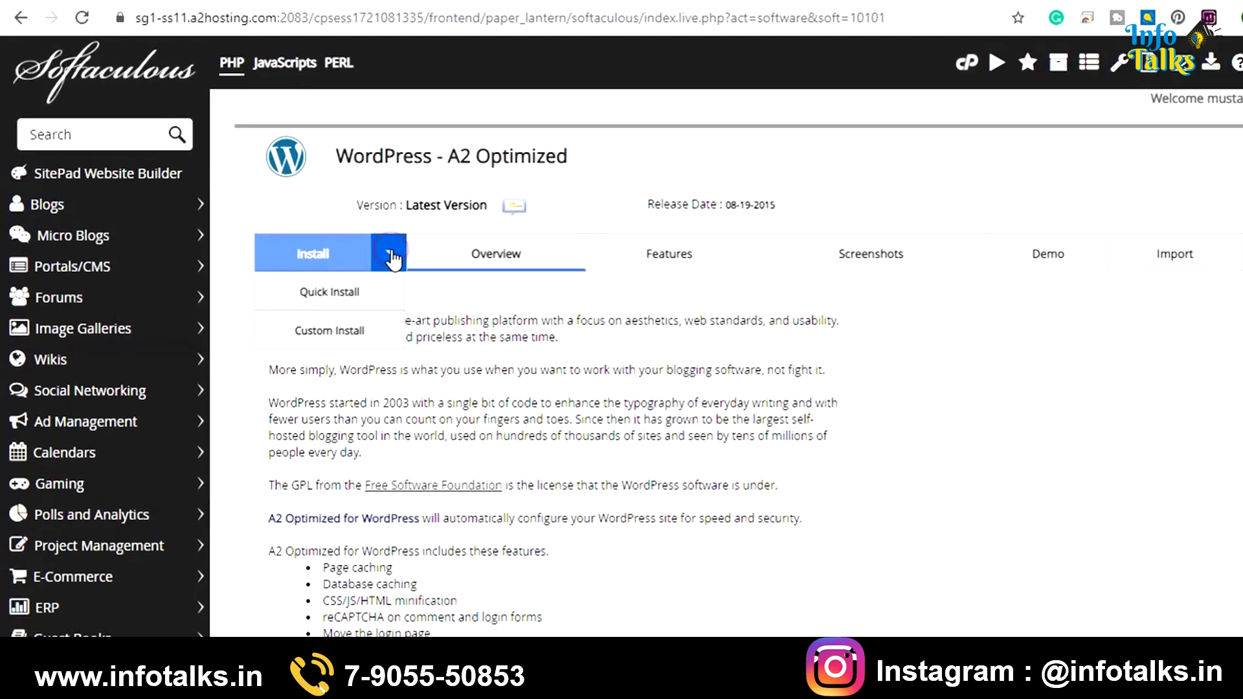
left_click(648, 631)
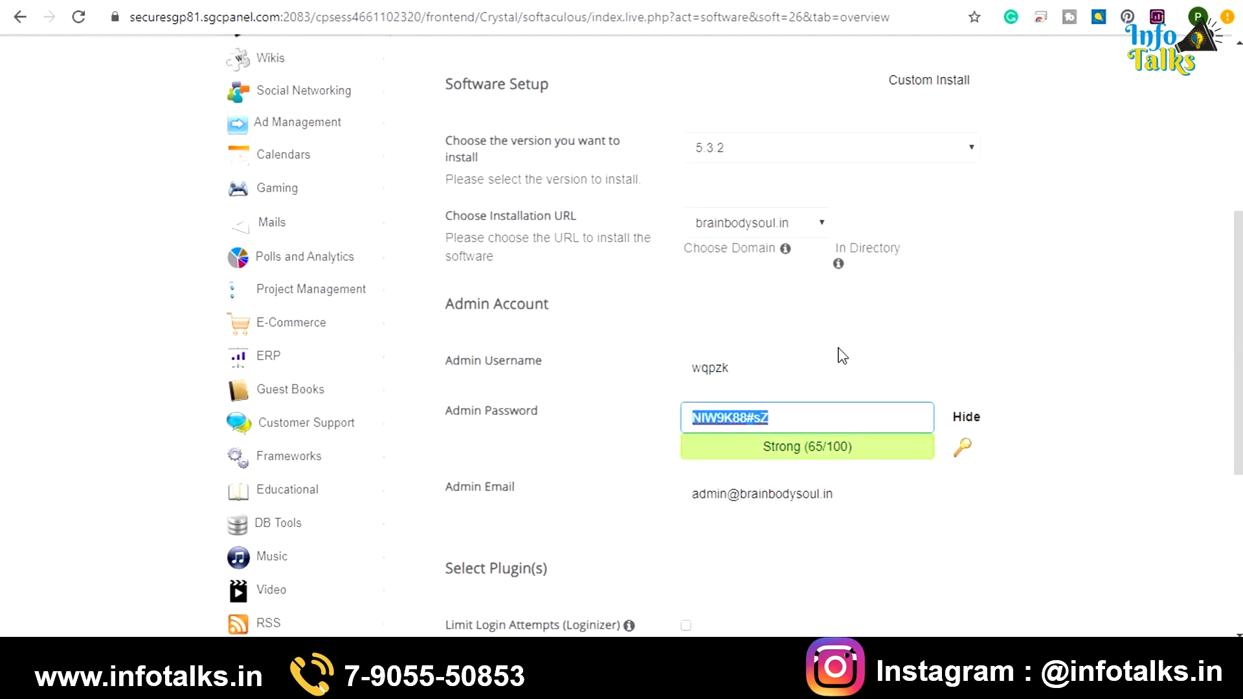
Set the admin username to 'brainbodysoul' and copy the generated admin password
double_click(772, 366)
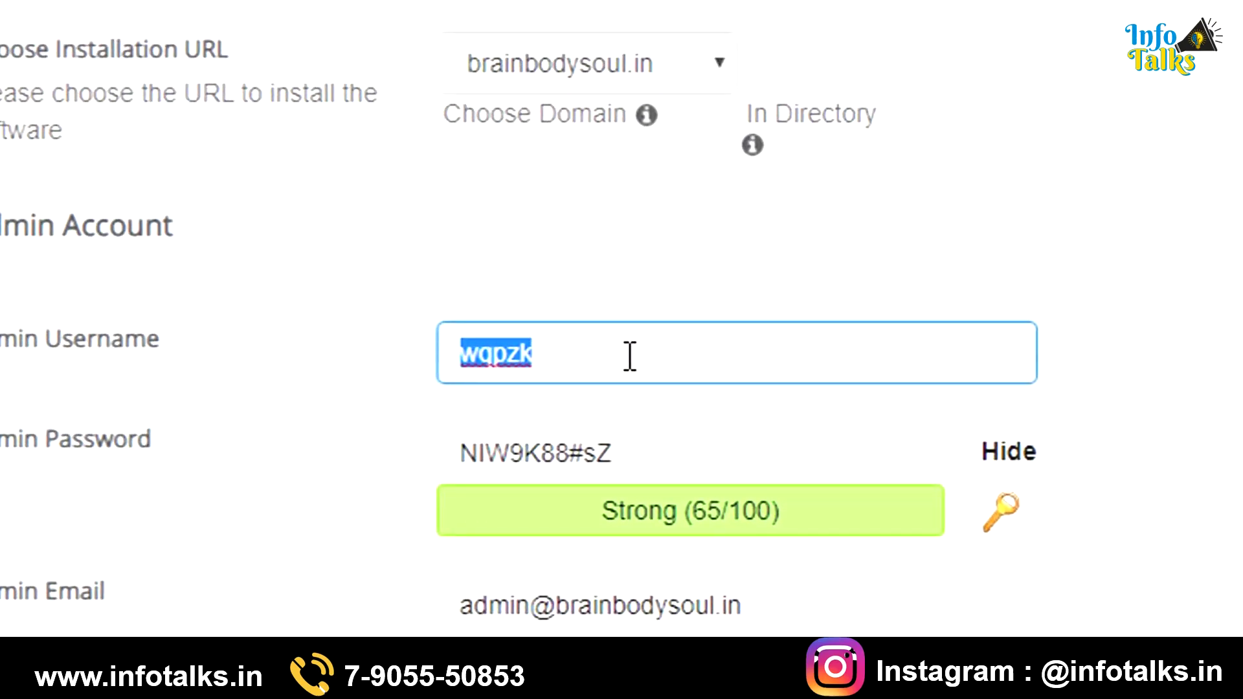
type("brainbodysoul")
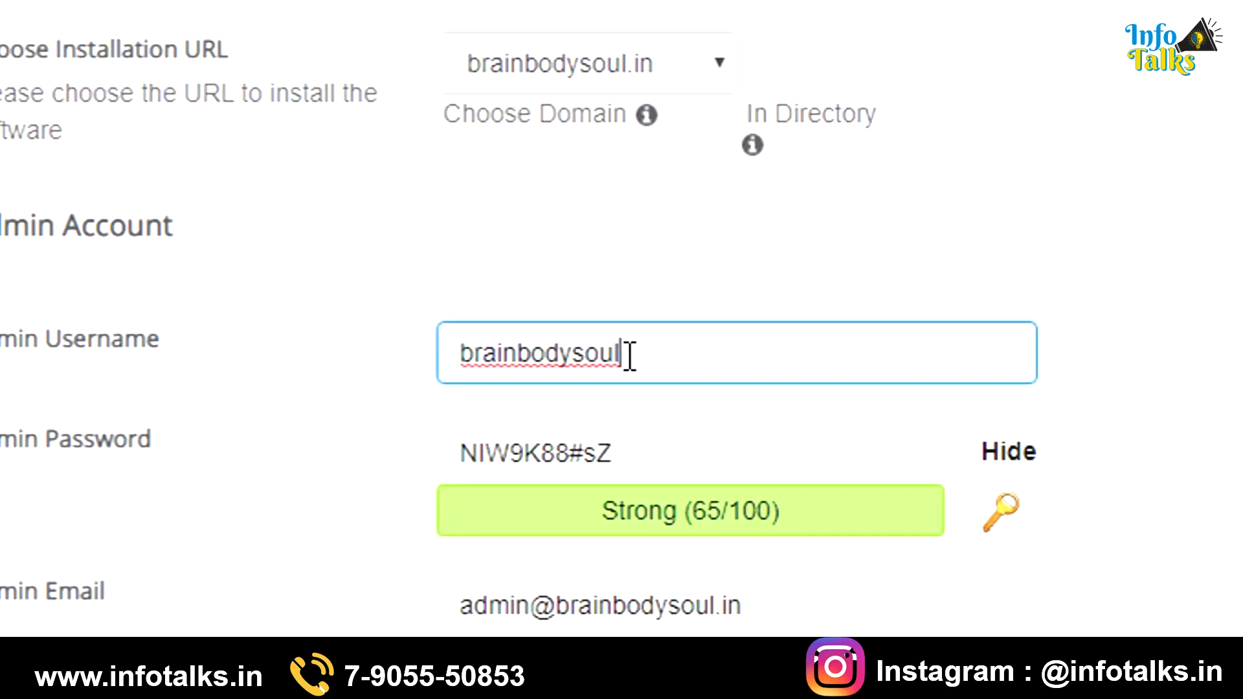
left_click(641, 453)
double_click(641, 453)
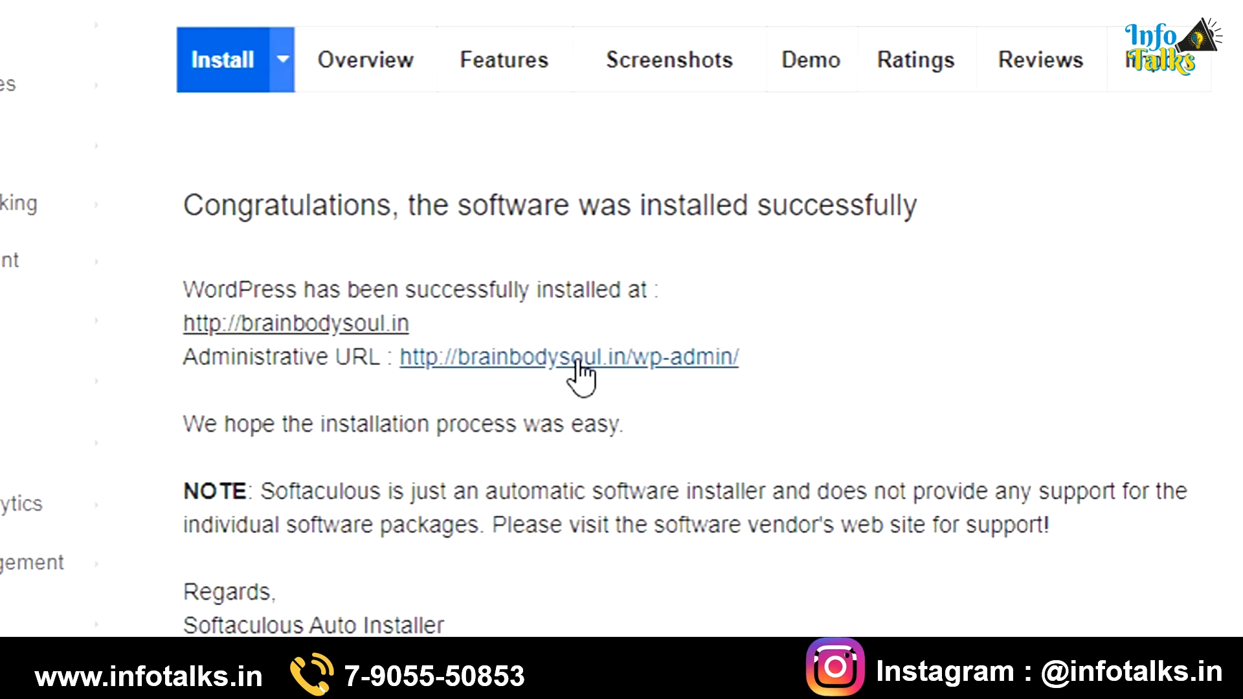
Copy the wp-admin administrative URL and open brainbodysoul.in in a new tab
right_click(579, 364)
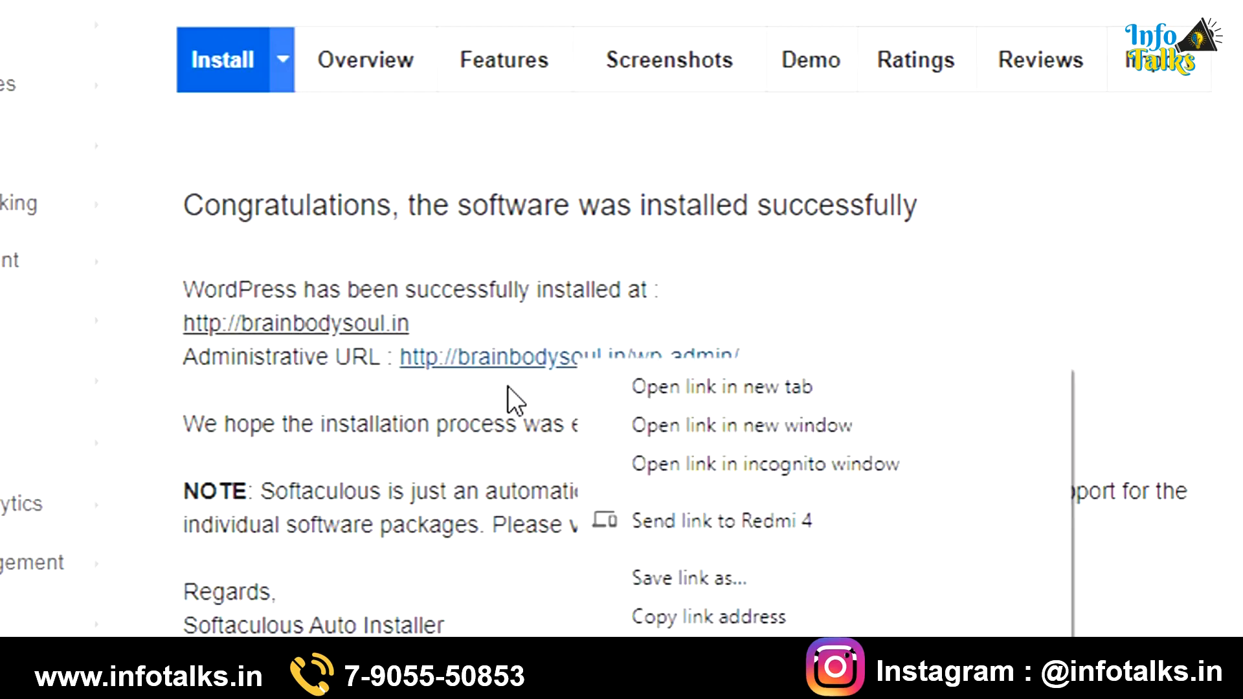
left_click(501, 426)
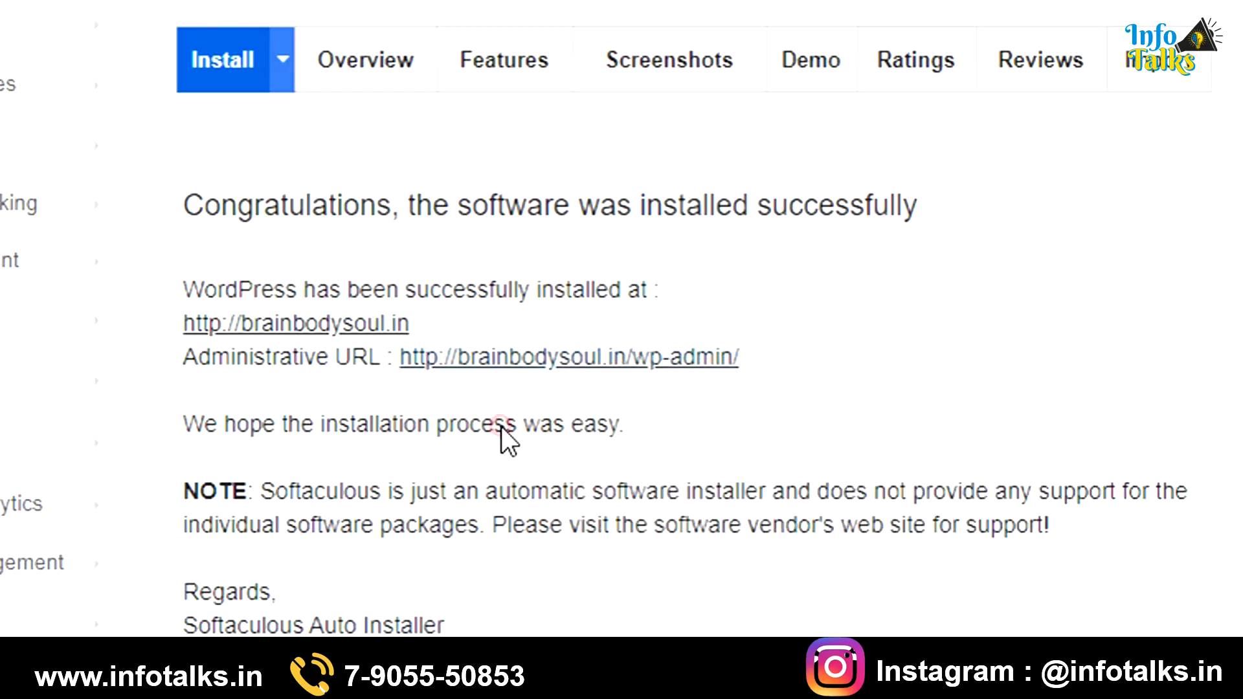
left_click_drag(760, 360, 405, 371)
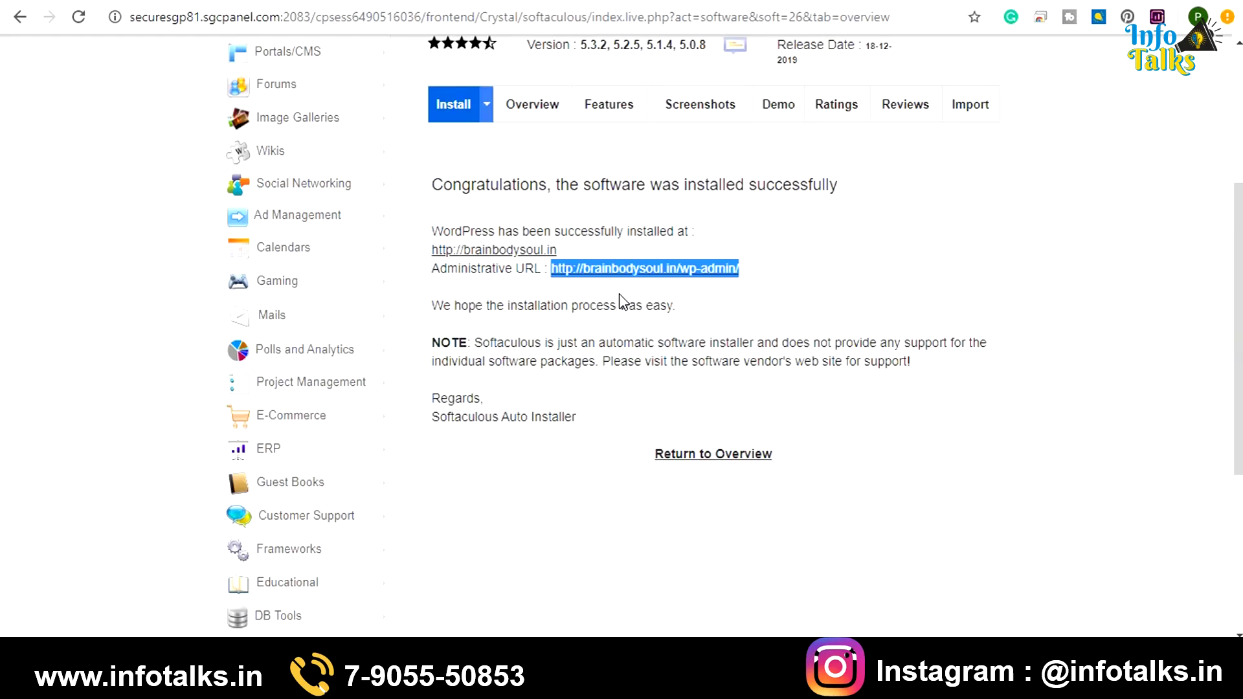
right_click(529, 257)
left_click(538, 266)
In the new tab, go to the brainbodysoul.in wp-admin login page and fill in the credentials
key("ctrl+Tab")
left_click(175, 20)
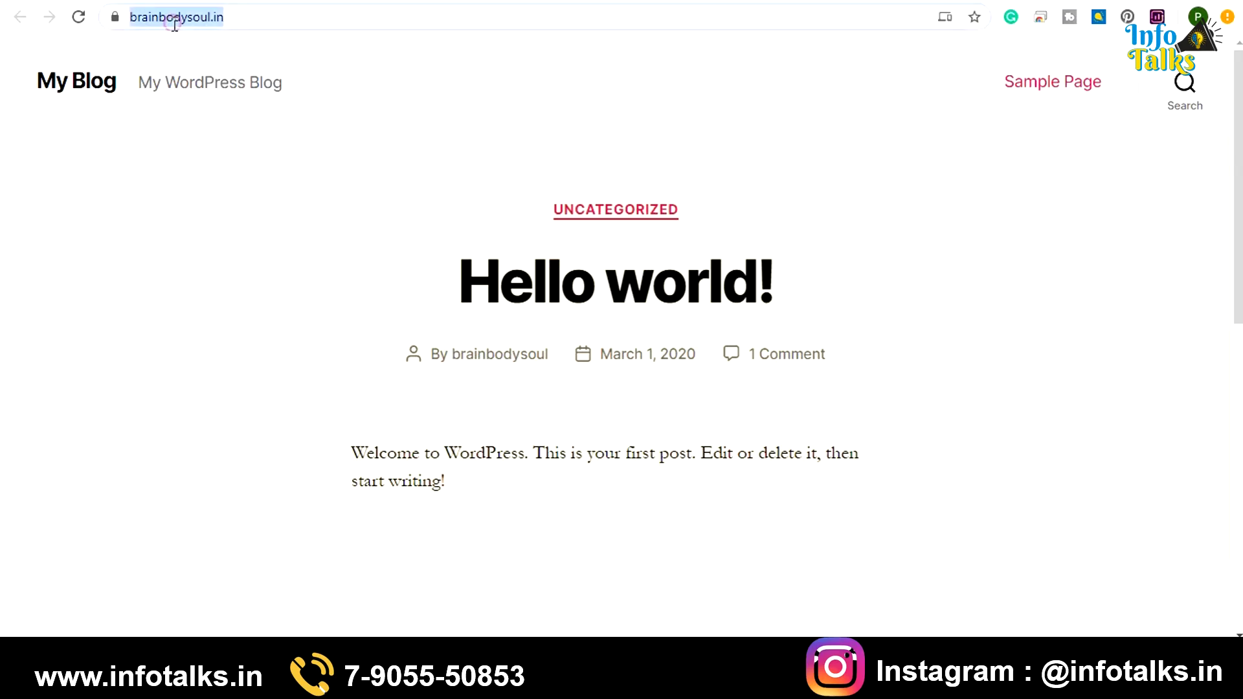
scroll(323, 237, "down", 10)
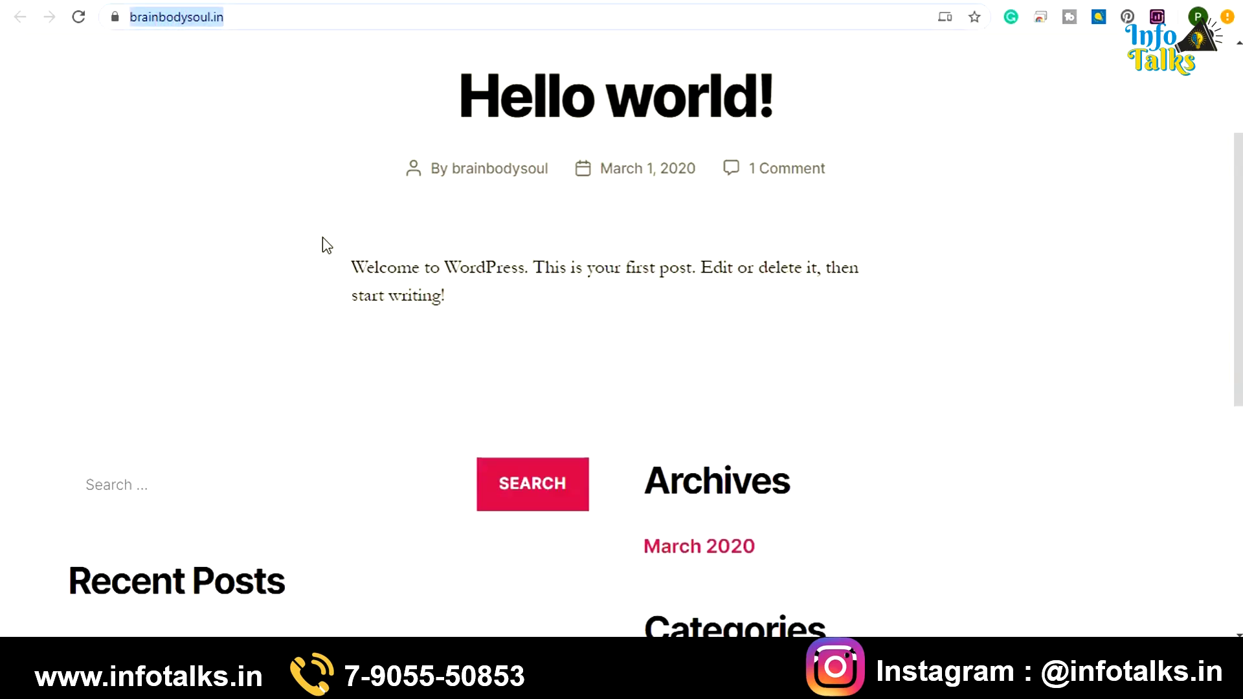
scroll(322, 237, "up", 10)
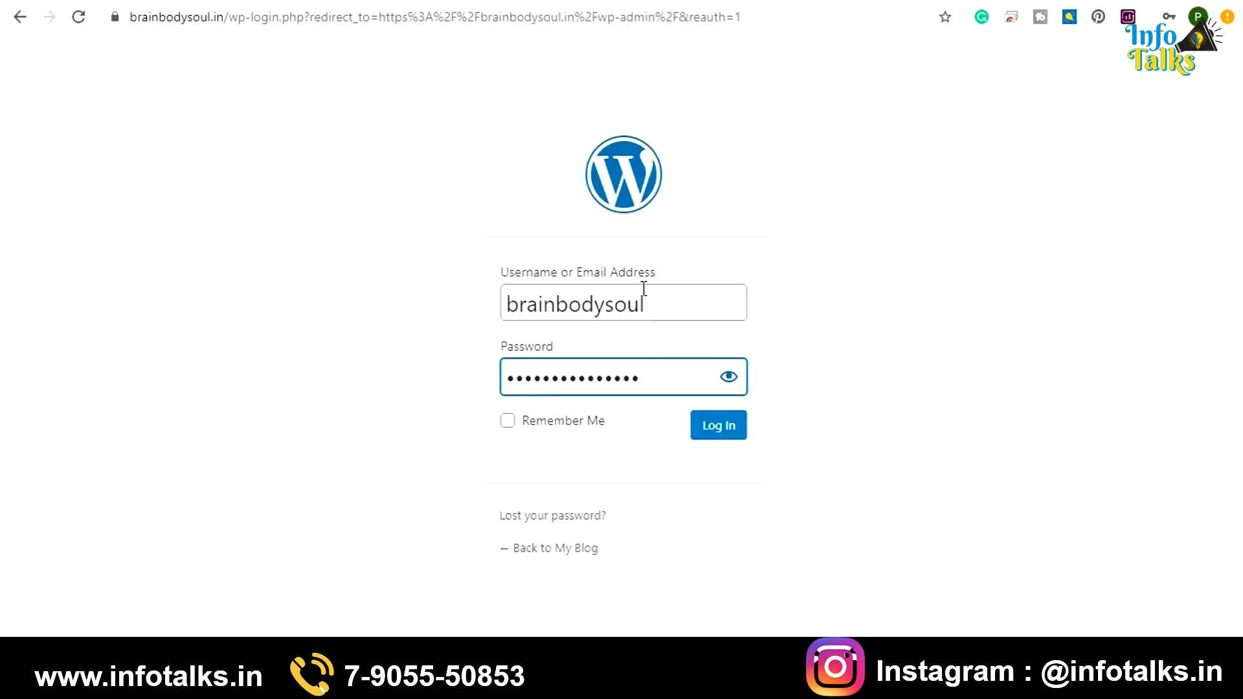
Log in to the brainbodysoul.in admin and switch to the infotalks theme guide
left_click(719, 428)
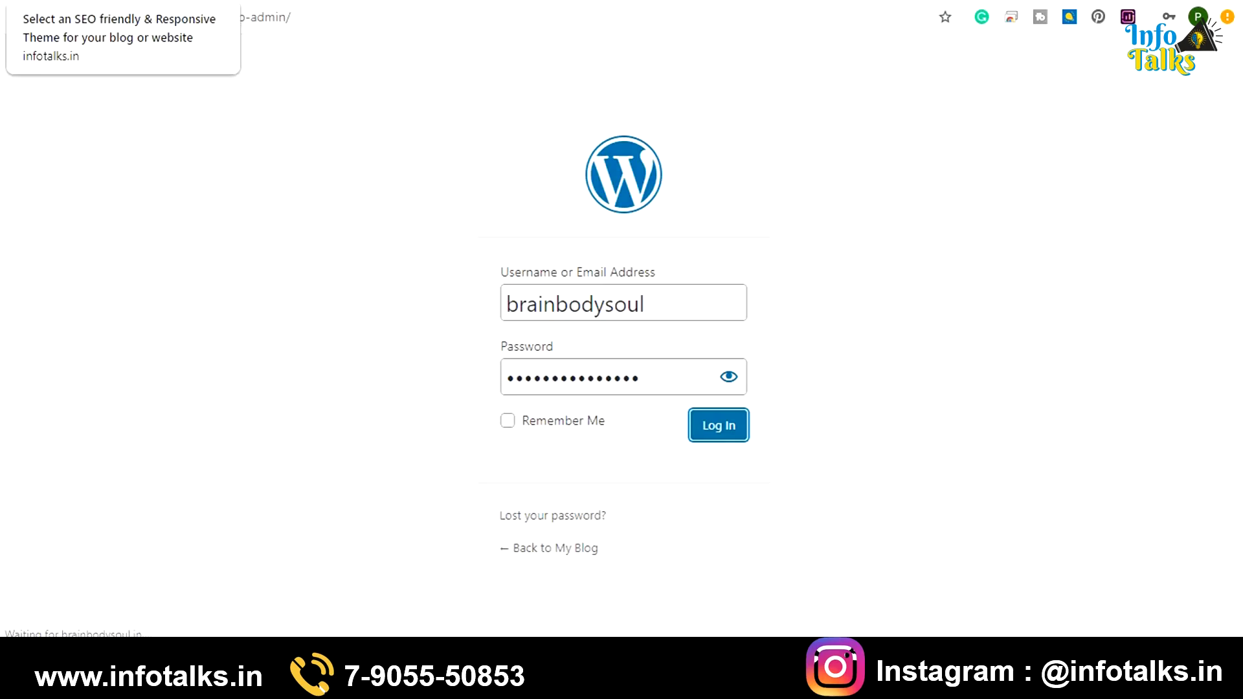
left_click(123, 1)
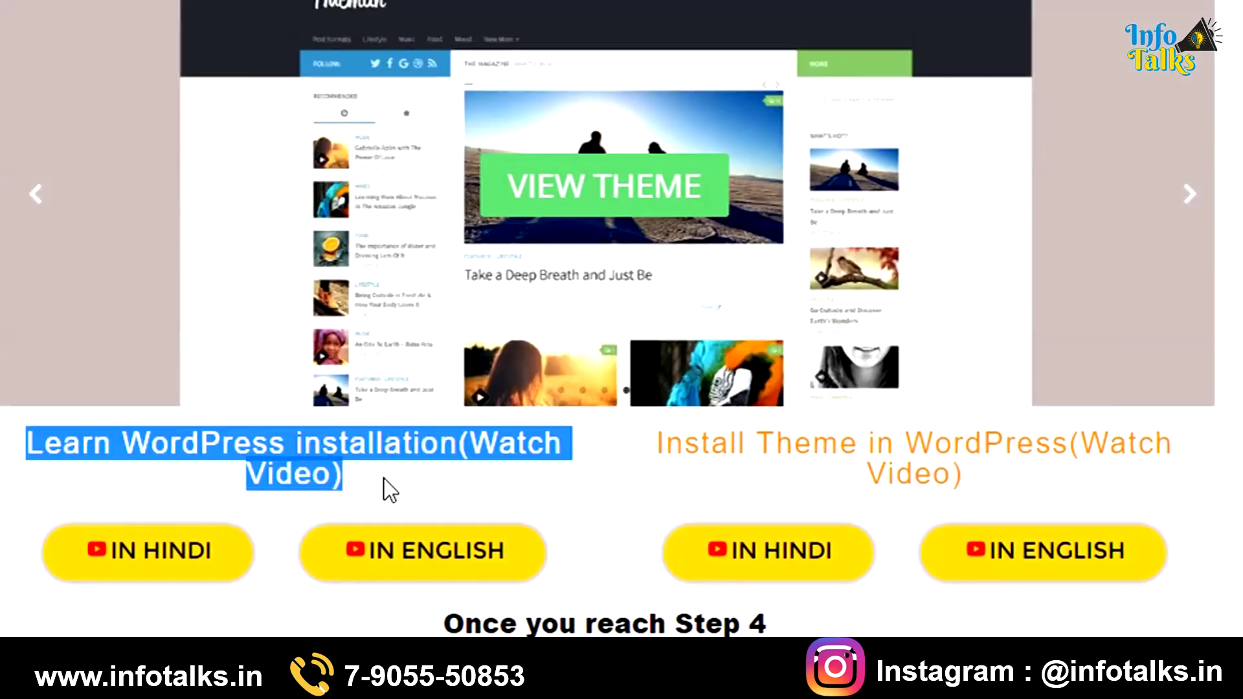
Read the infotalks guide's WordPress installation video section and continue to Step 4
left_click_drag(26, 441, 383, 479)
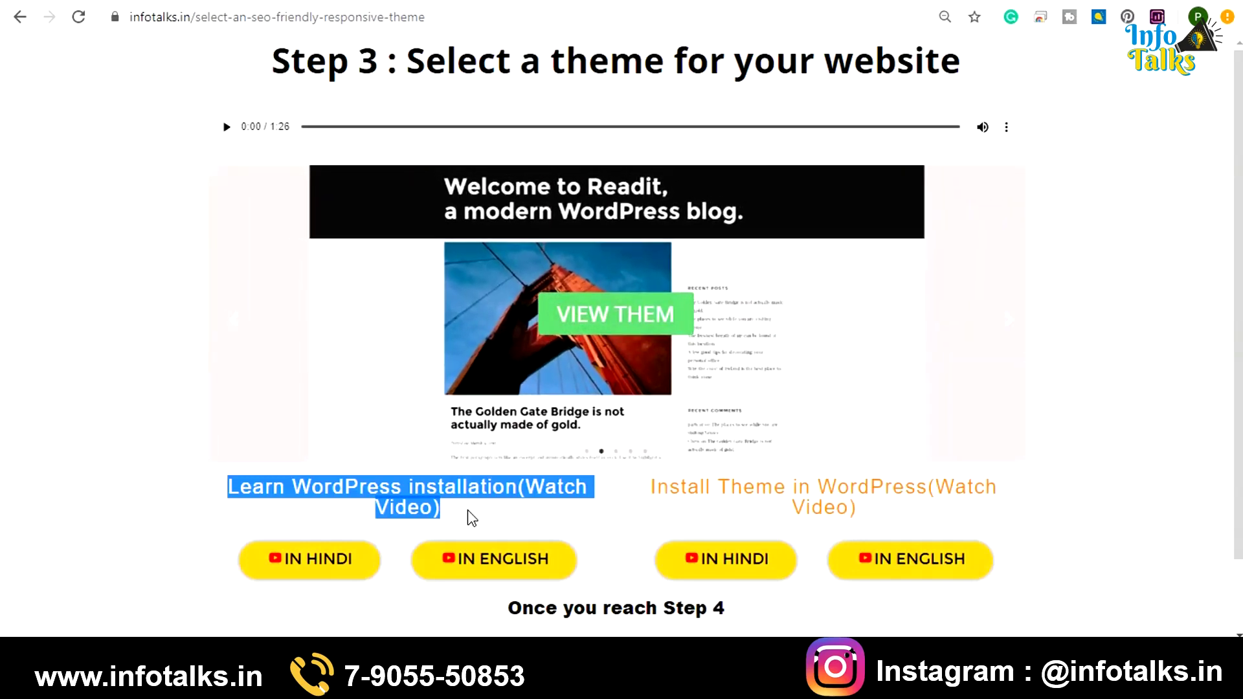
scroll(1006, 518, "down", 1)
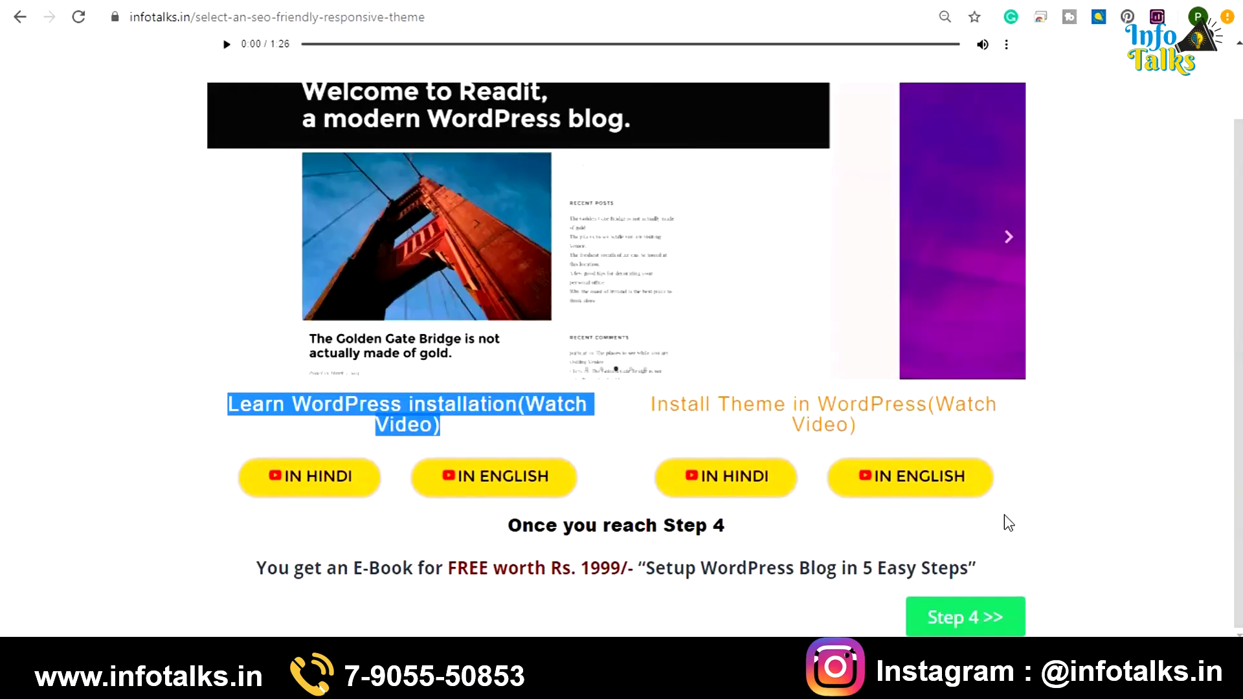
left_click(961, 618)
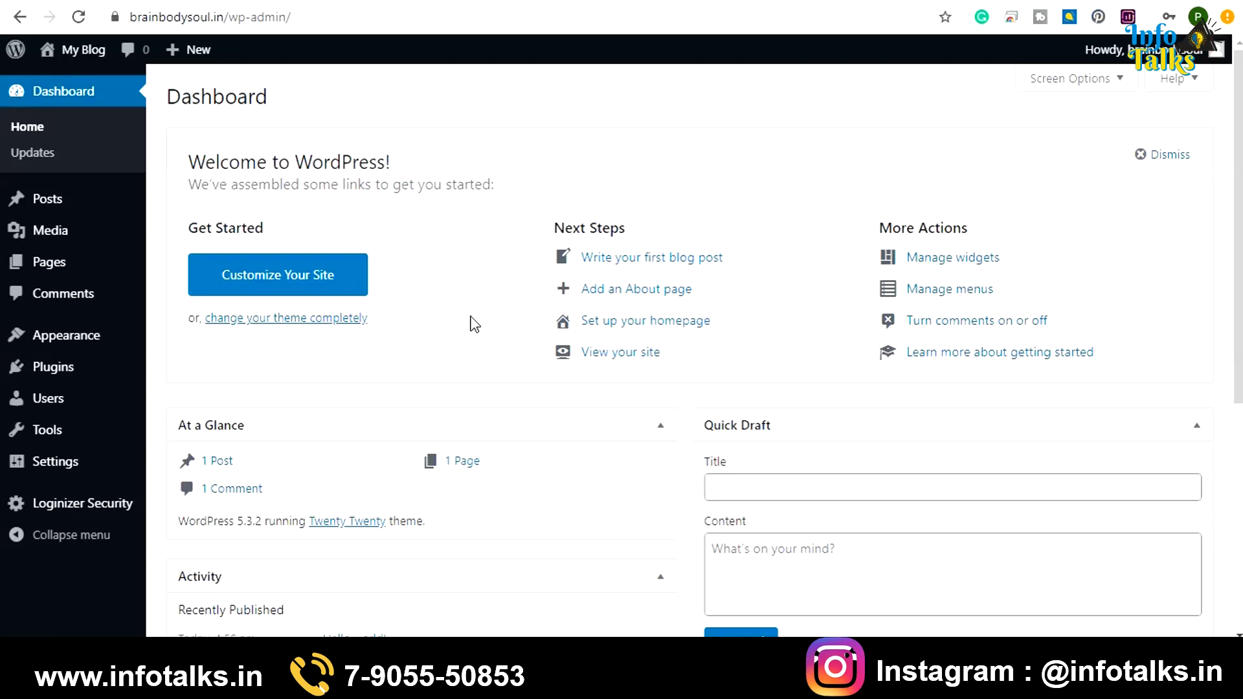
Go to Appearance > Themes and open the Add New themes page
mouse_move(66, 341)
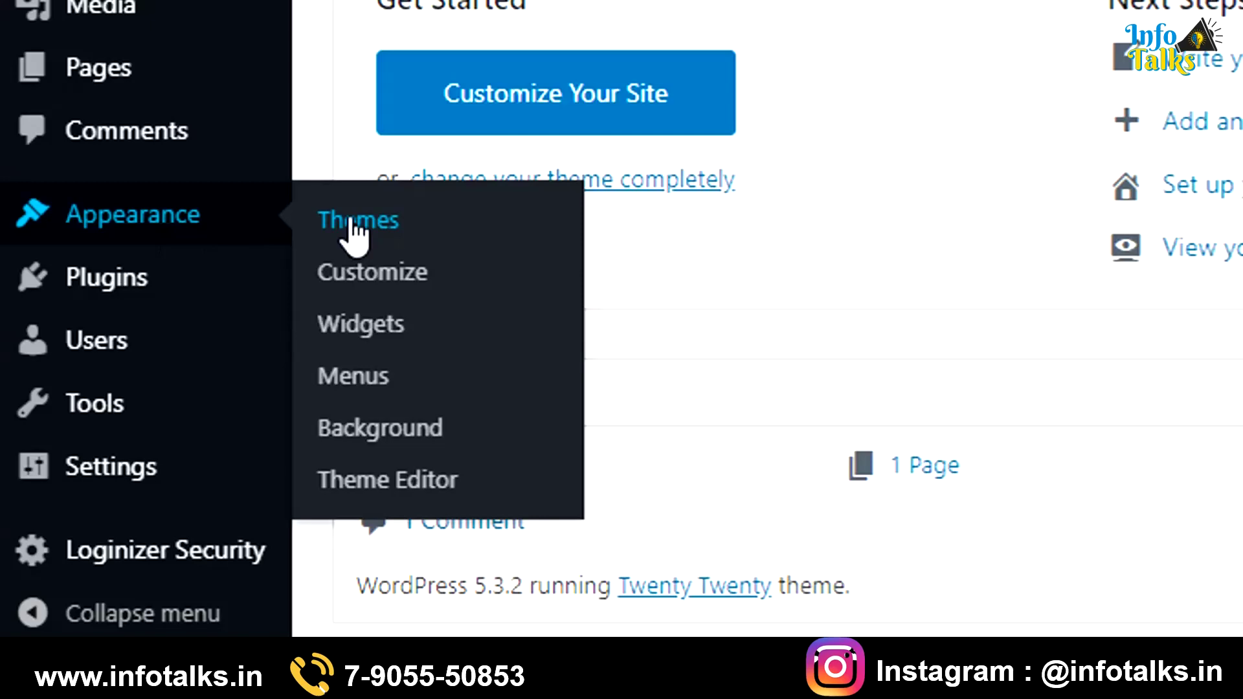
left_click(350, 220)
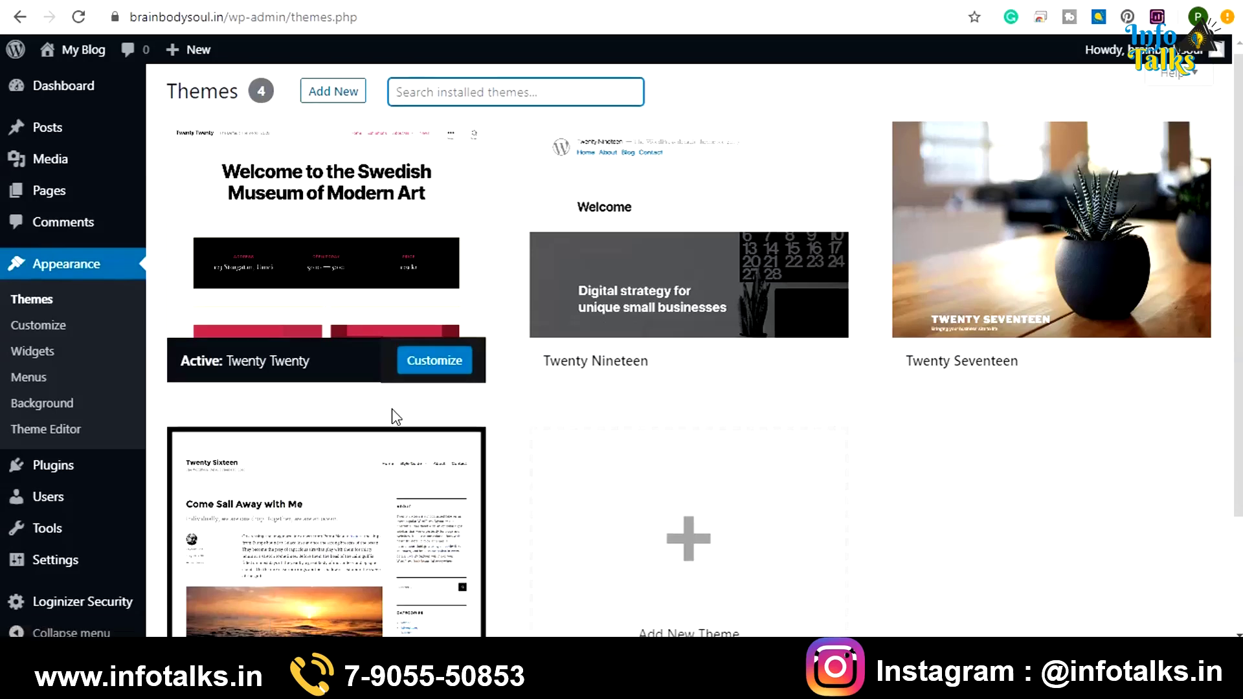
scroll(391, 416, "down", 3)
scroll(391, 416, "up", 3)
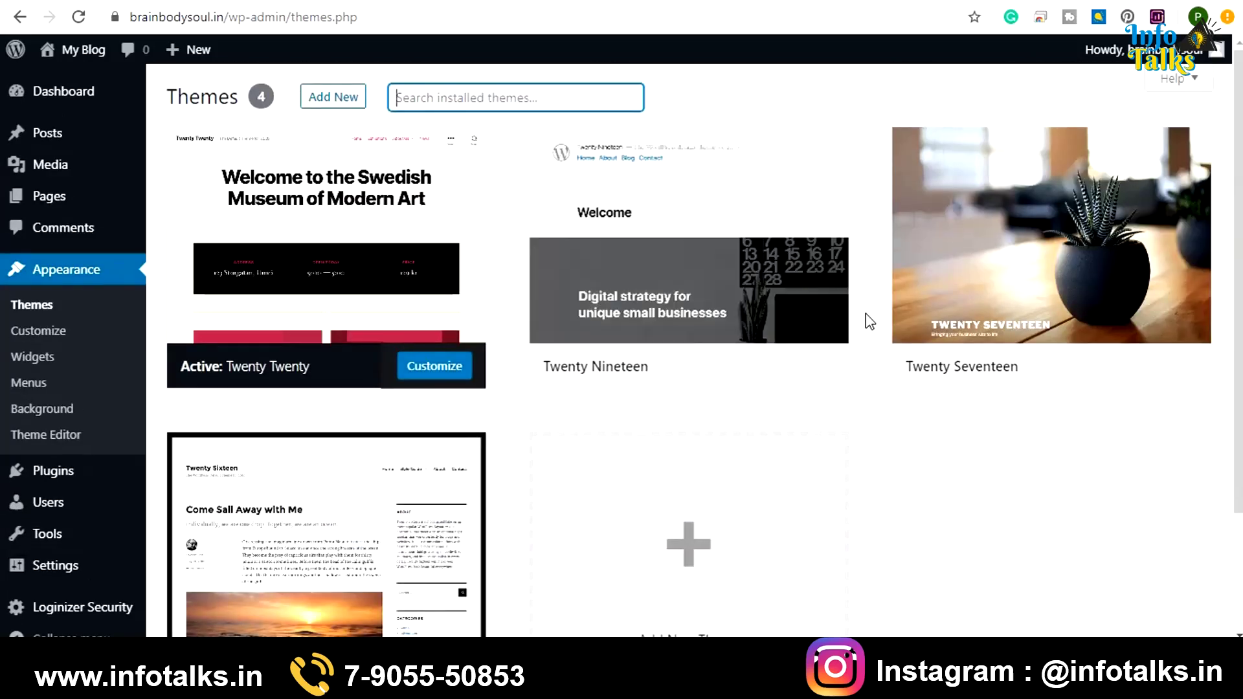
left_click(344, 108)
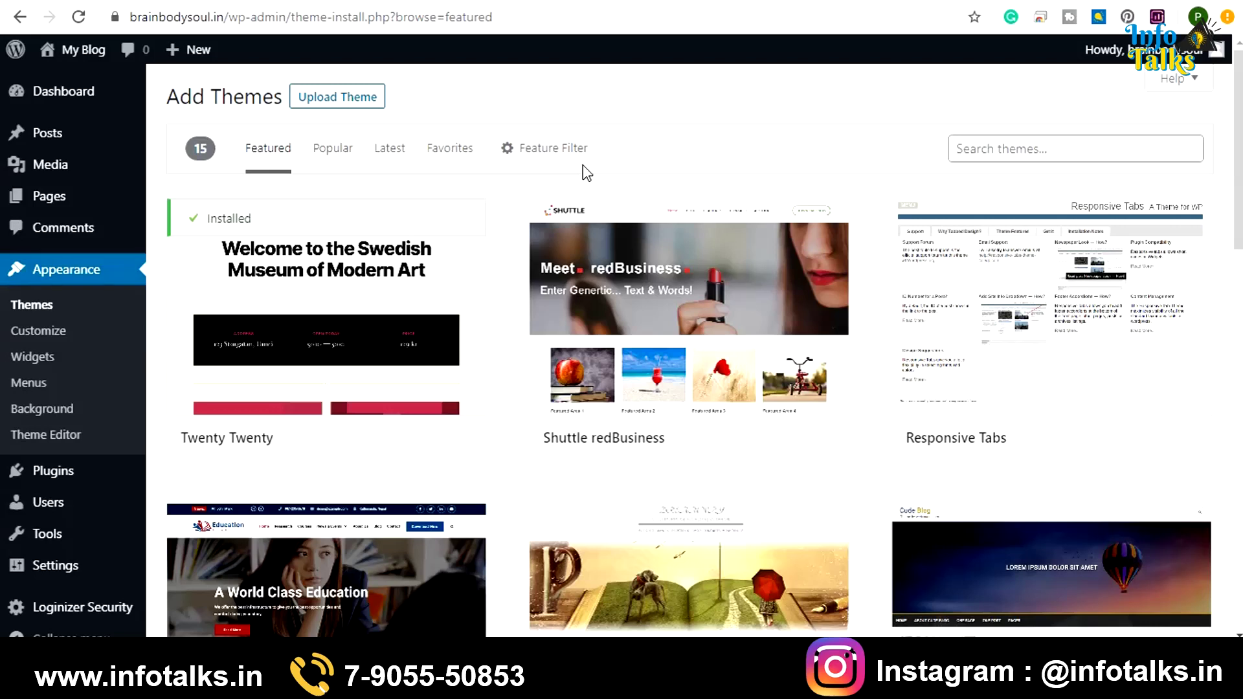
Search the theme directory for 'astra', then install and activate the Astra theme
left_click(1027, 149)
type("astra")
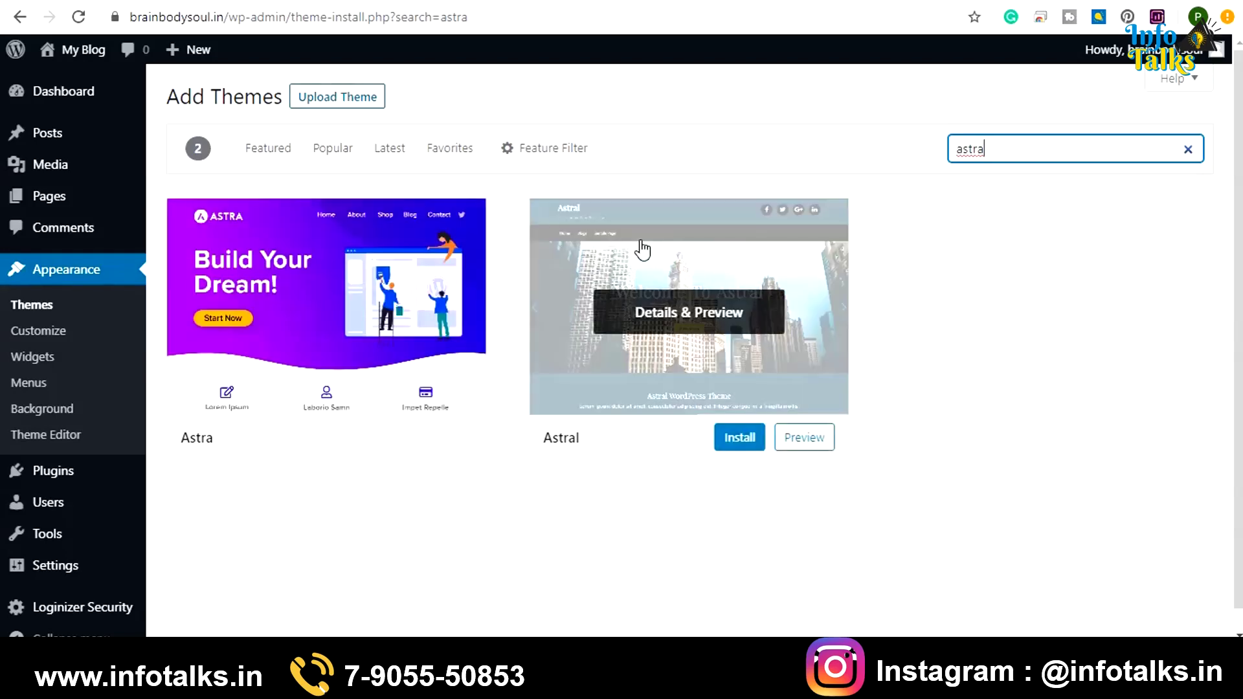
mouse_move(306, 369)
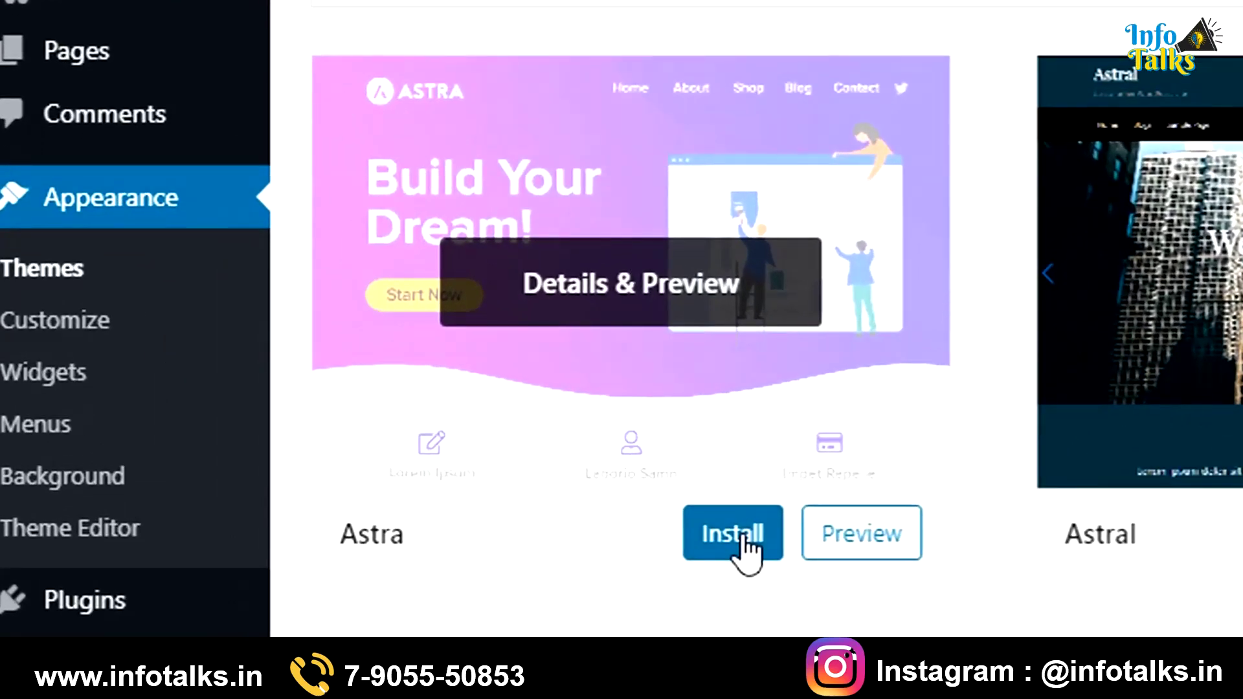
left_click(744, 545)
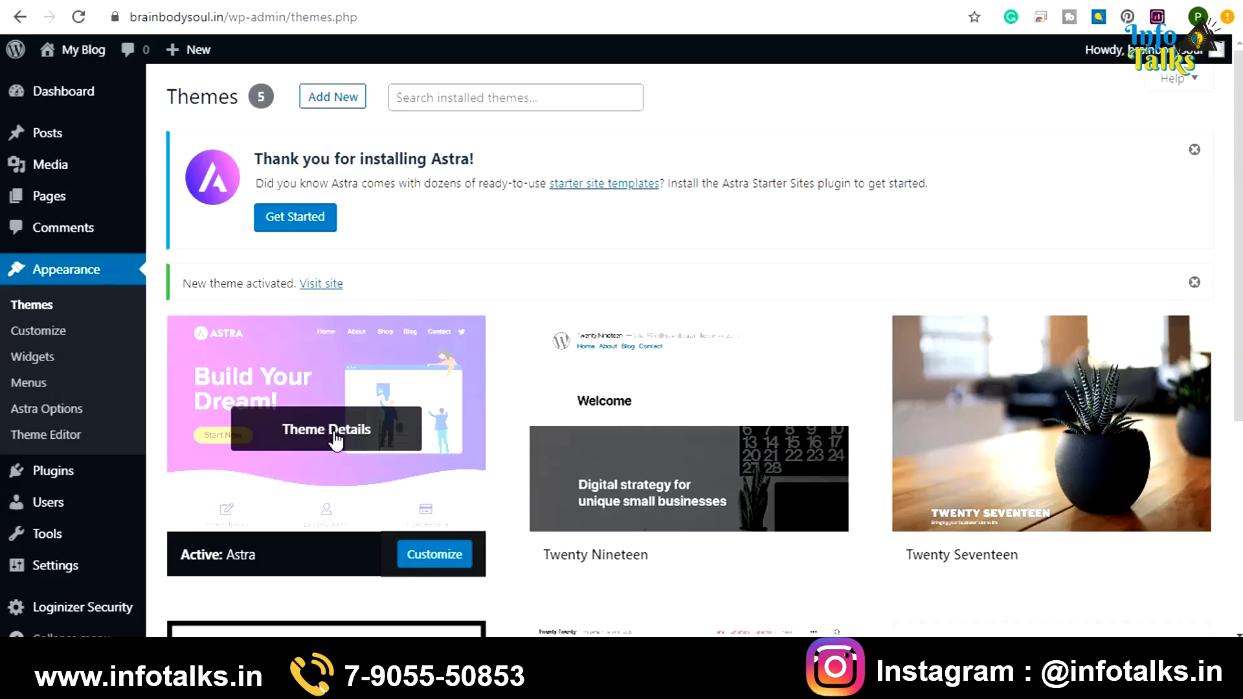
Open the active Astra theme's details and go to its Astra Options page
left_click(341, 444)
scroll(336, 441, "down", 3)
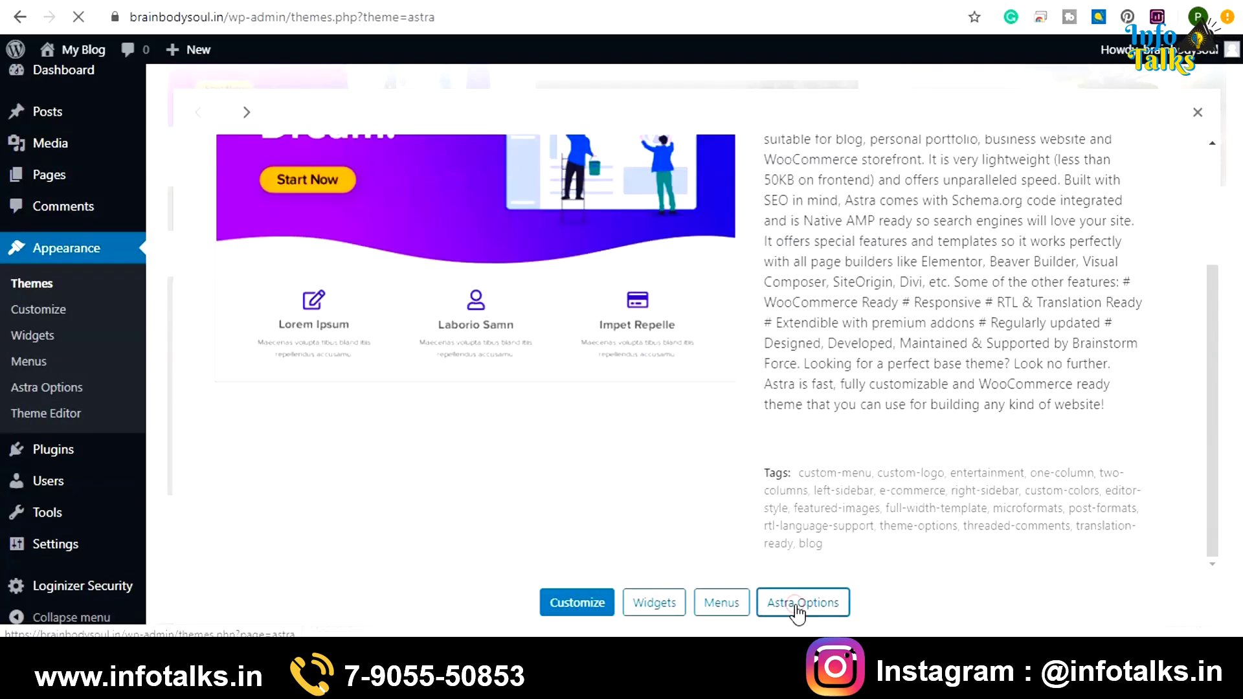
left_click(799, 604)
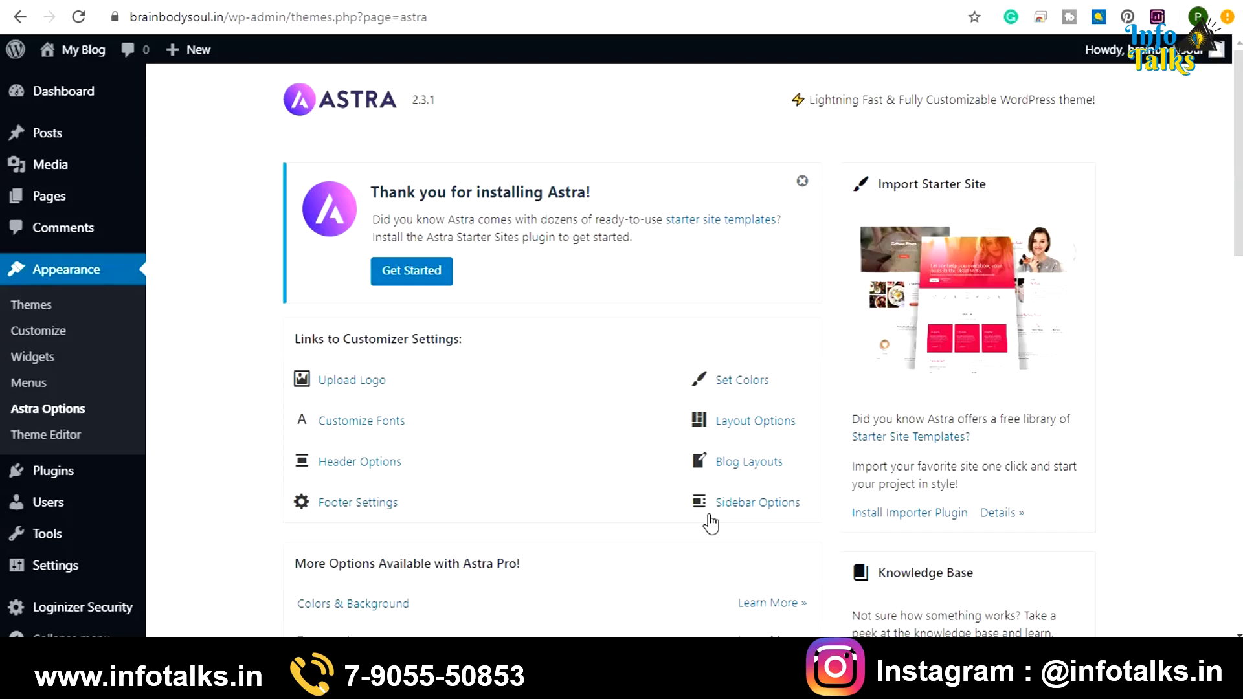
scroll(711, 523, "down", 5)
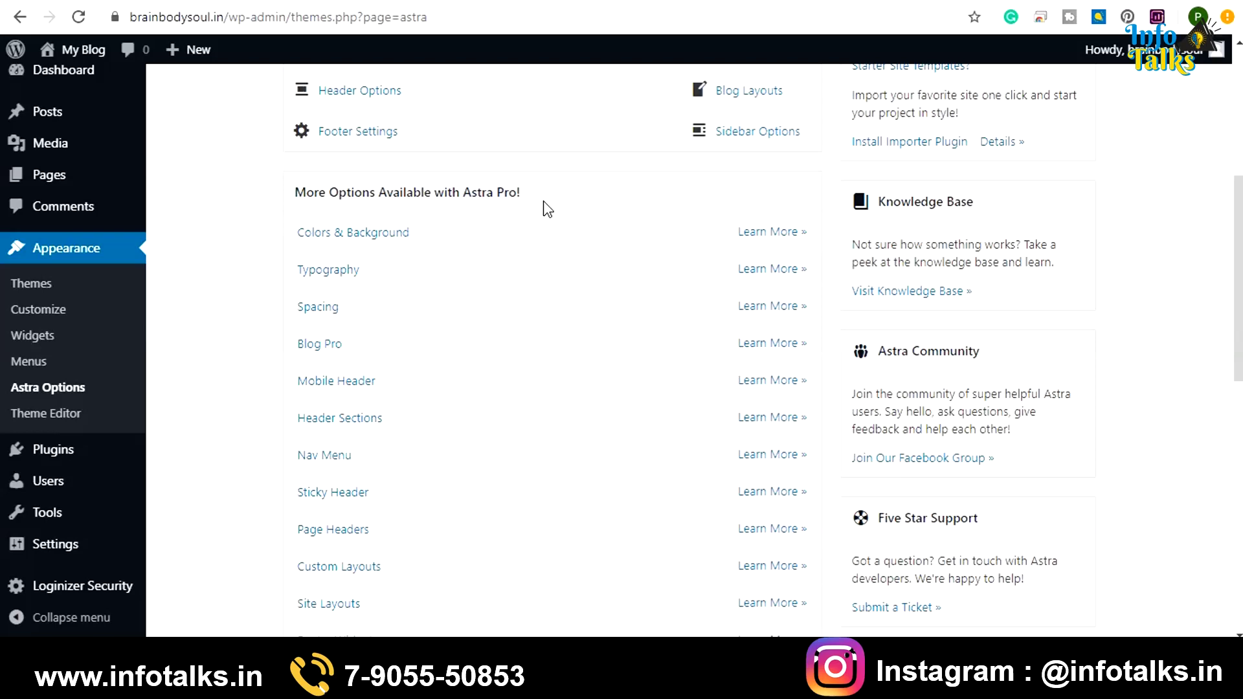
scroll(544, 202, "down", 1)
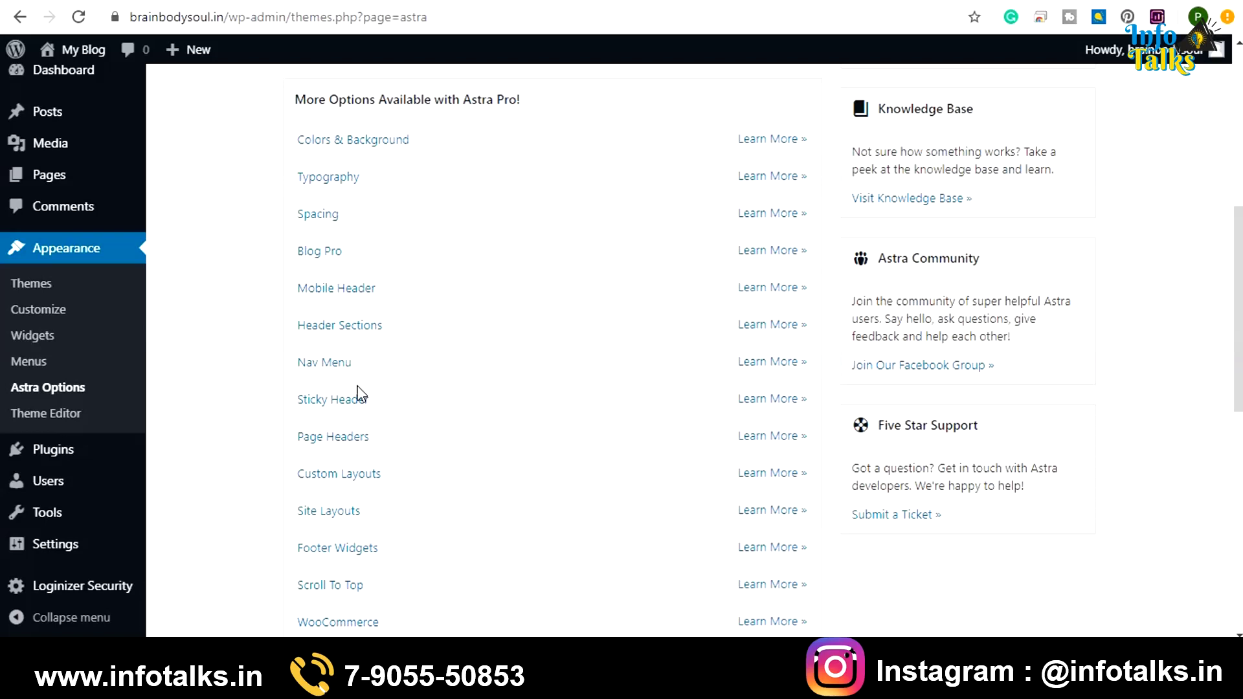
scroll(360, 394, "down", 7)
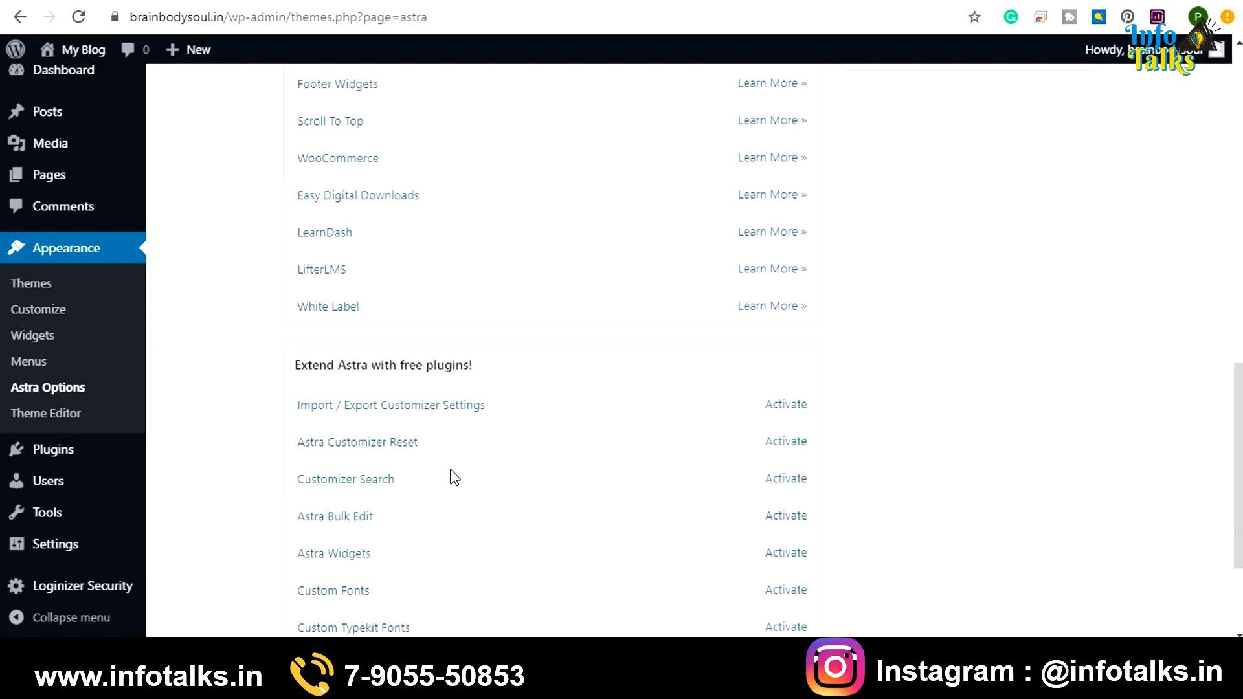
scroll(456, 478, "up", 14)
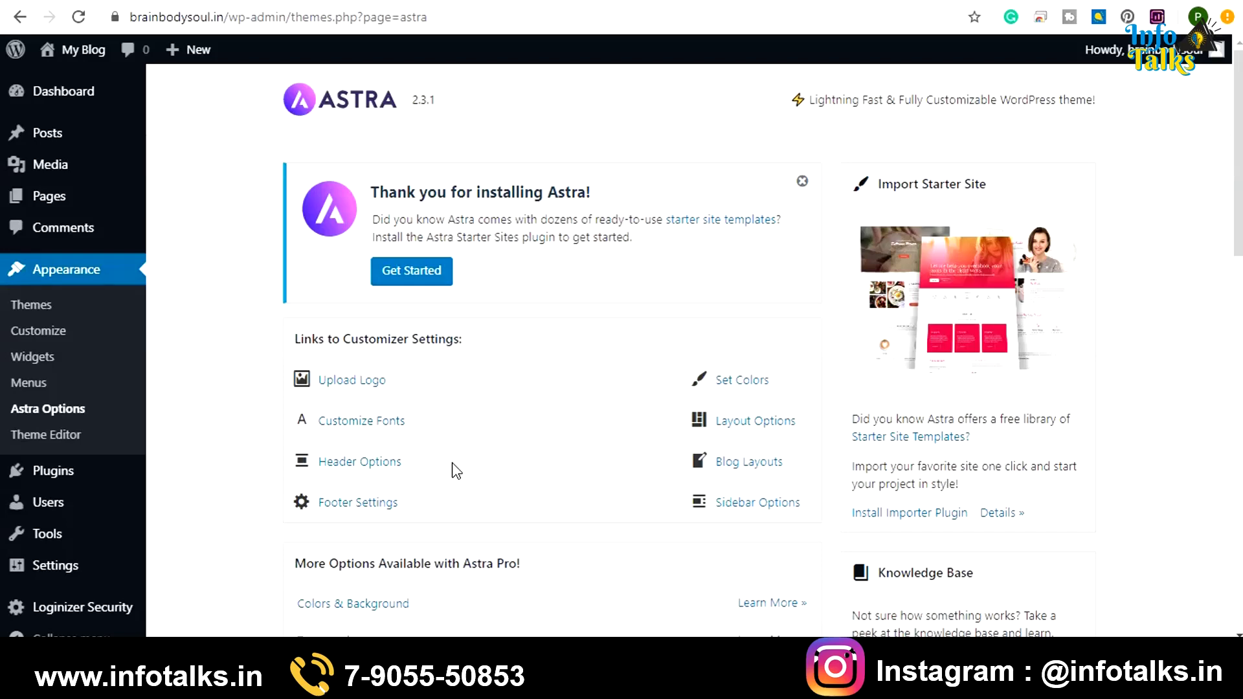
scroll(455, 471, "down", 6)
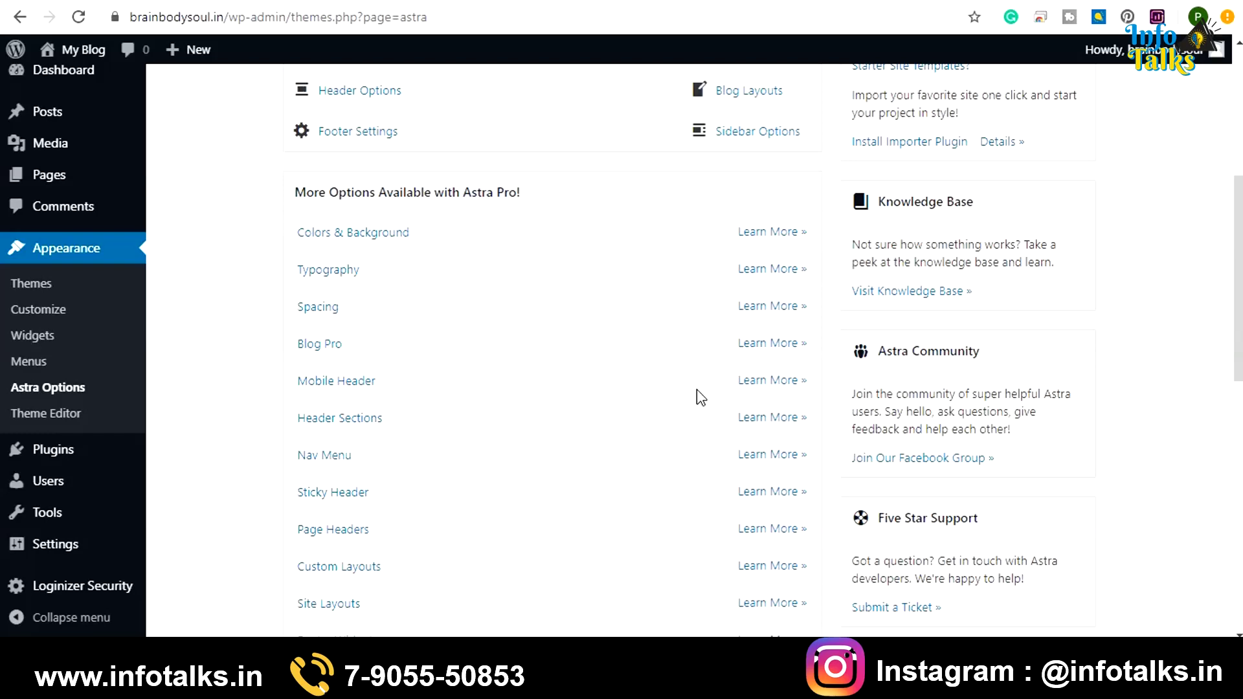
mouse_move(57, 461)
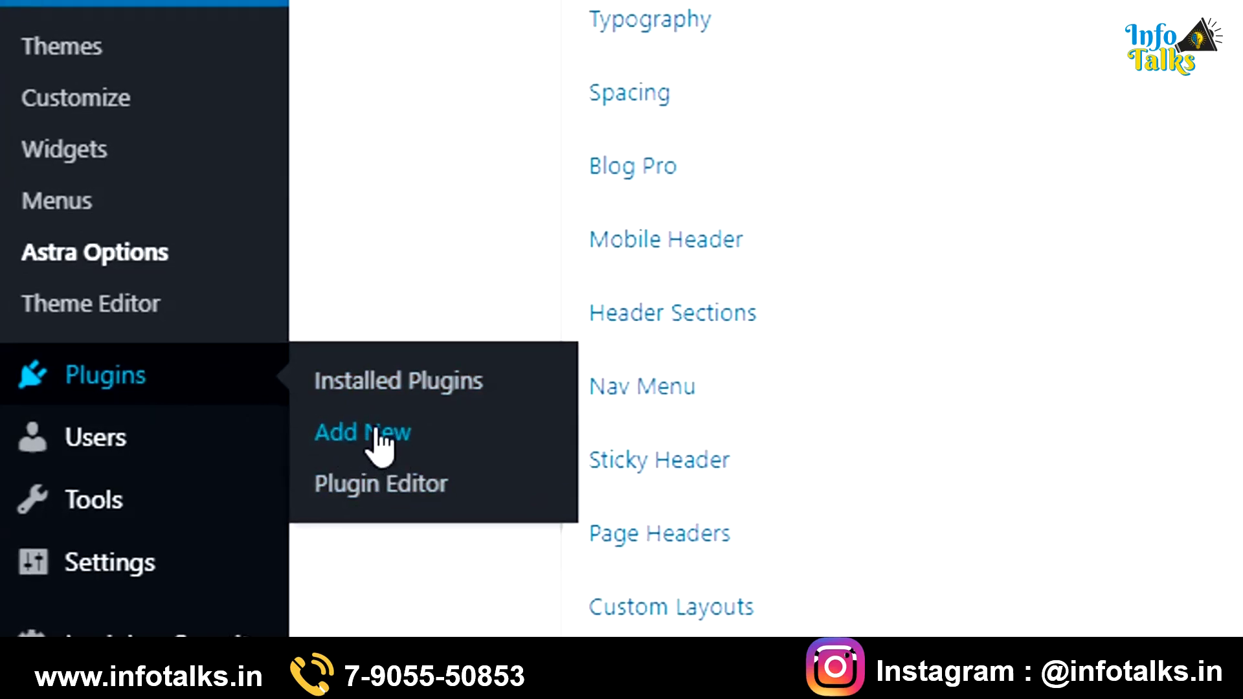
Upload the Astra Pro add-on zip as a new plugin, install and activate it, then open its Settings
left_click(370, 440)
left_click(366, 107)
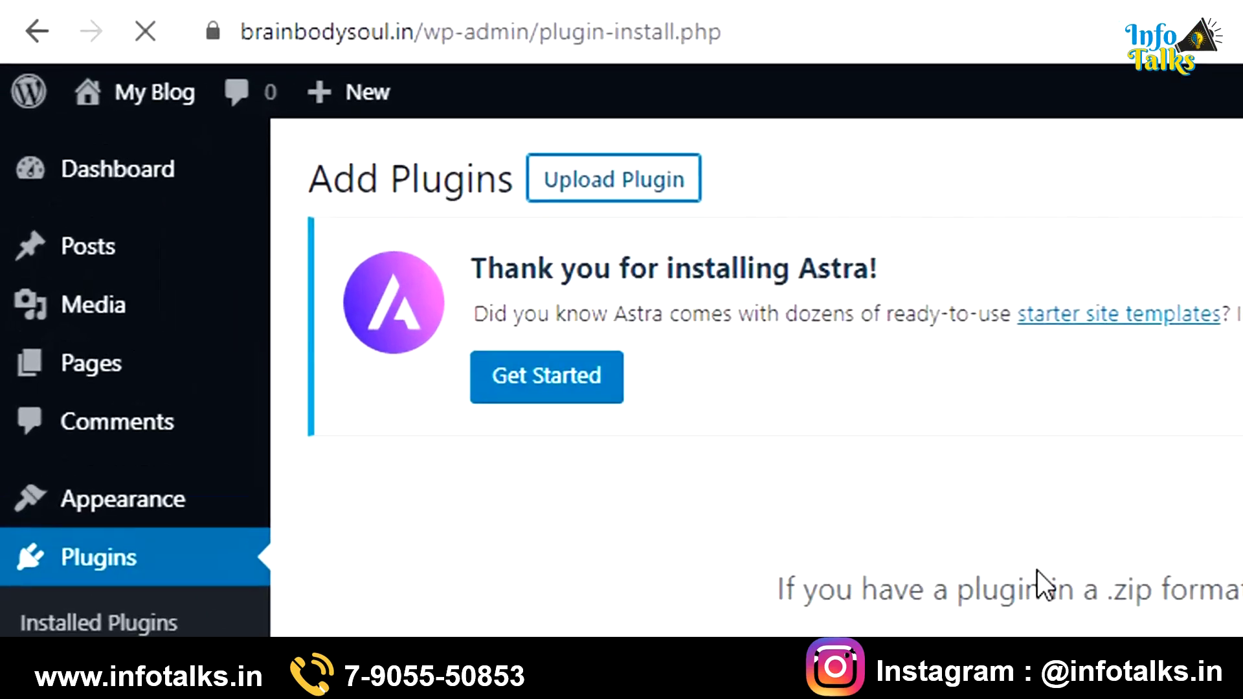
left_click(603, 443)
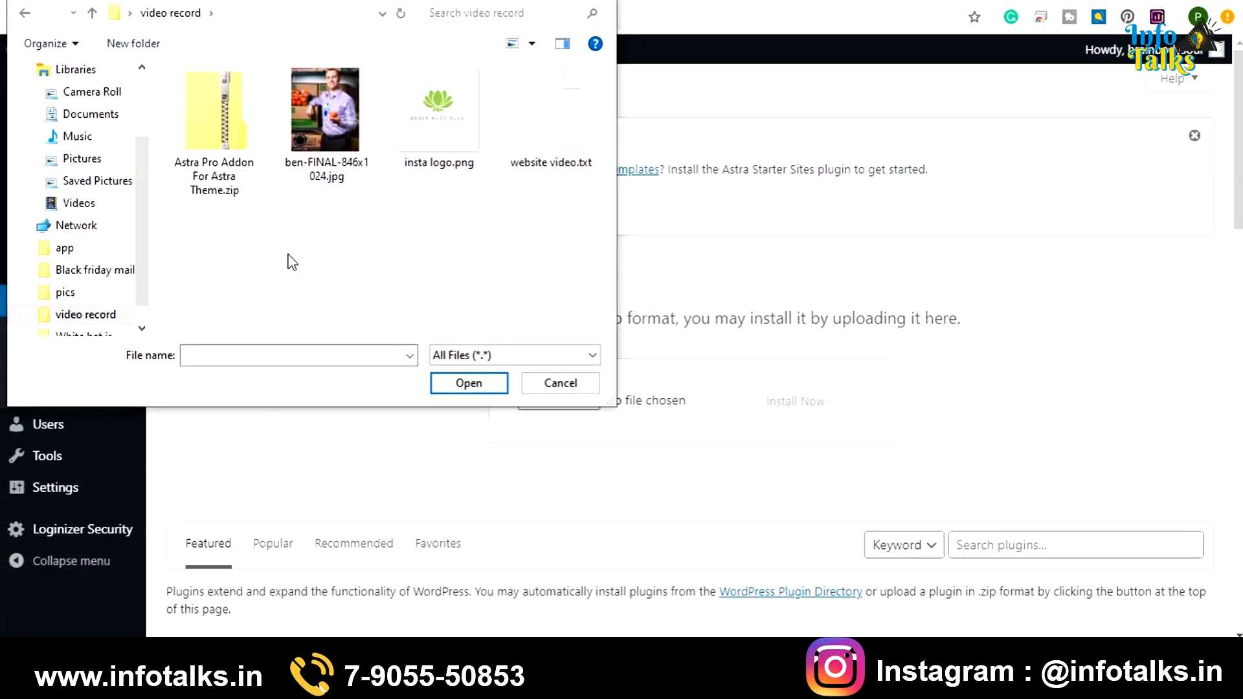
double_click(224, 163)
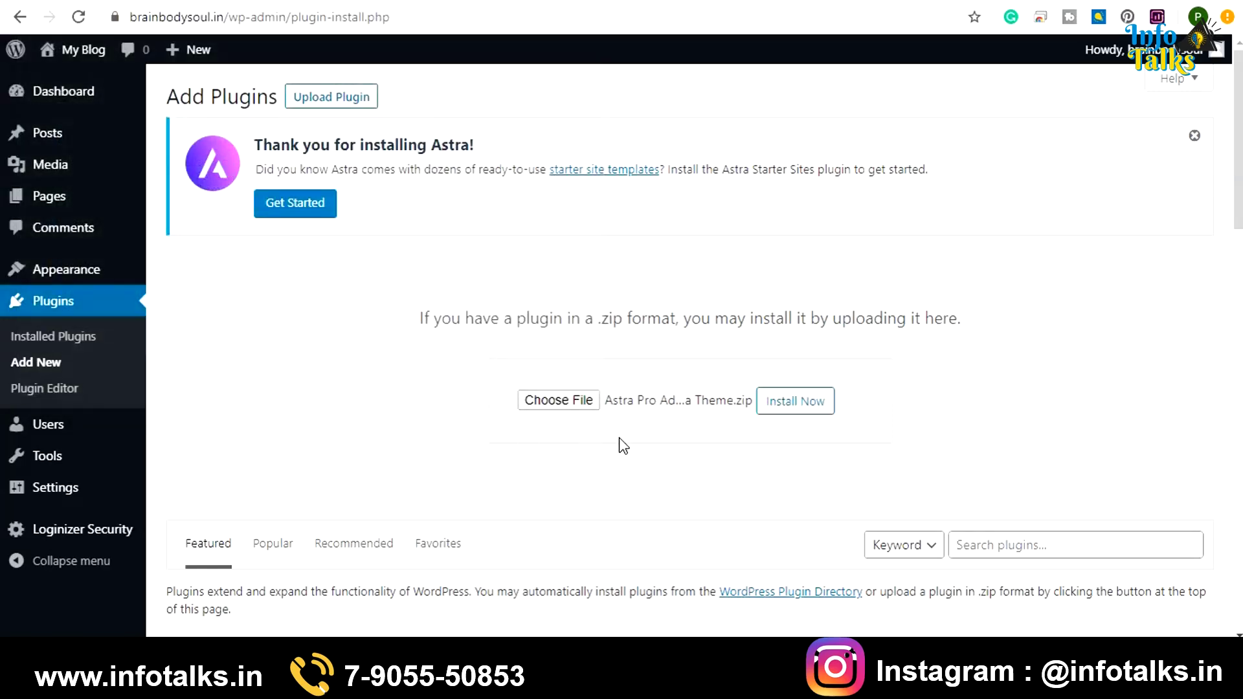
left_click(800, 403)
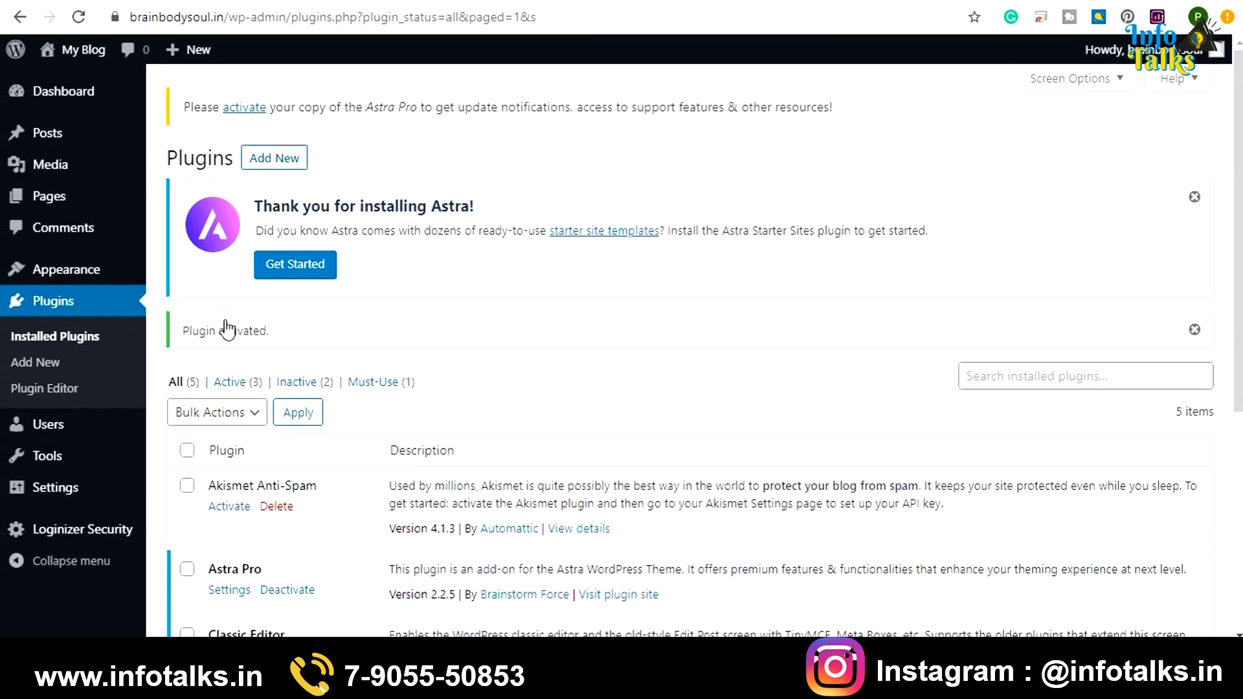
scroll(225, 328, "down", 3)
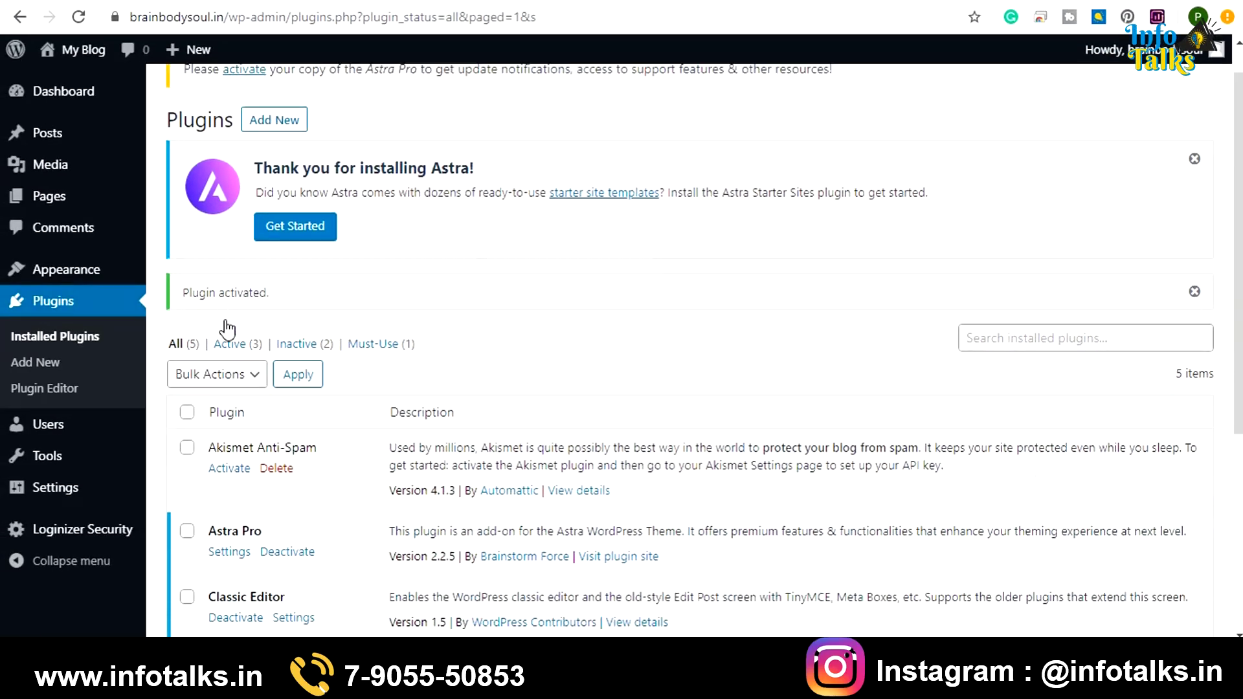
left_click(227, 405)
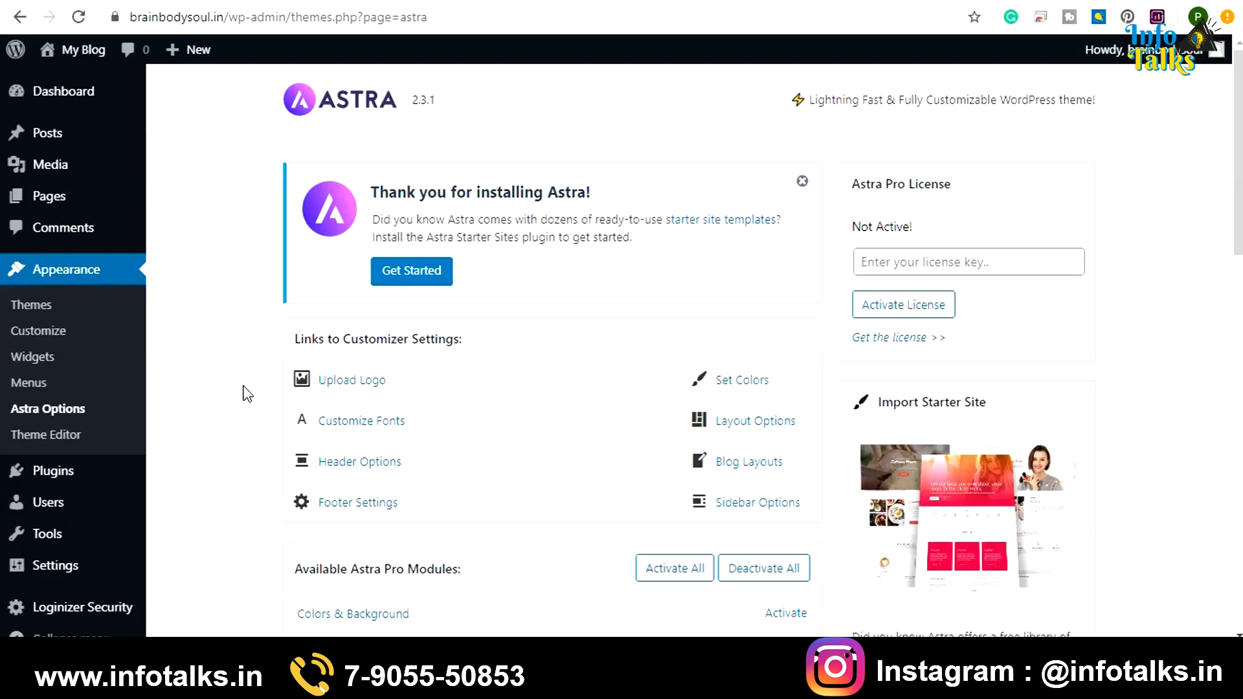
Activate the Site Layouts module under Available Astra Pro Modules
scroll(248, 391, "down", 4)
scroll(248, 390, "down", 1)
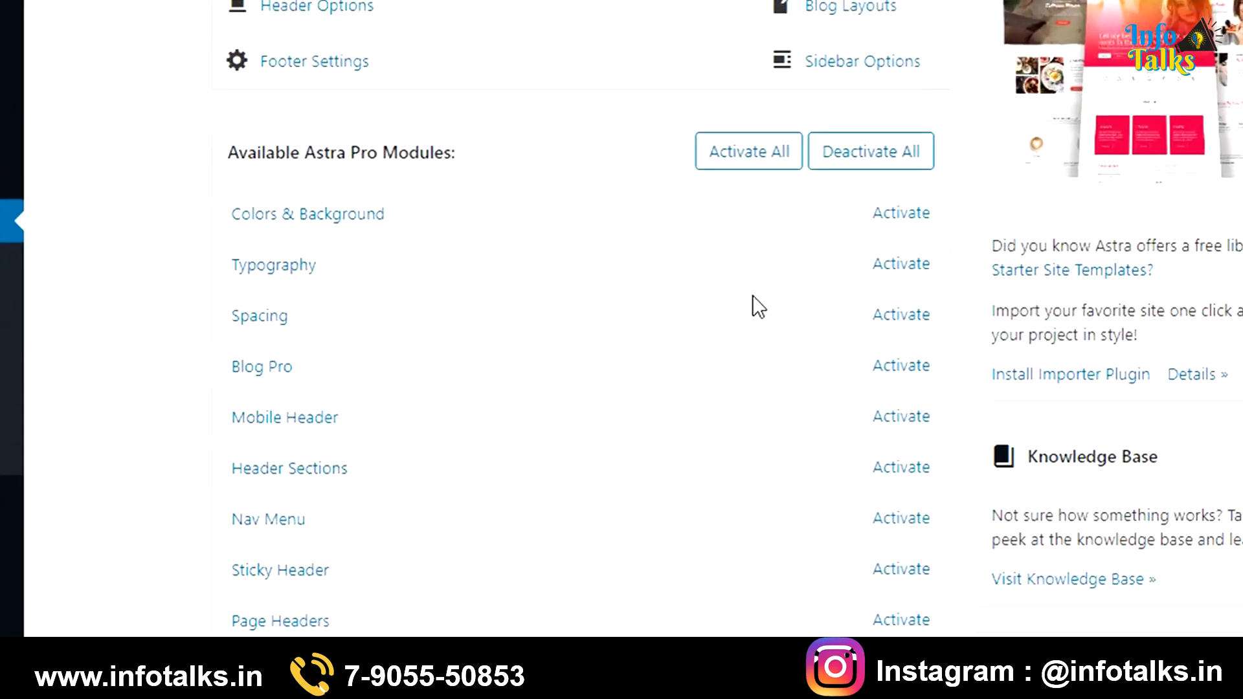
scroll(1036, 321, "down", 5)
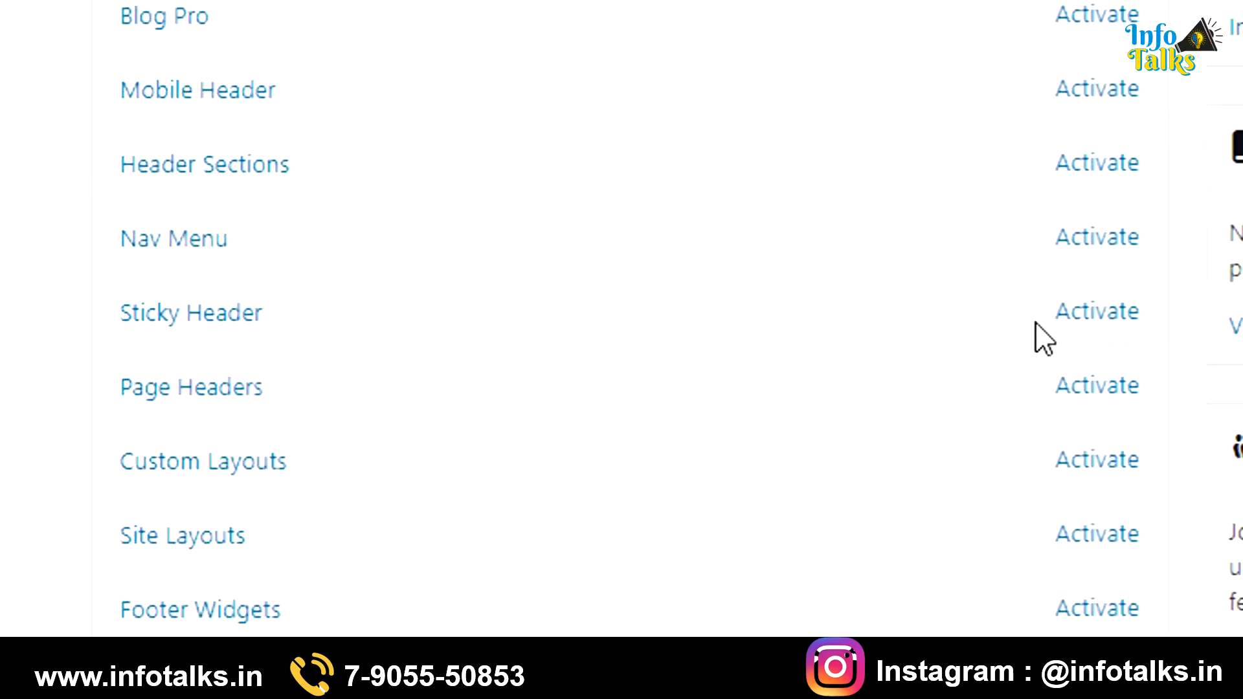
scroll(1035, 321, "up", 1)
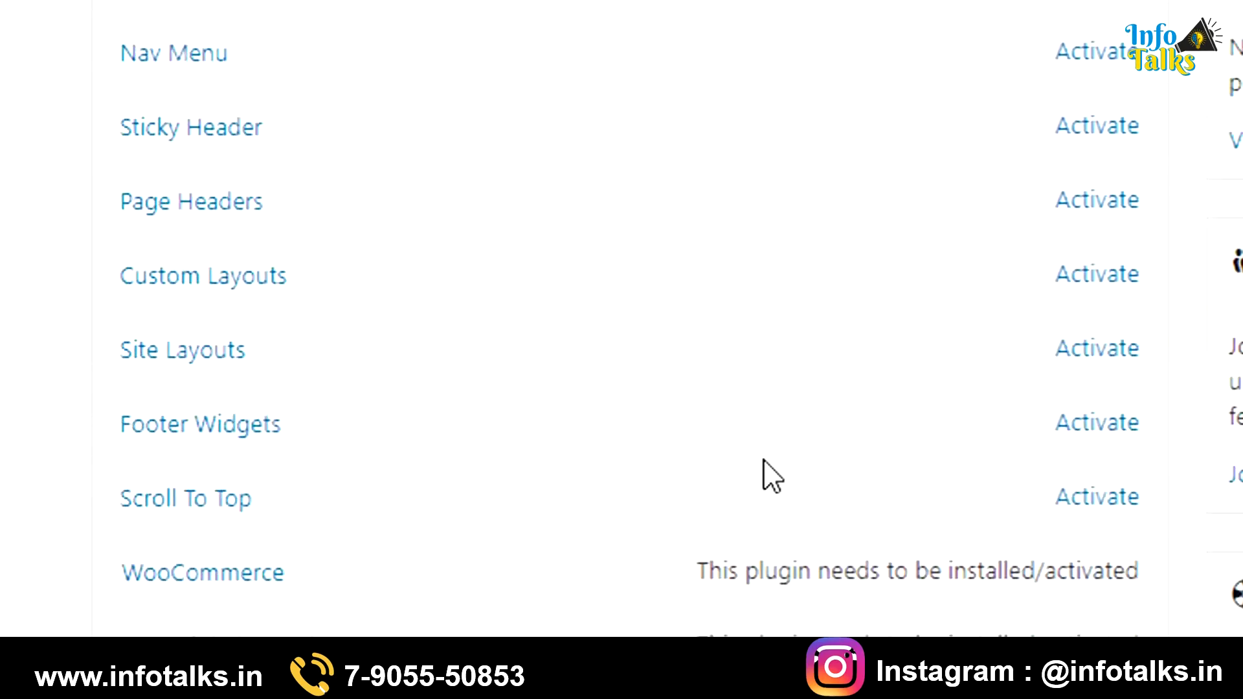
left_click(1087, 353)
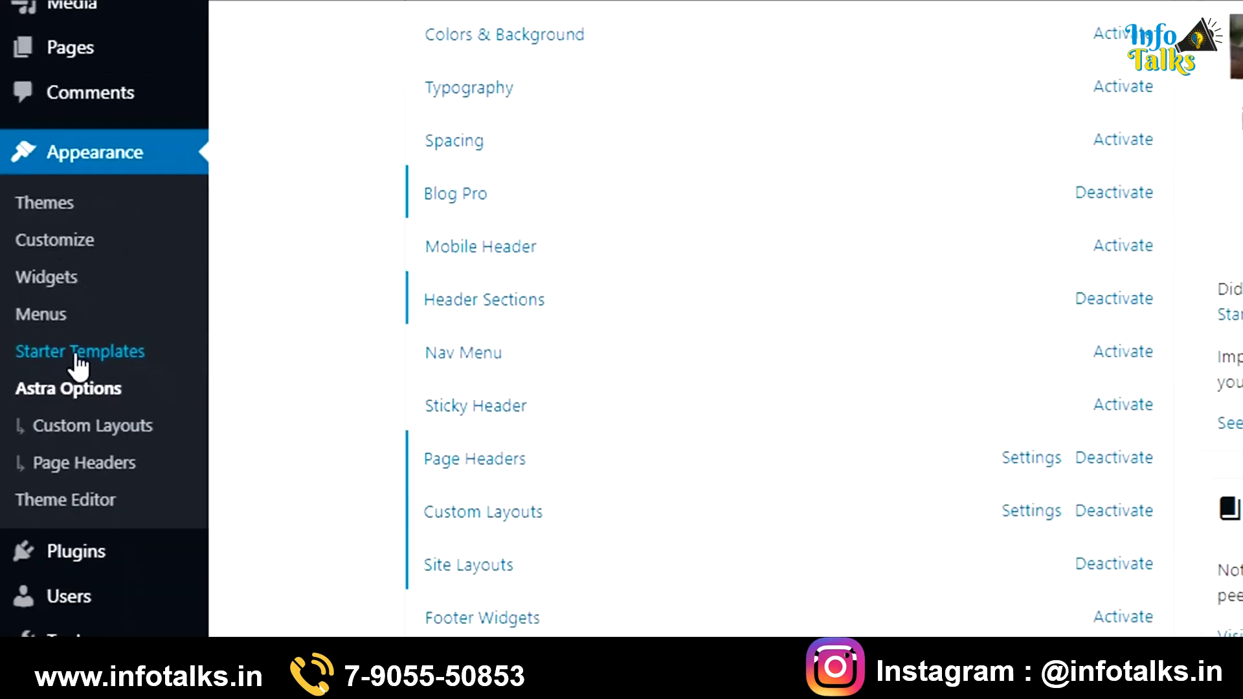
Open Appearance > Starter Templates and choose Elementor as the page builder
left_click(77, 354)
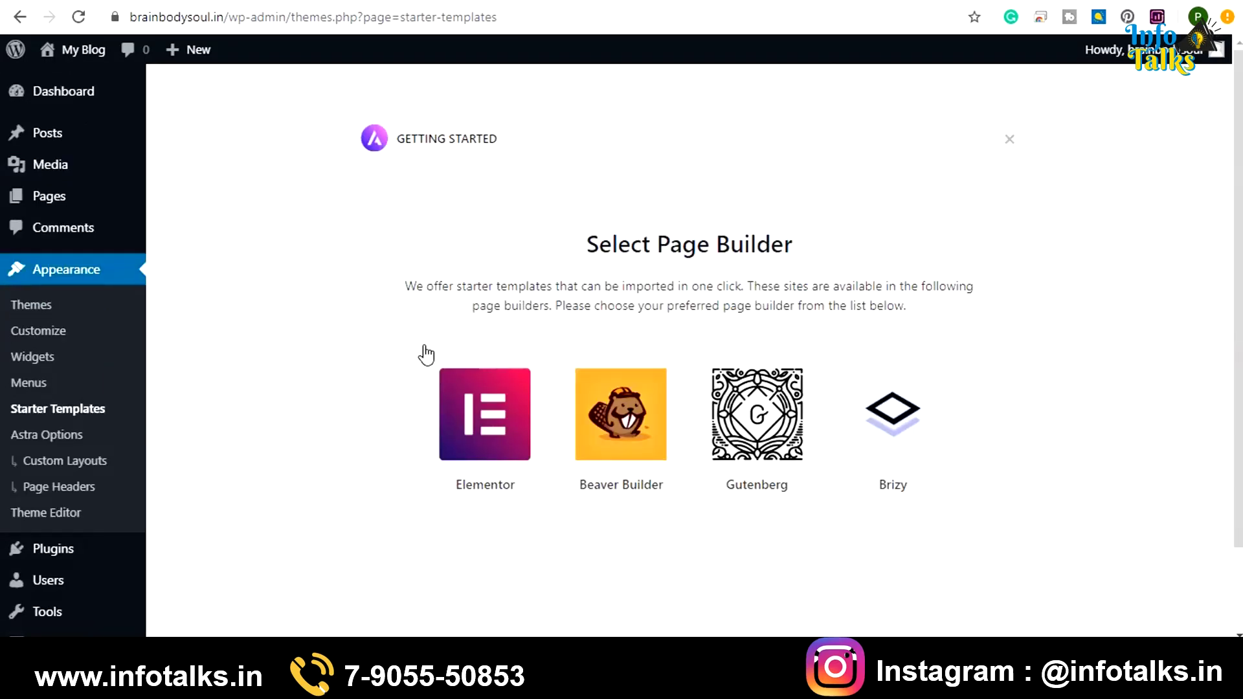
scroll(427, 356, "down", 2)
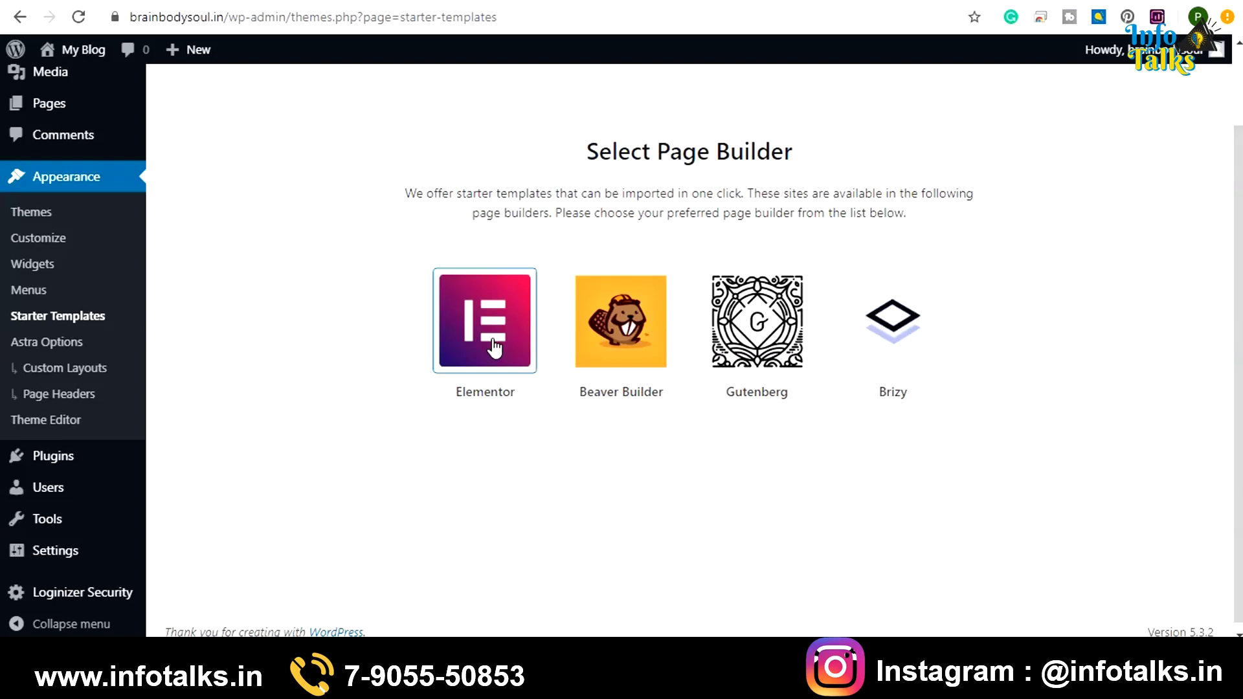
left_click(495, 349)
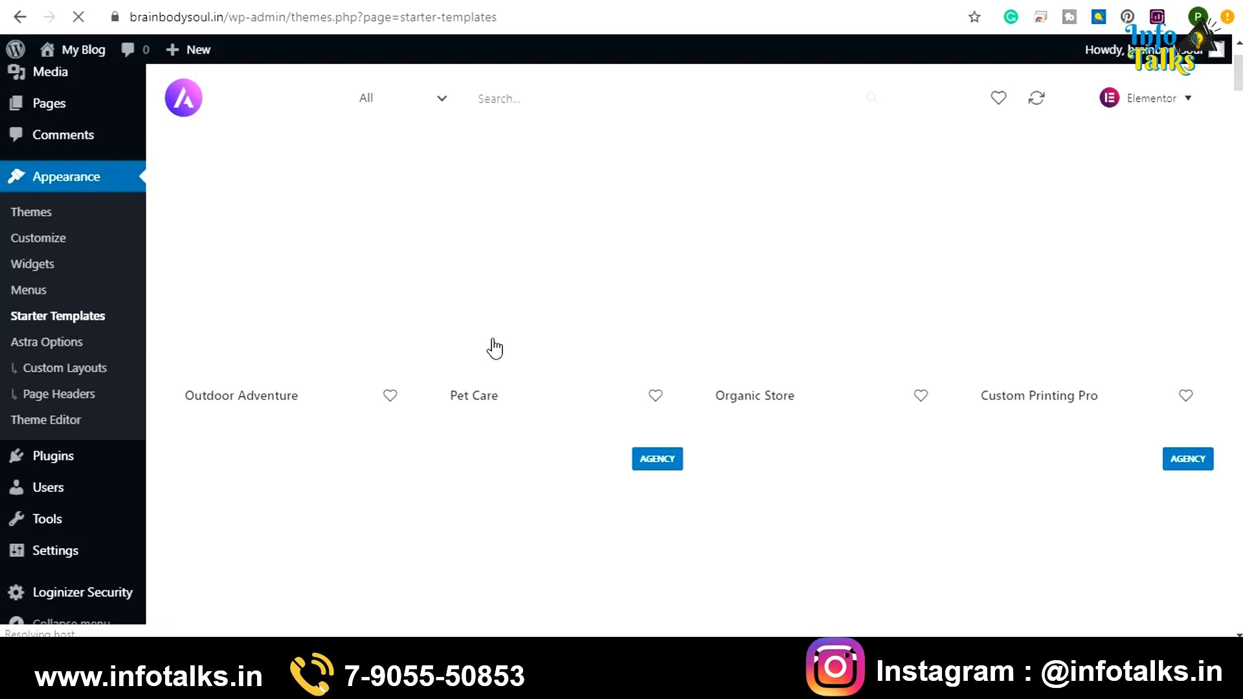
Search the starter templates for 'health' and open the Nutritionist template
scroll(495, 349, "down", 3)
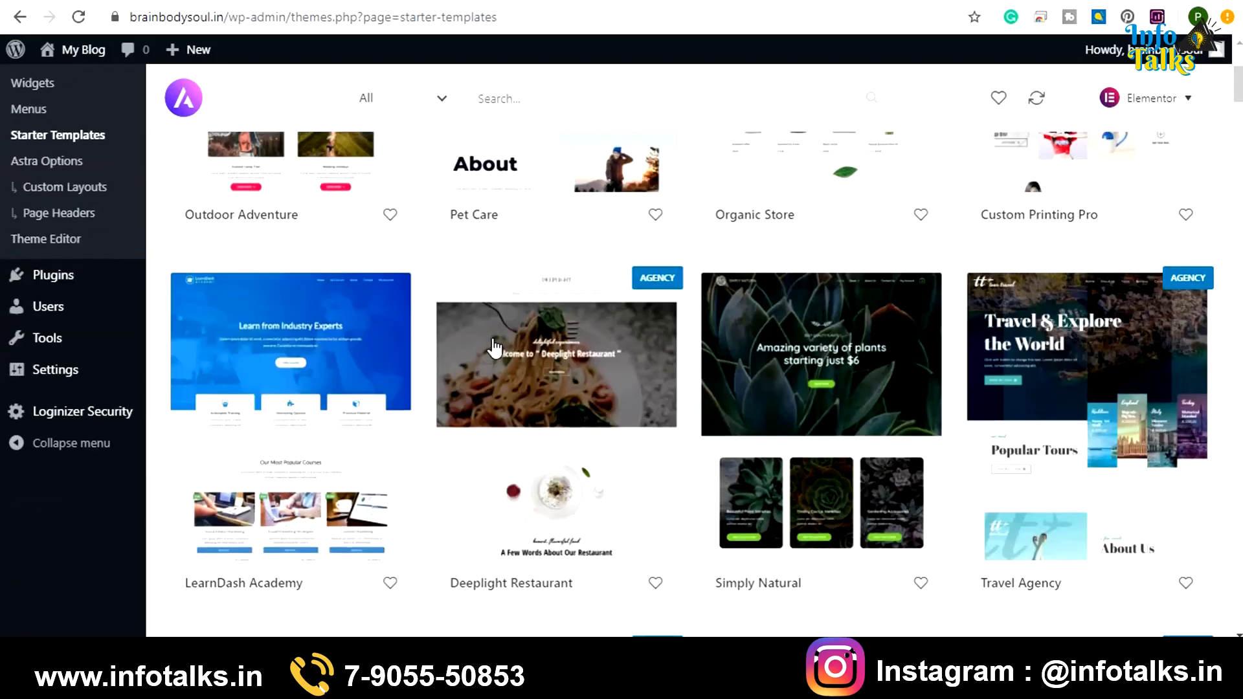
scroll(495, 349, "down", 2)
scroll(495, 348, "down", 3)
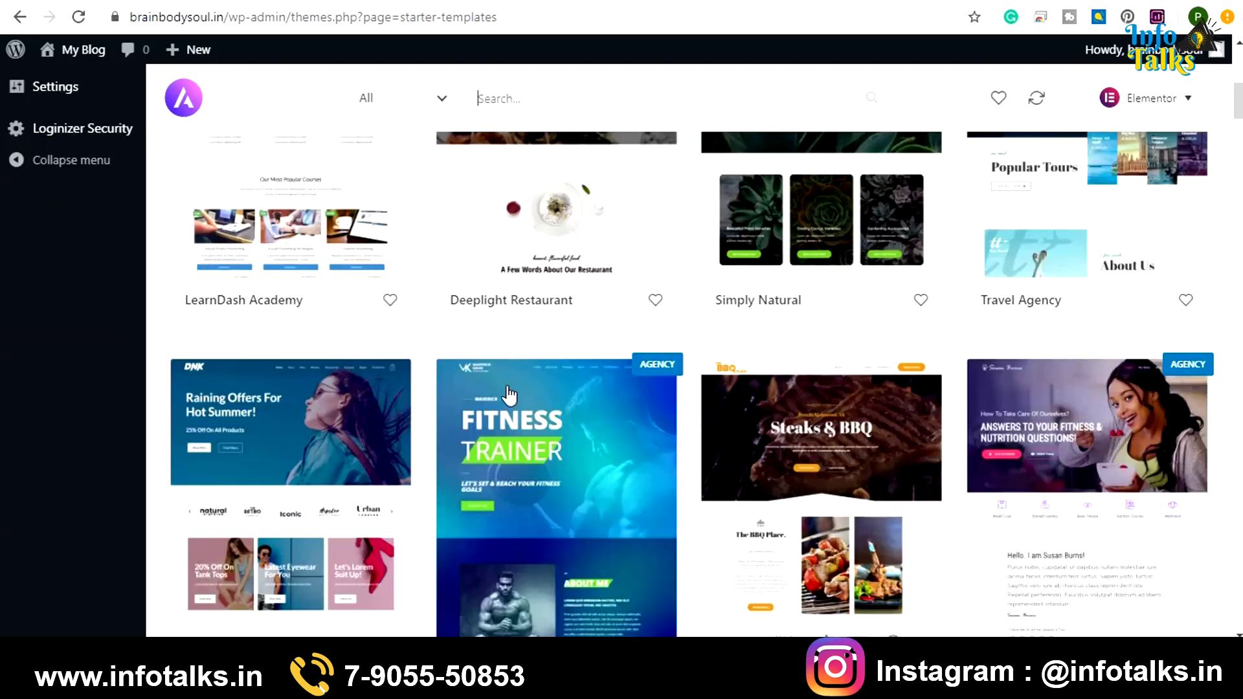
type("health")
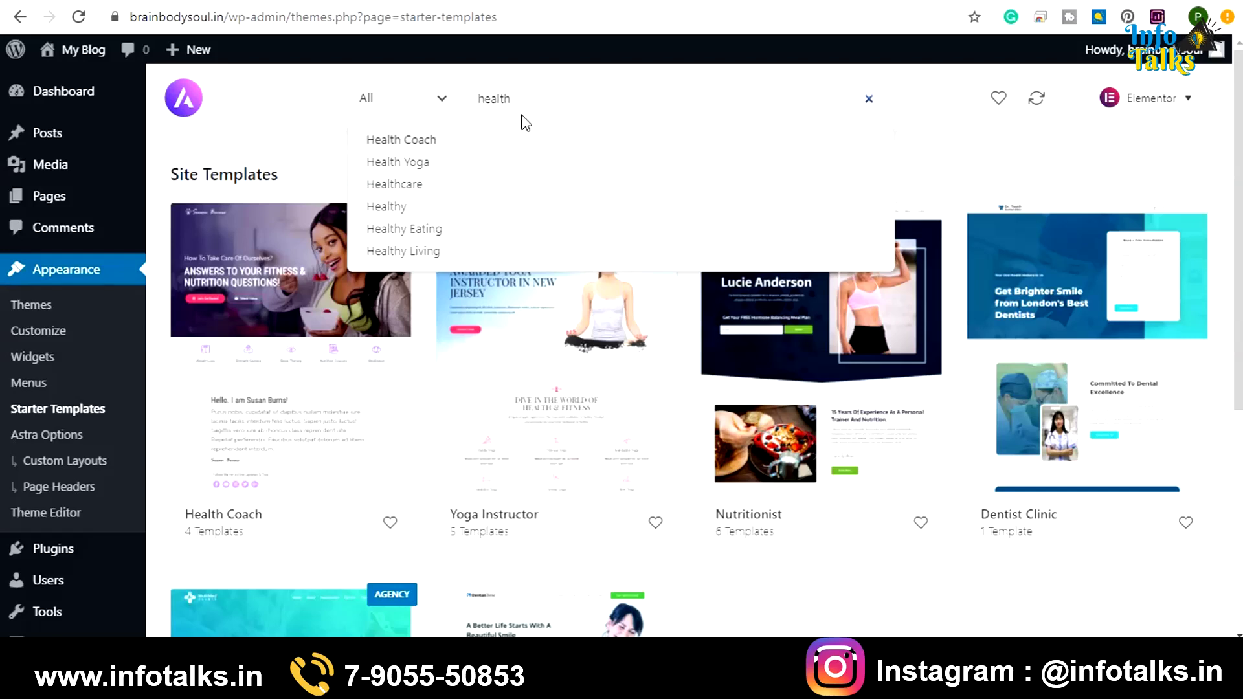
left_click(943, 175)
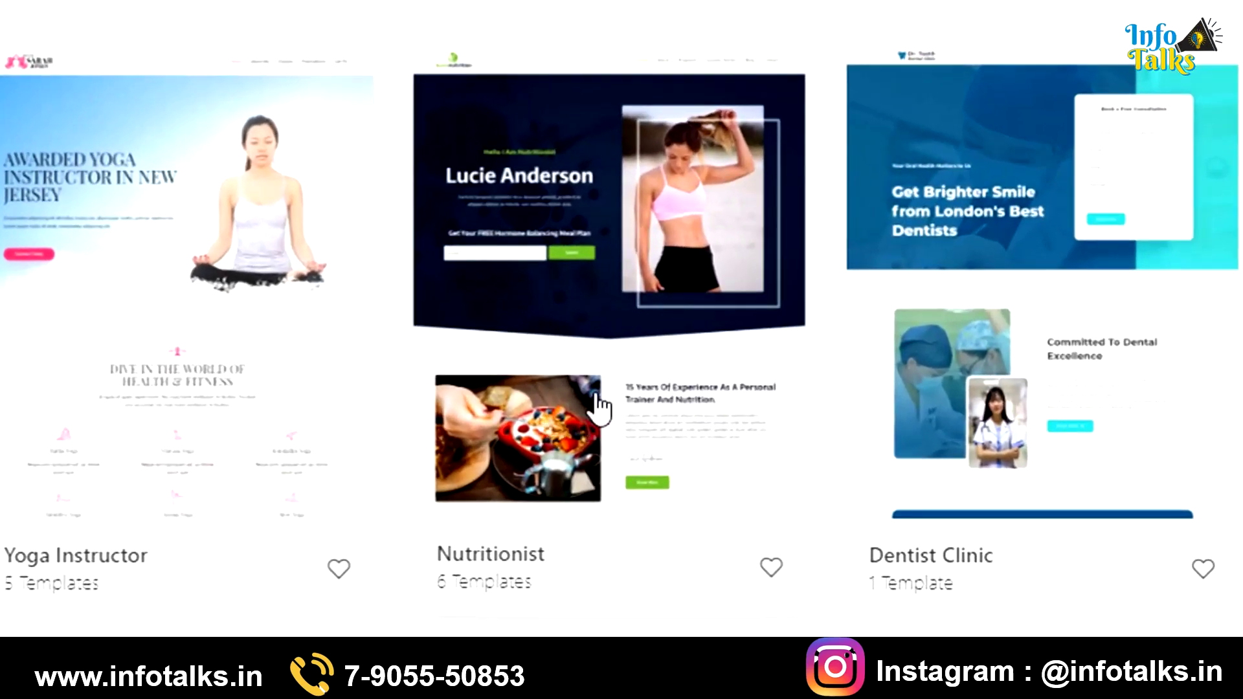
left_click(596, 343)
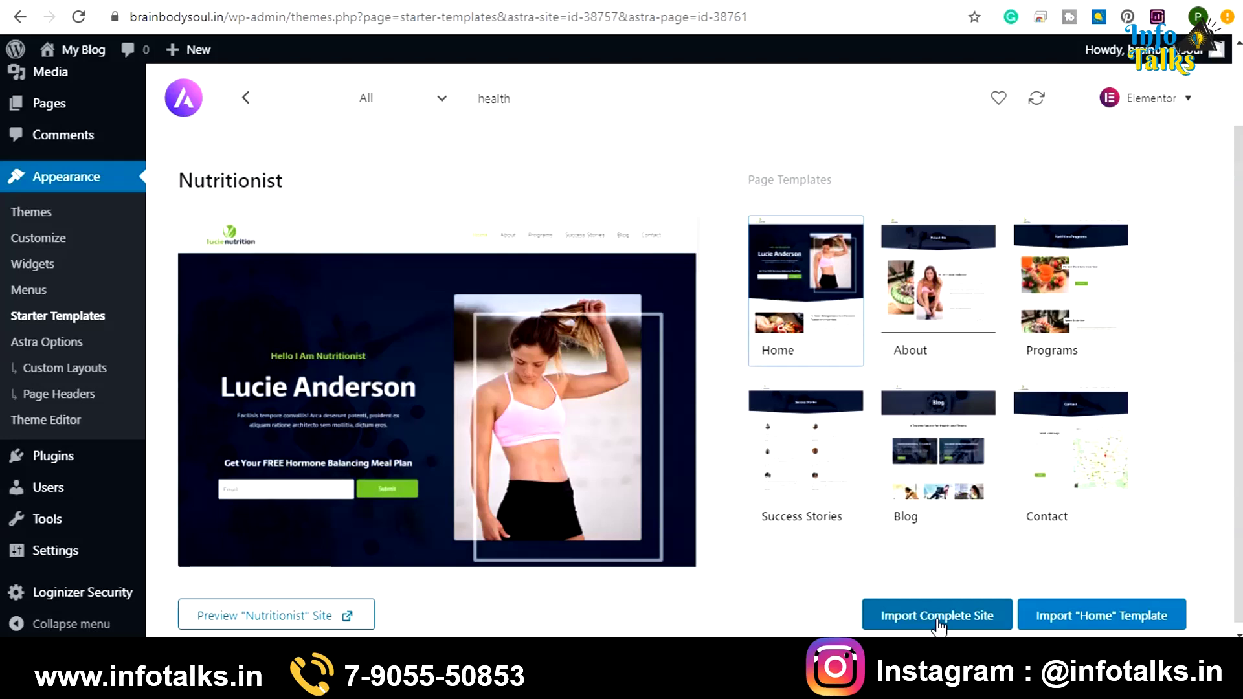
Import the complete Nutritionist site, confirm the import, and view the live site
left_click(939, 621)
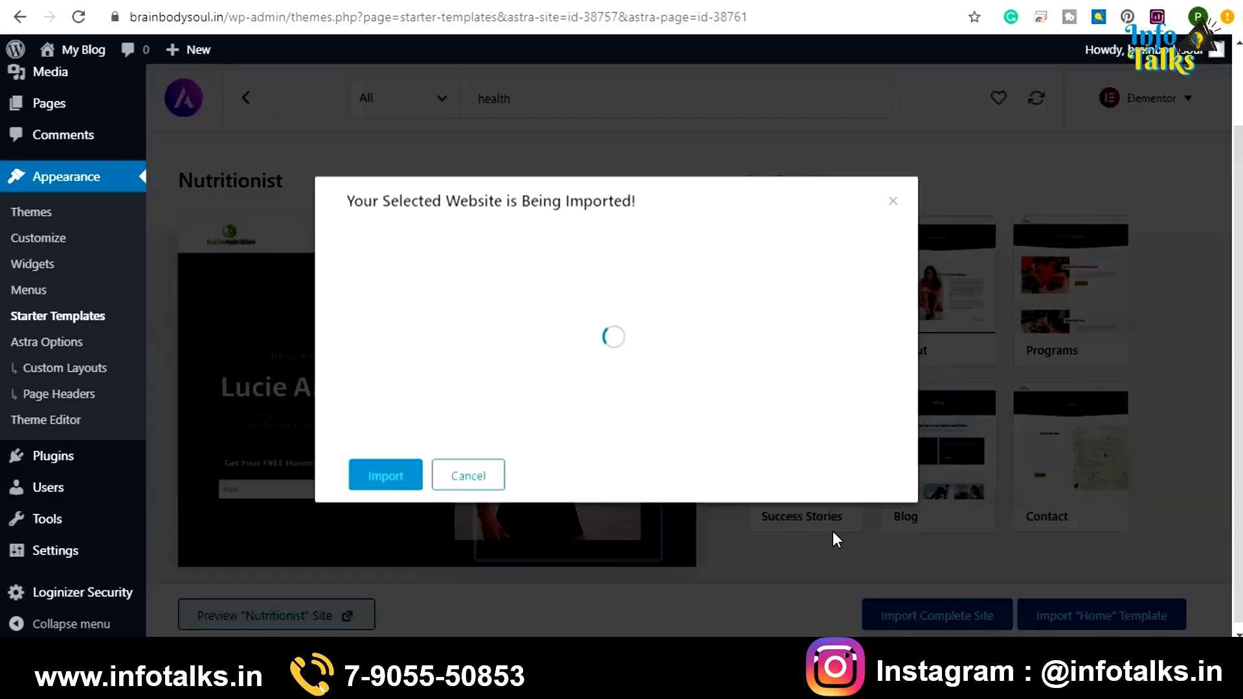
left_click(386, 475)
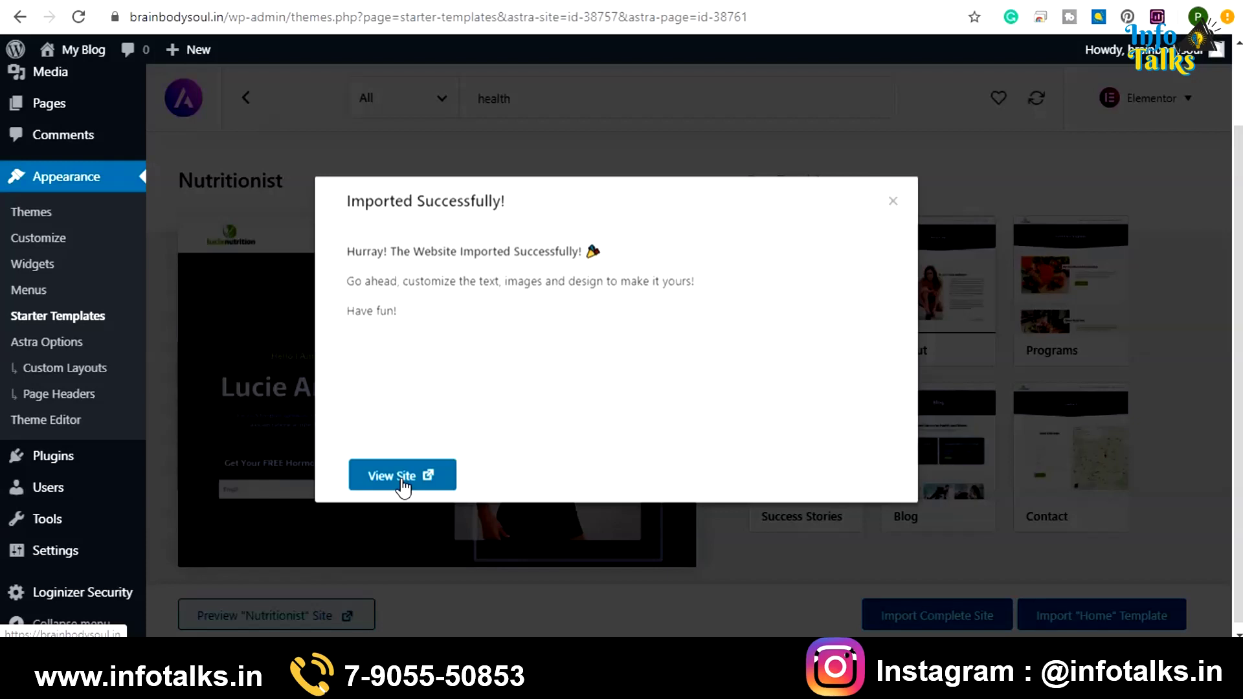
left_click(402, 480)
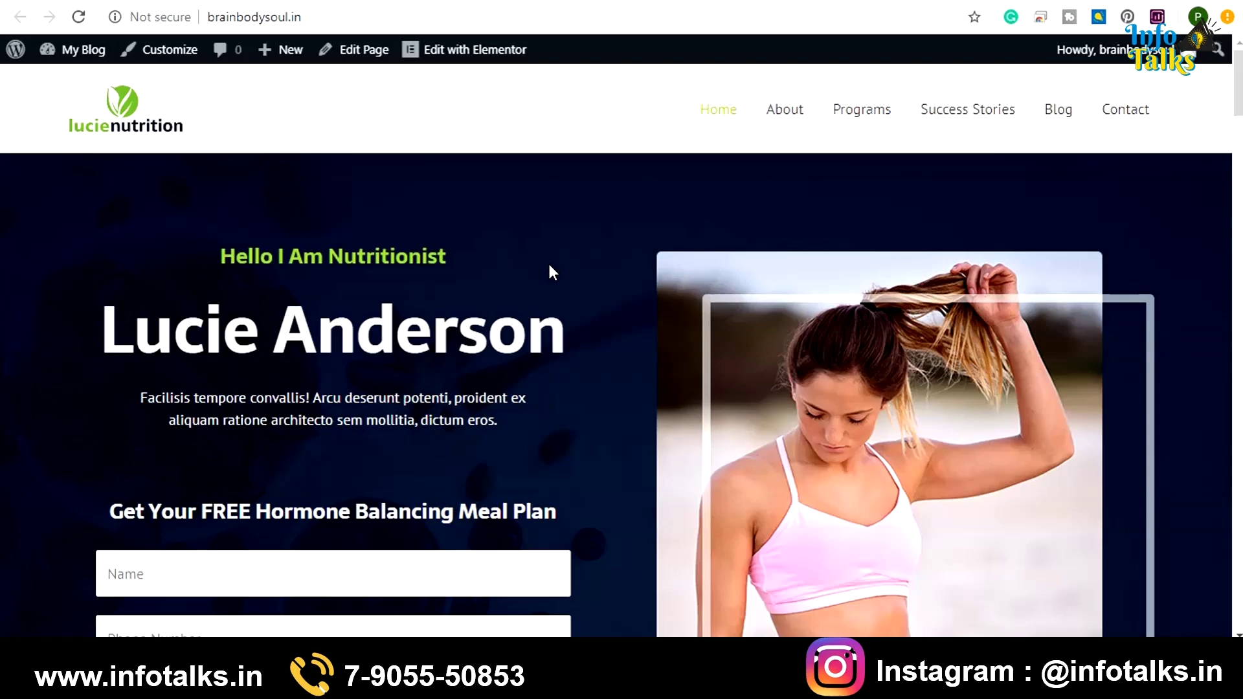
Review the imported homepage down to its footer, then close the tab to return to wp-admin
scroll(549, 264, "down", 5)
scroll(550, 265, "down", 15)
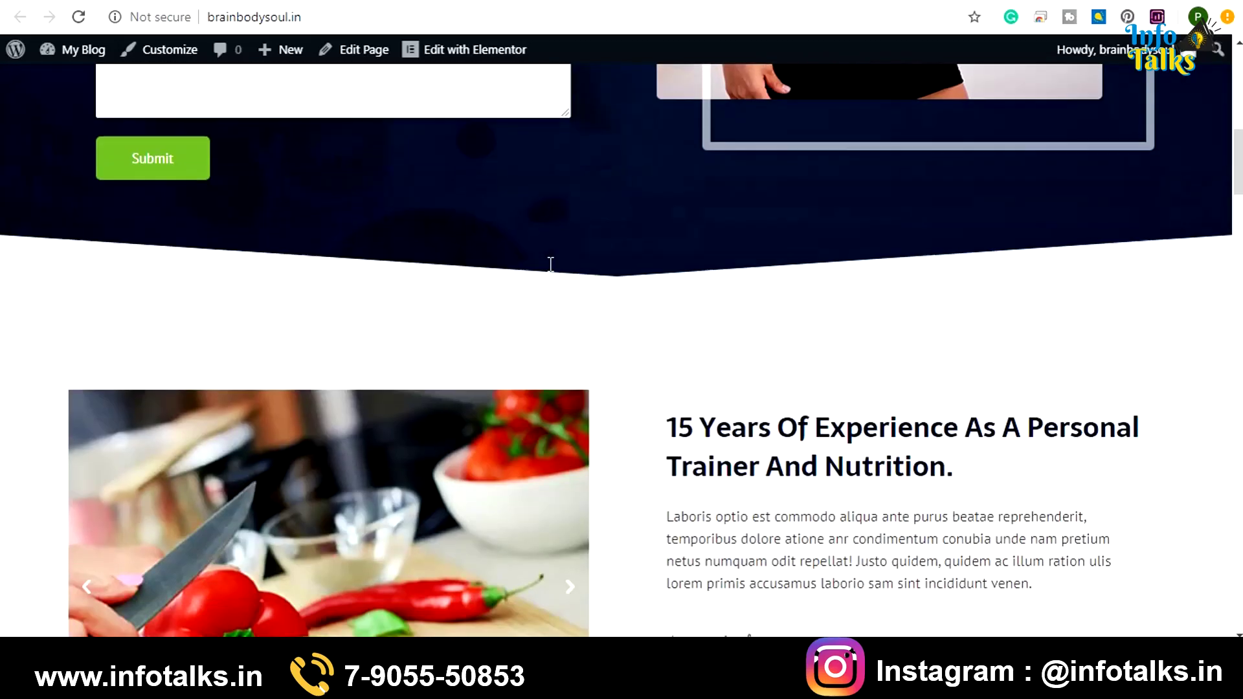
scroll(549, 266, "down", 15)
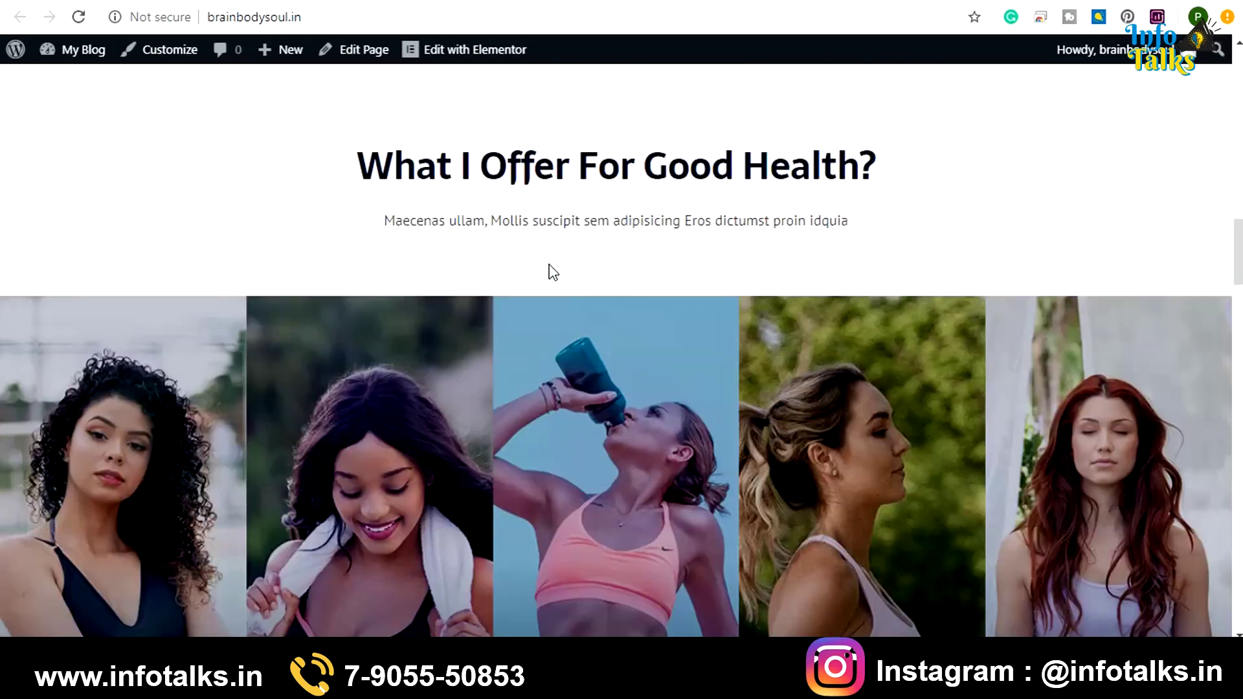
scroll(549, 265, "down", 15)
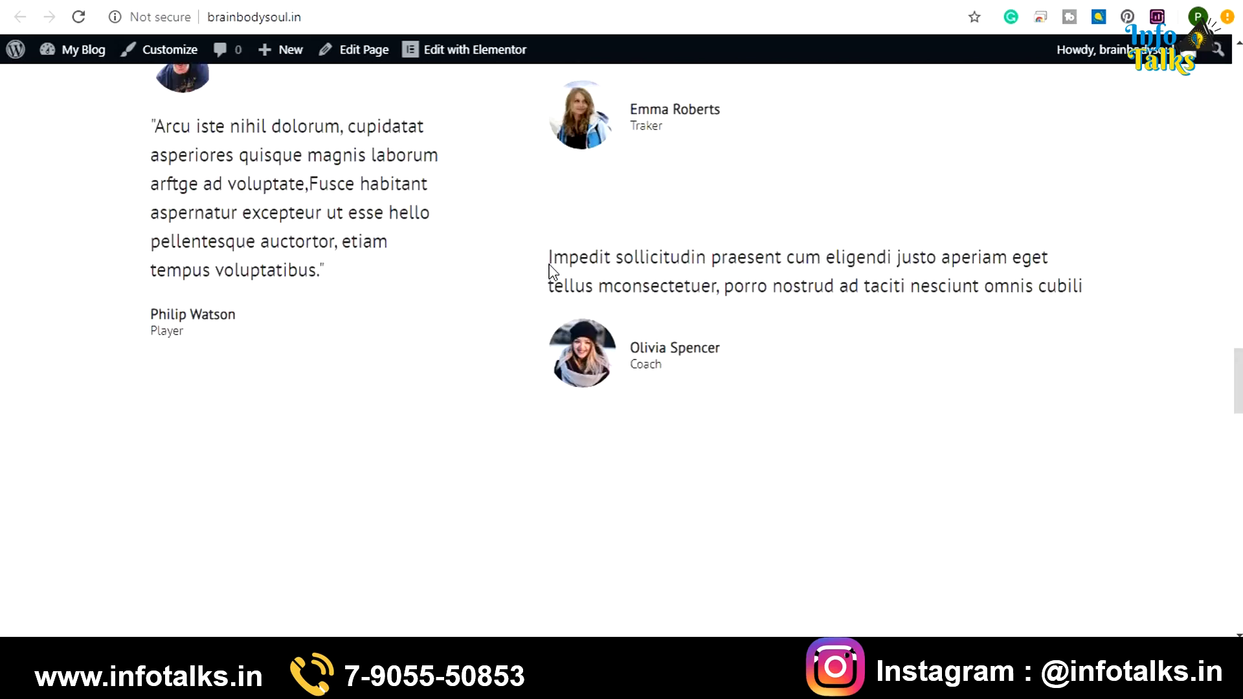
scroll(550, 265, "down", 10)
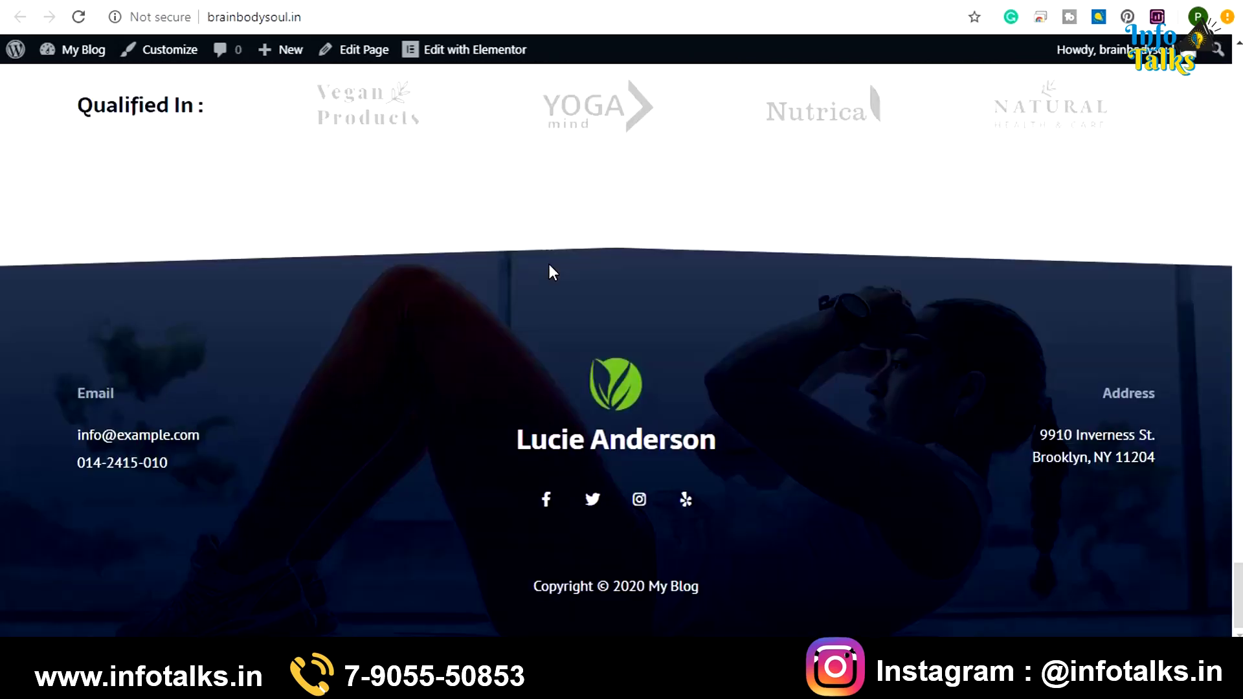
scroll(549, 266, "up", 20)
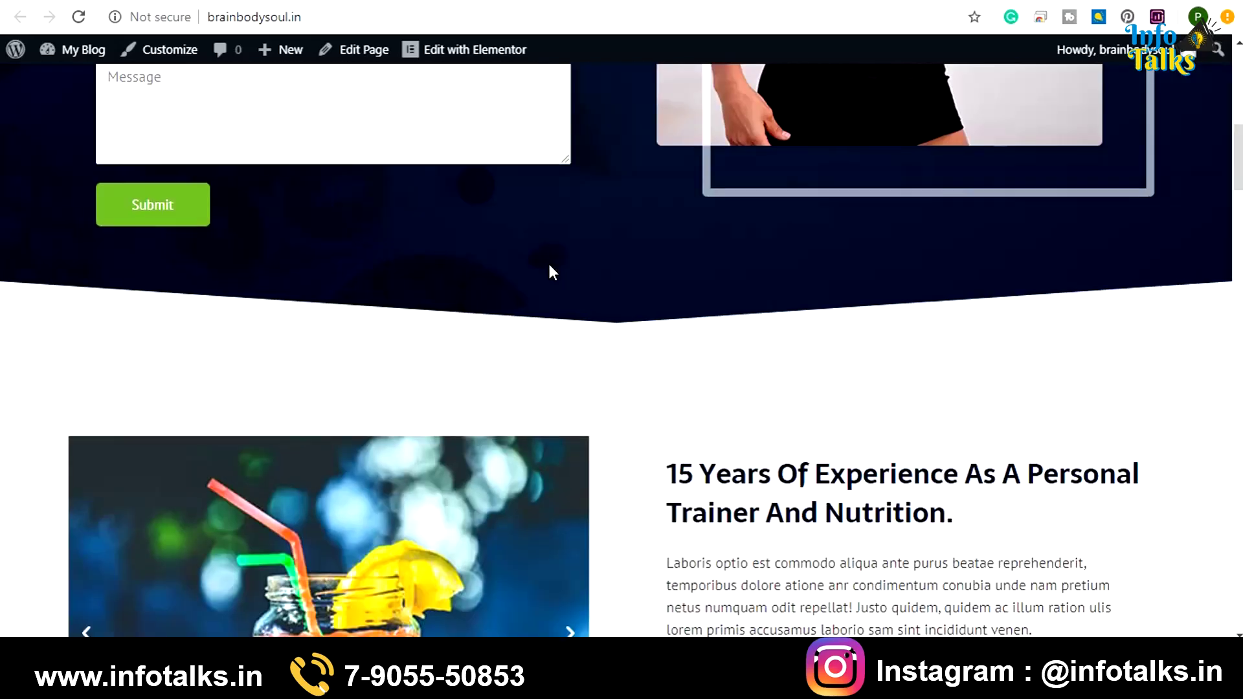
scroll(549, 262, "up", 10)
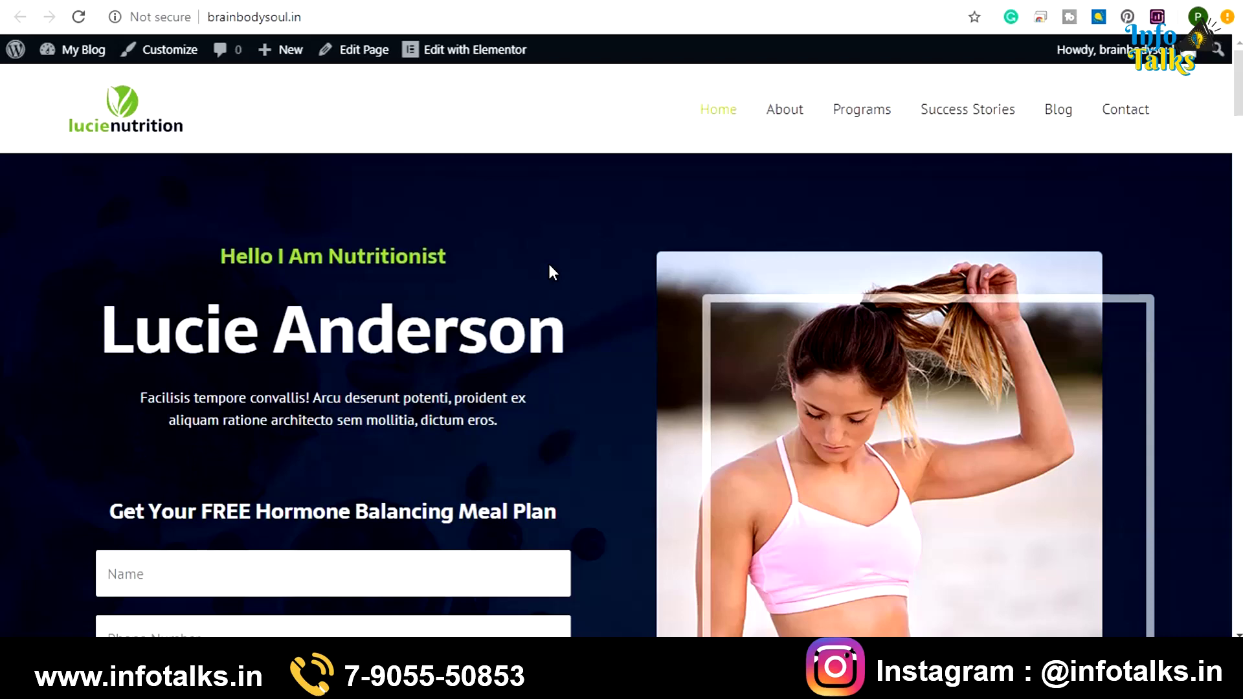
key("ctrl+w")
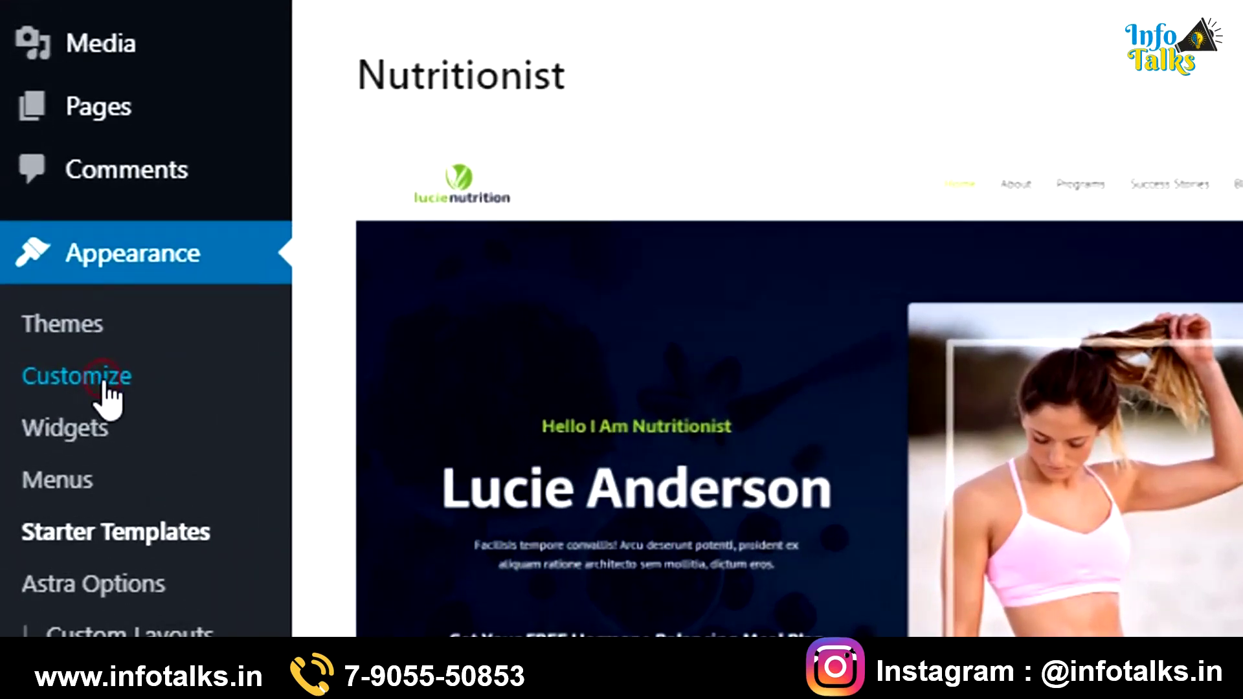
In the Customizer's Site Identity, replace the logo with the green lotus Brain Body Soul PNG
left_click(104, 379)
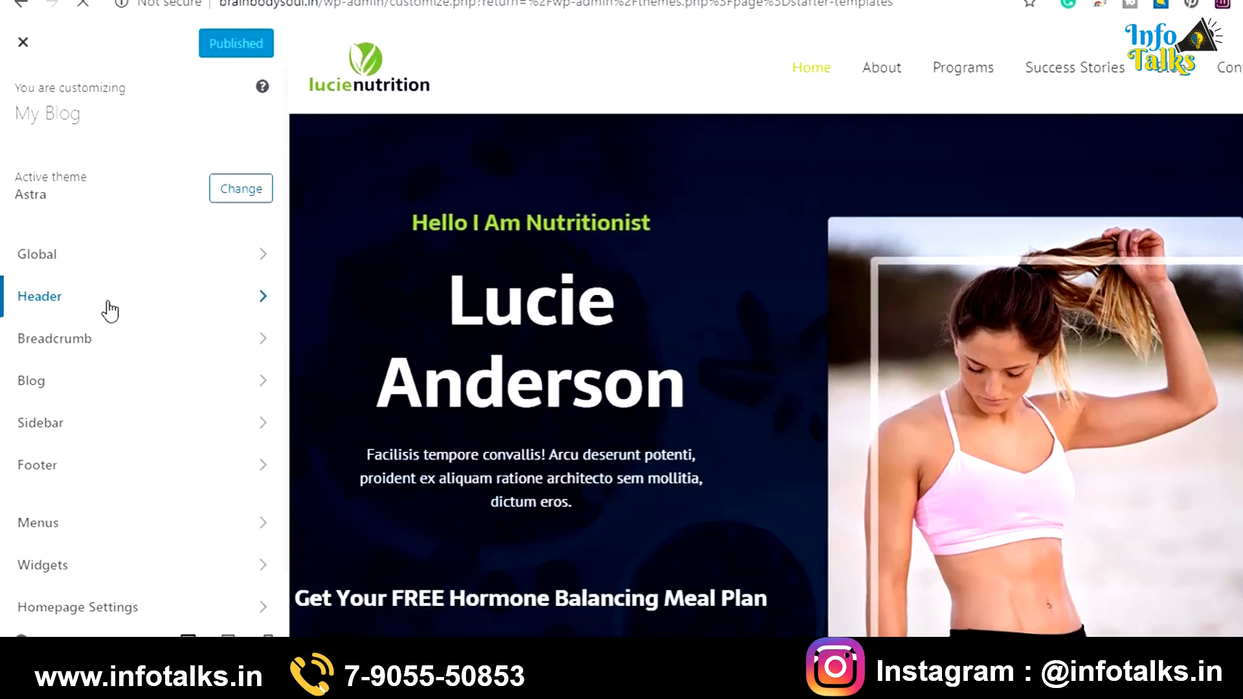
left_click(107, 309)
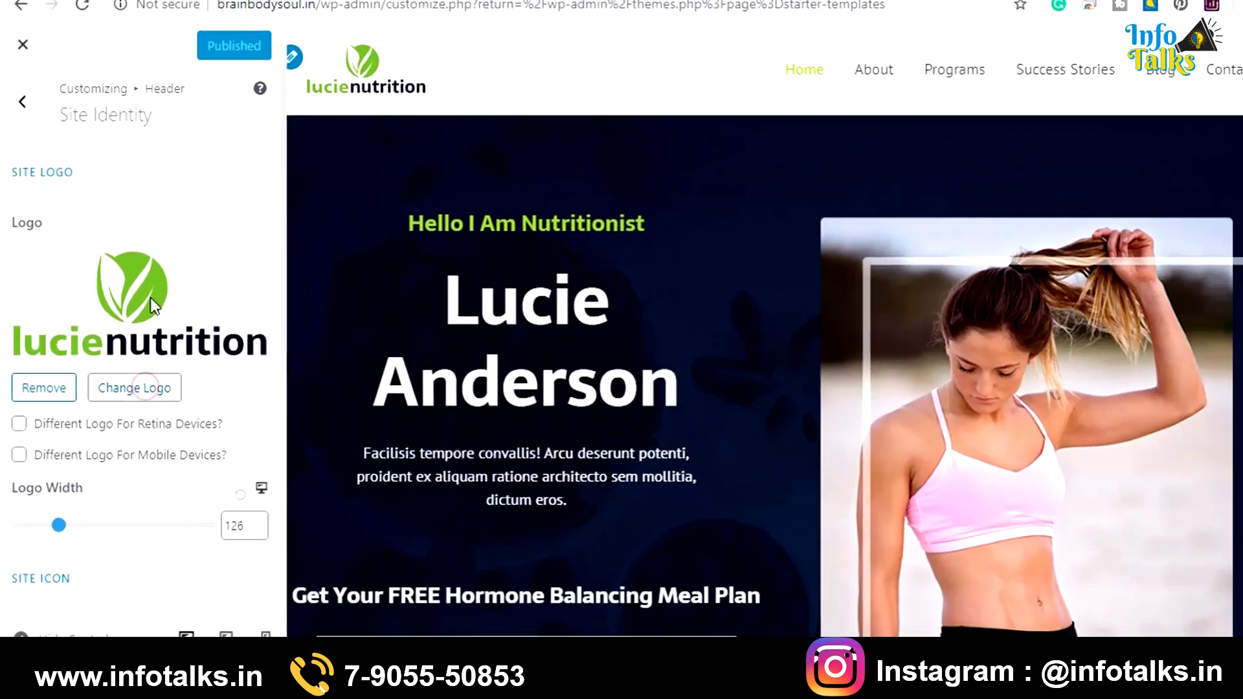
left_click(229, 446)
left_click(622, 366)
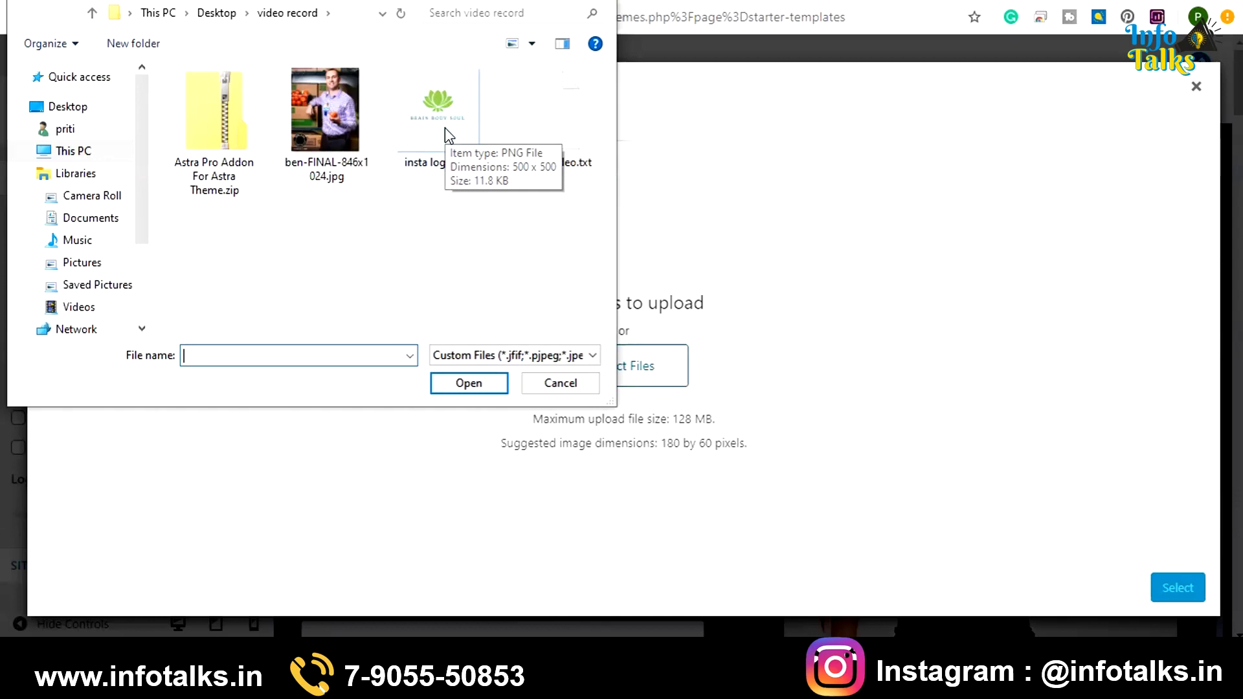
double_click(445, 127)
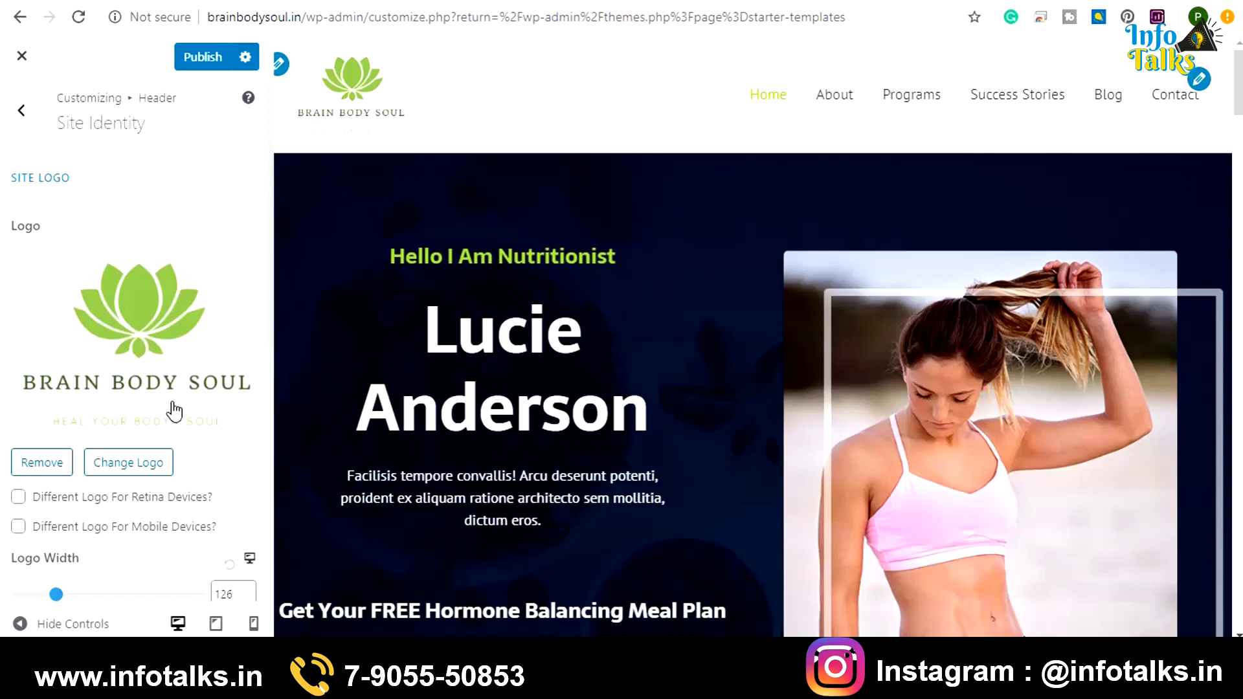
Change the site title from 'My Blog' to 'Health and nutrition' and publish
scroll(173, 411, "down", 7)
triple_click(95, 438)
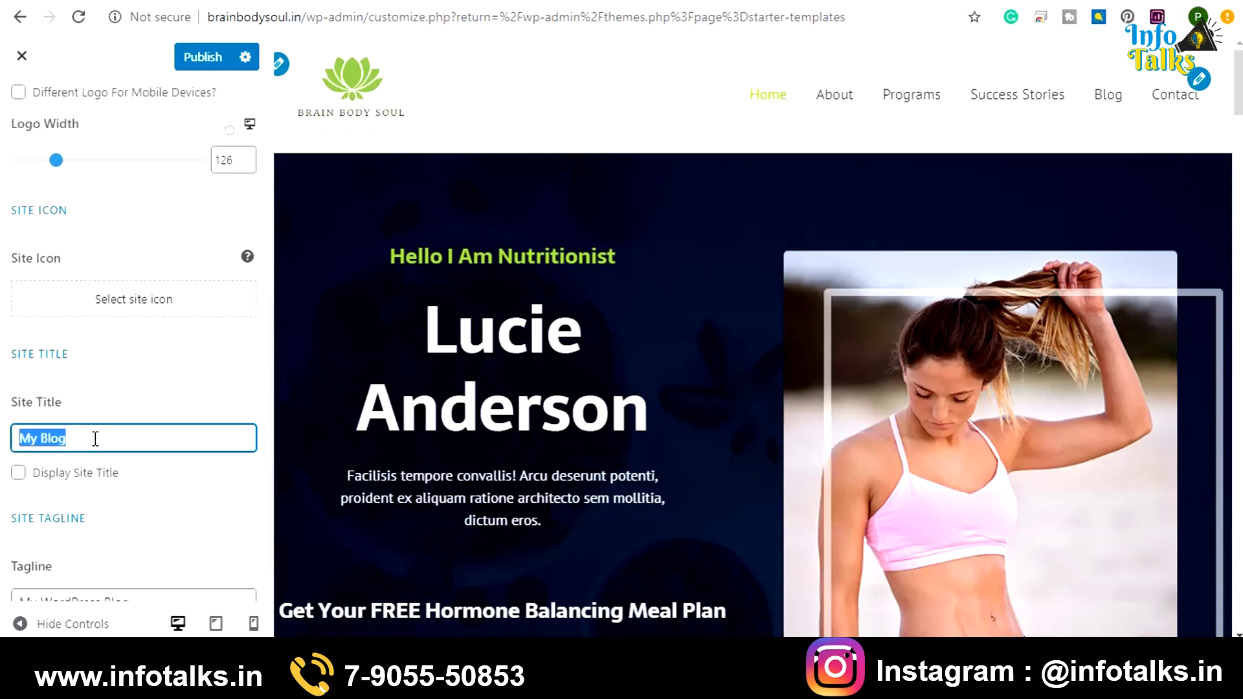
type("Health and nutrition")
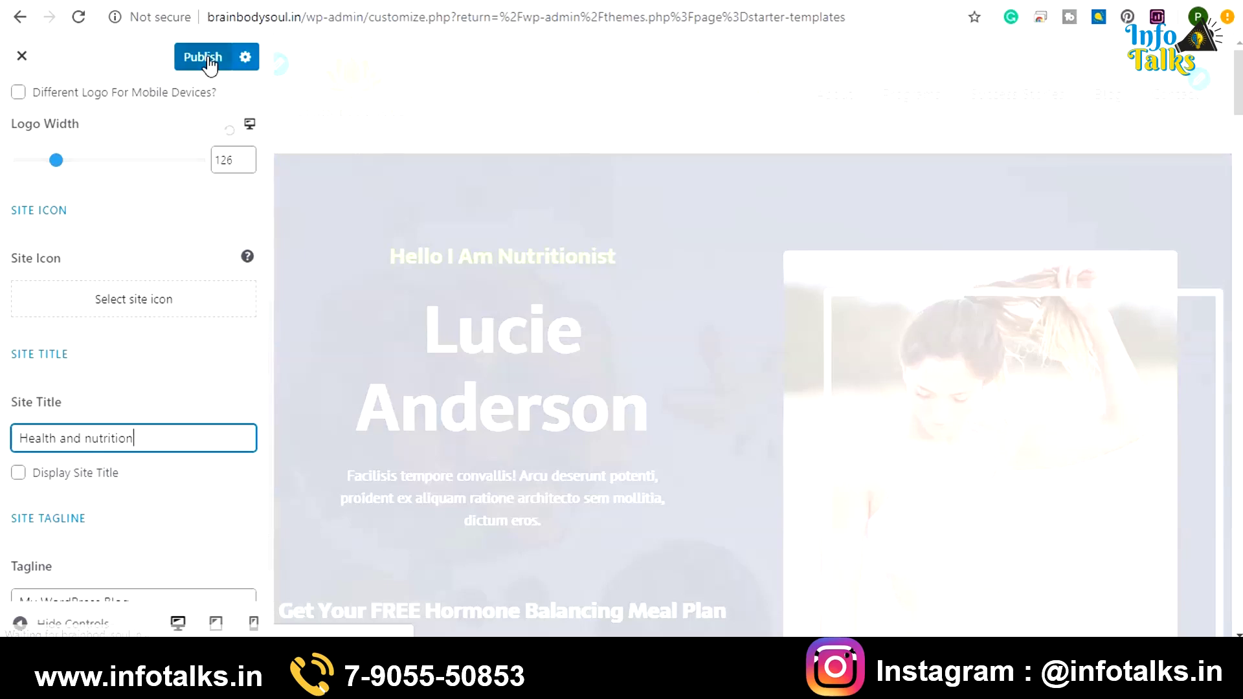
left_click(210, 65)
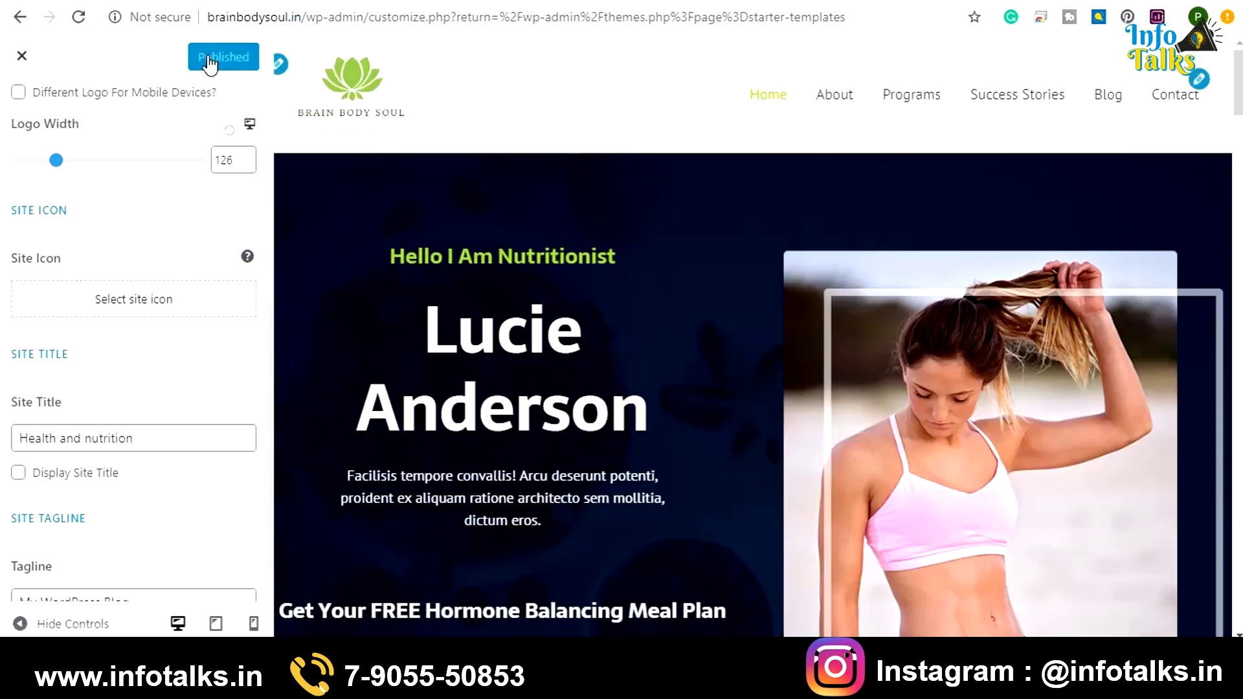
scroll(202, 298, "up", 6)
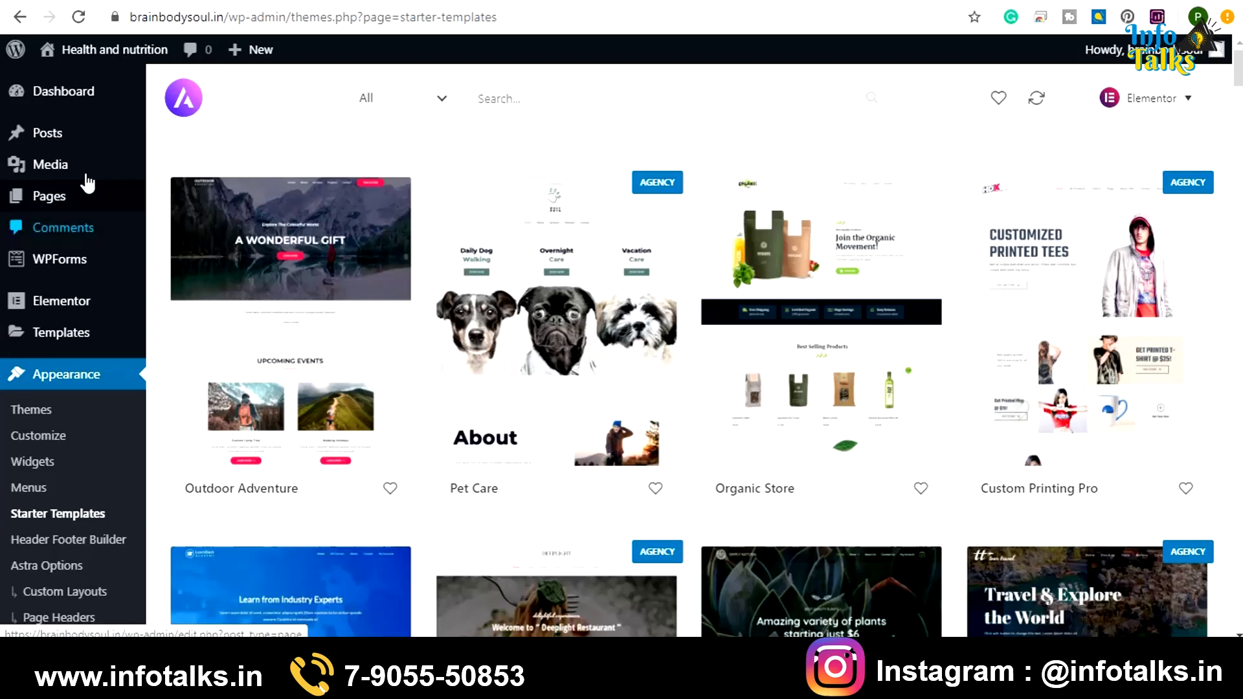
From Pages > All Pages, open the Home page in the Elementor editor
mouse_move(58, 198)
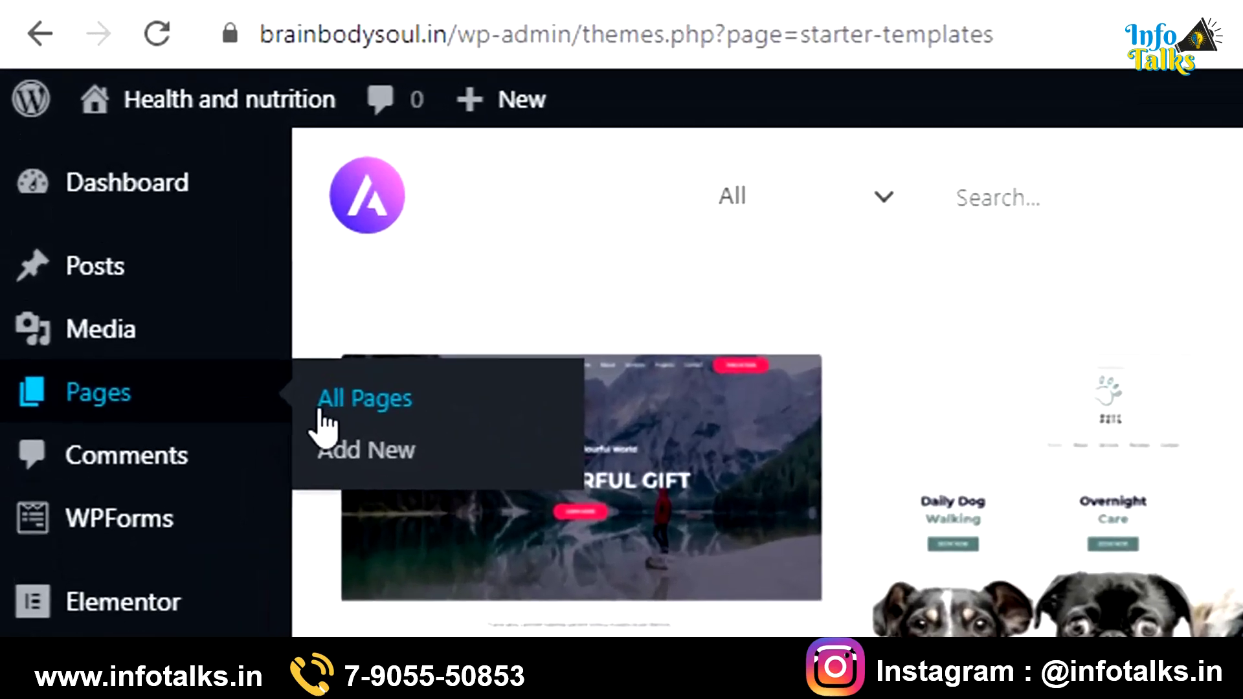
left_click(247, 266)
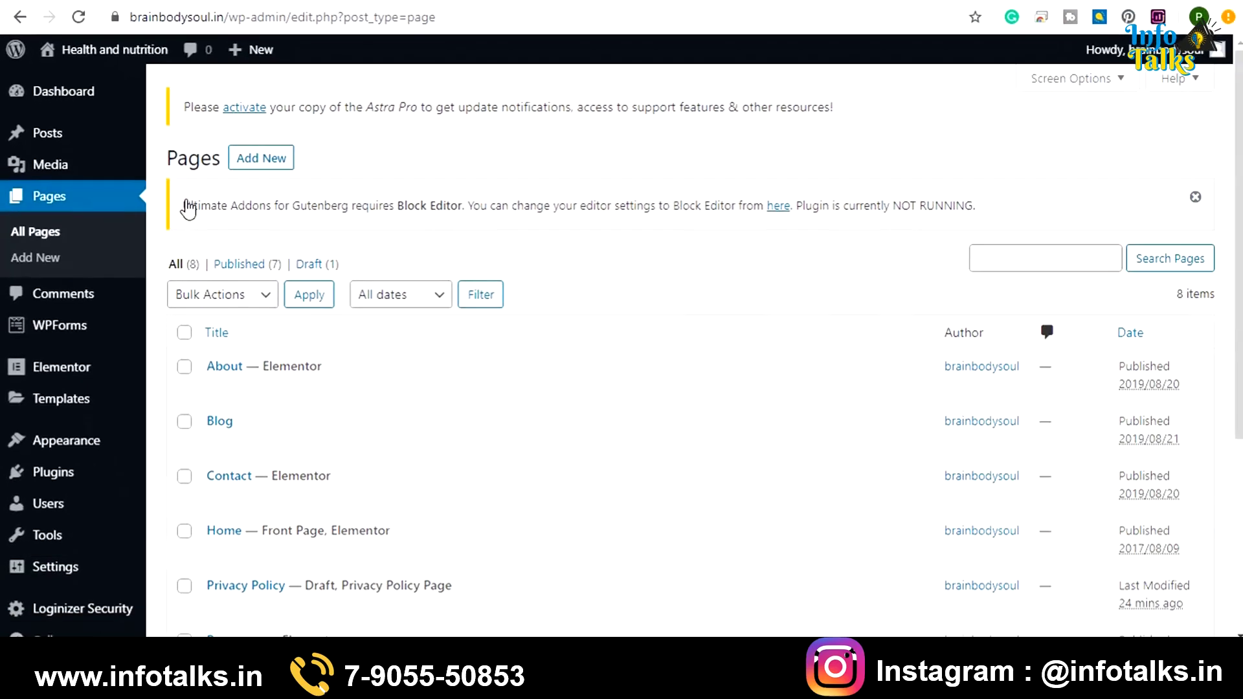
scroll(371, 432, "down", 3)
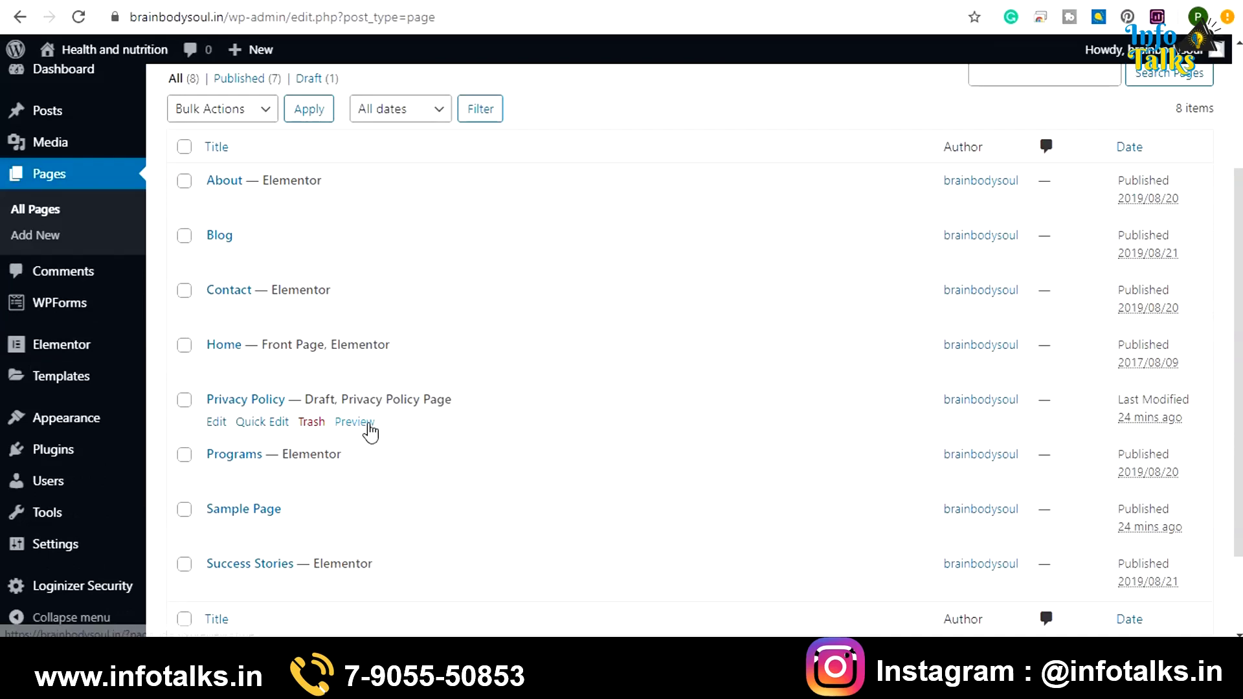
left_click(184, 401)
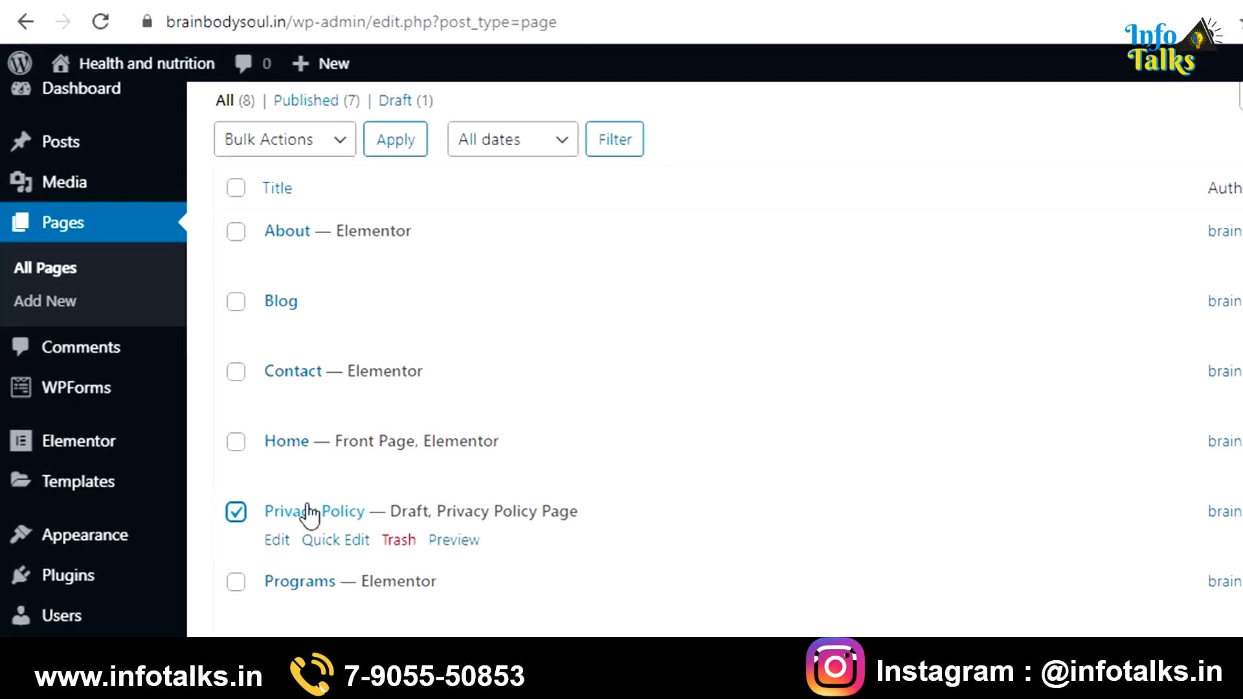
left_click(237, 514)
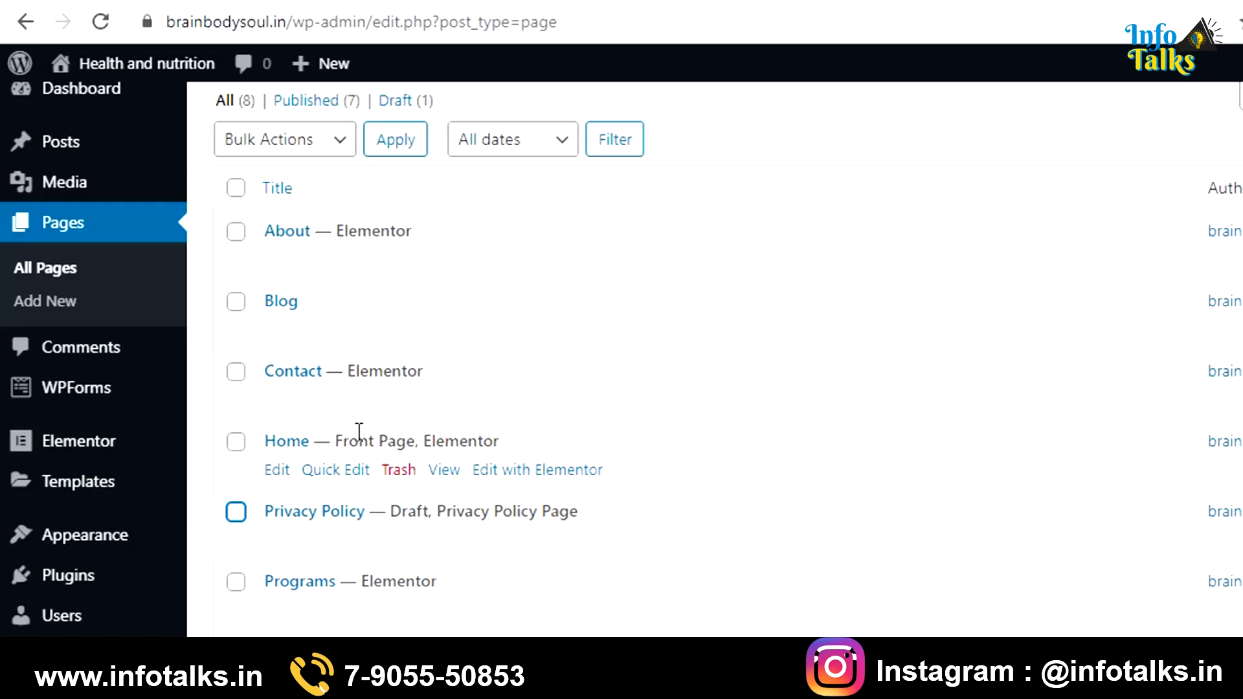
left_click(518, 471)
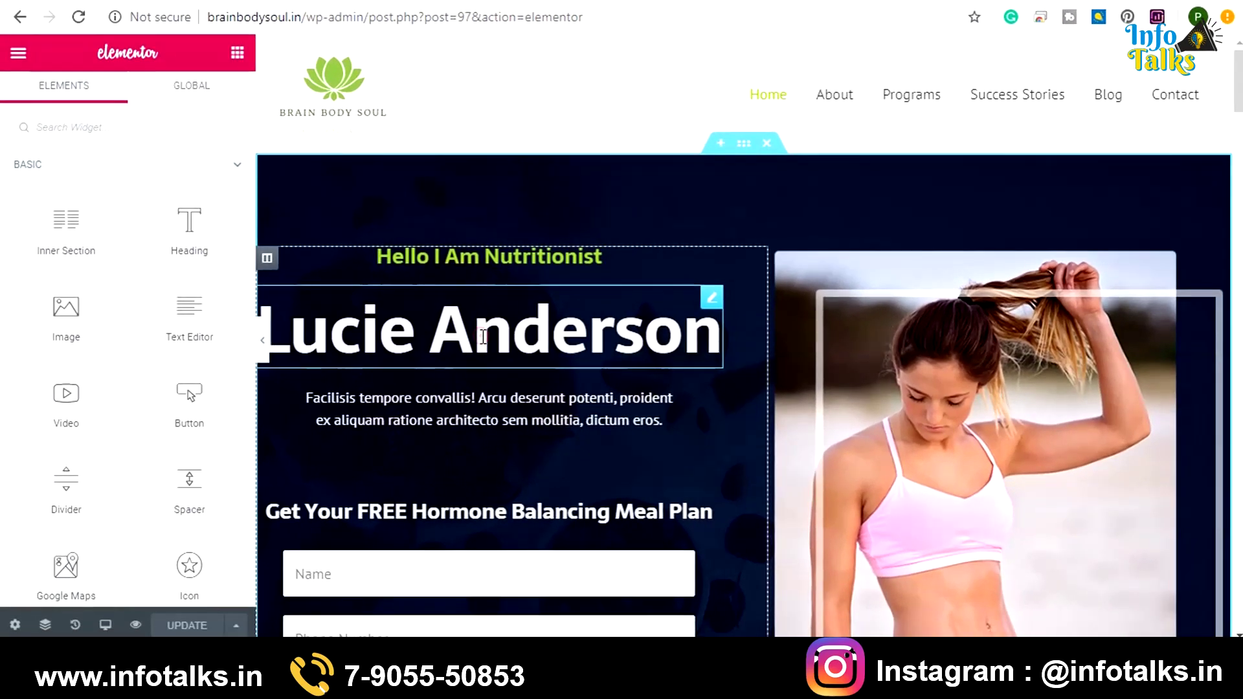
Replace the Lucie Anderson hero heading with the nutritionist's own name
left_click(483, 336)
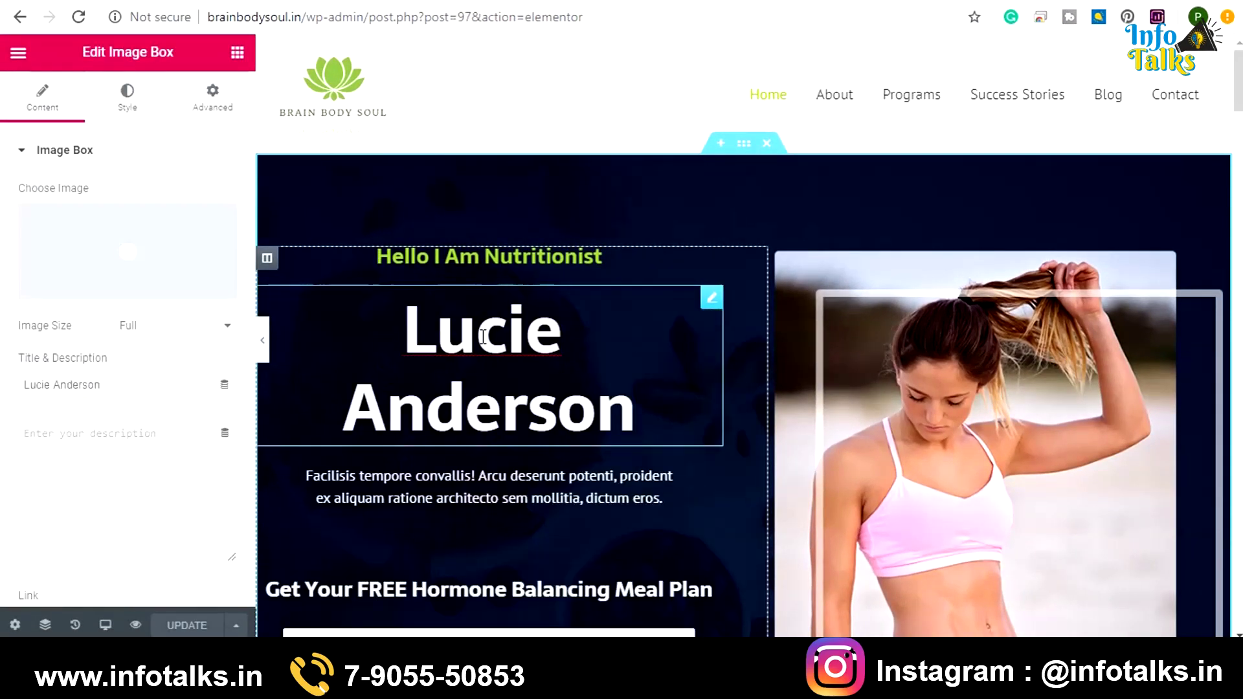
left_click_drag(402, 323, 652, 400)
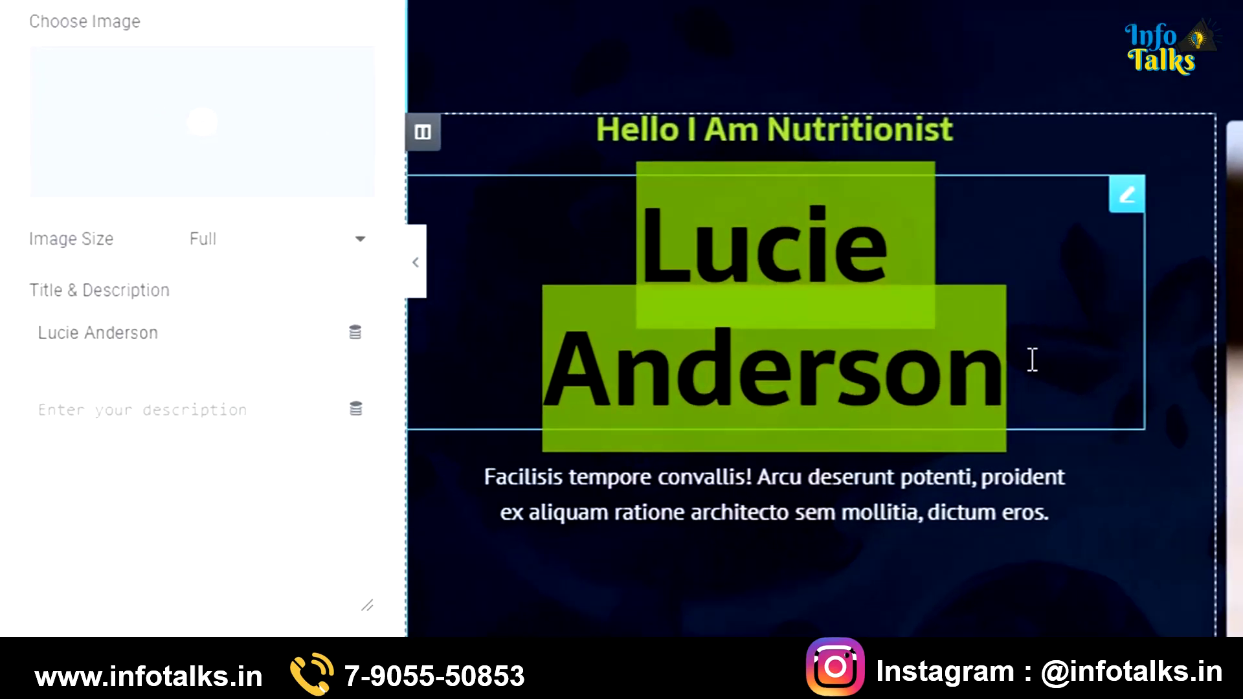
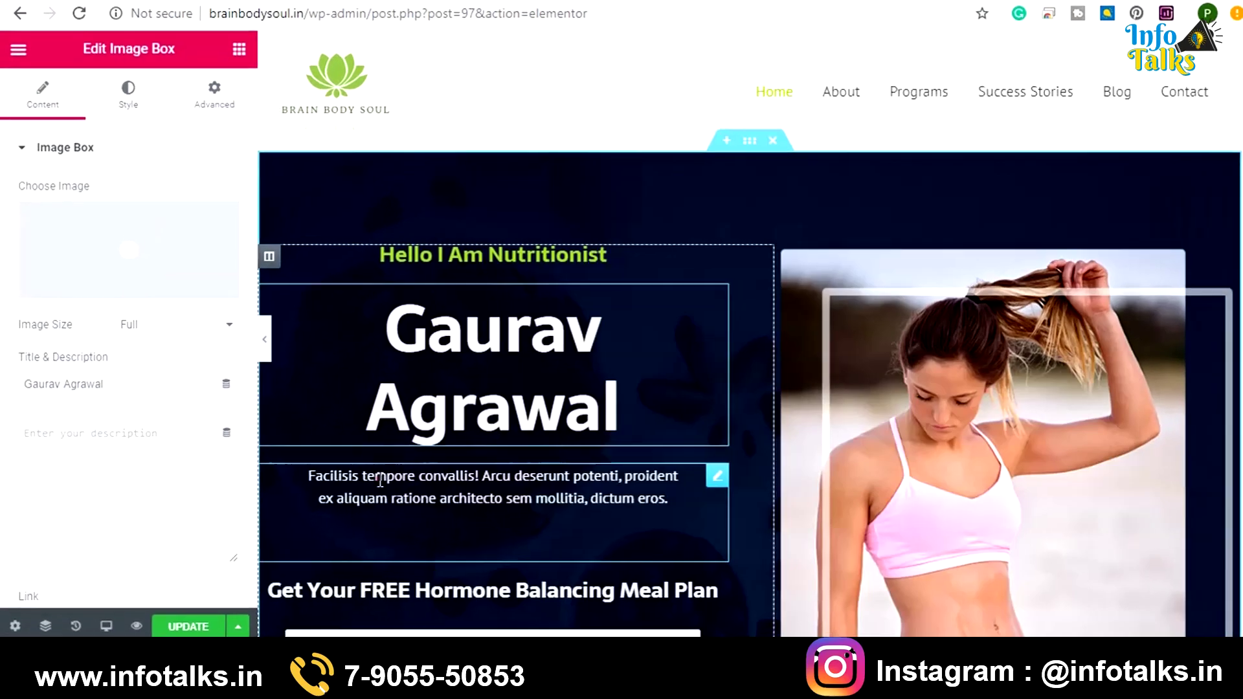
Paste the personalised diet plan description over the placeholder paragraph and check the preview
triple_click(377, 480)
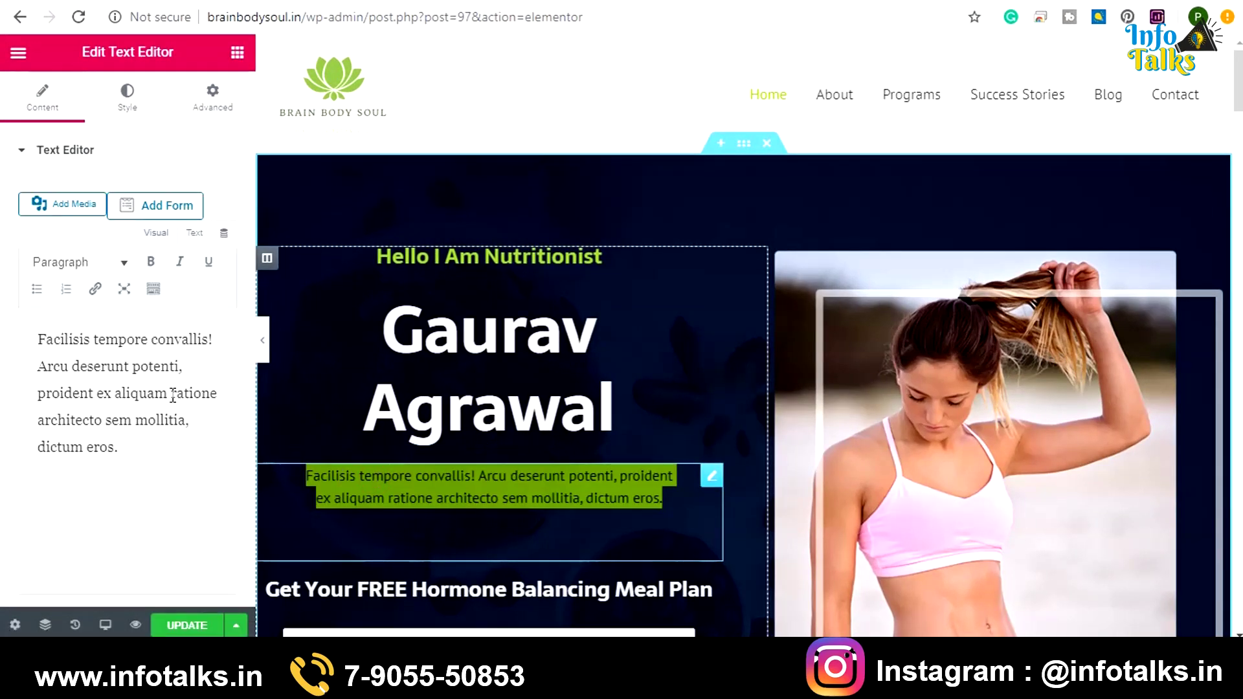
left_click_drag(133, 438, 42, 331)
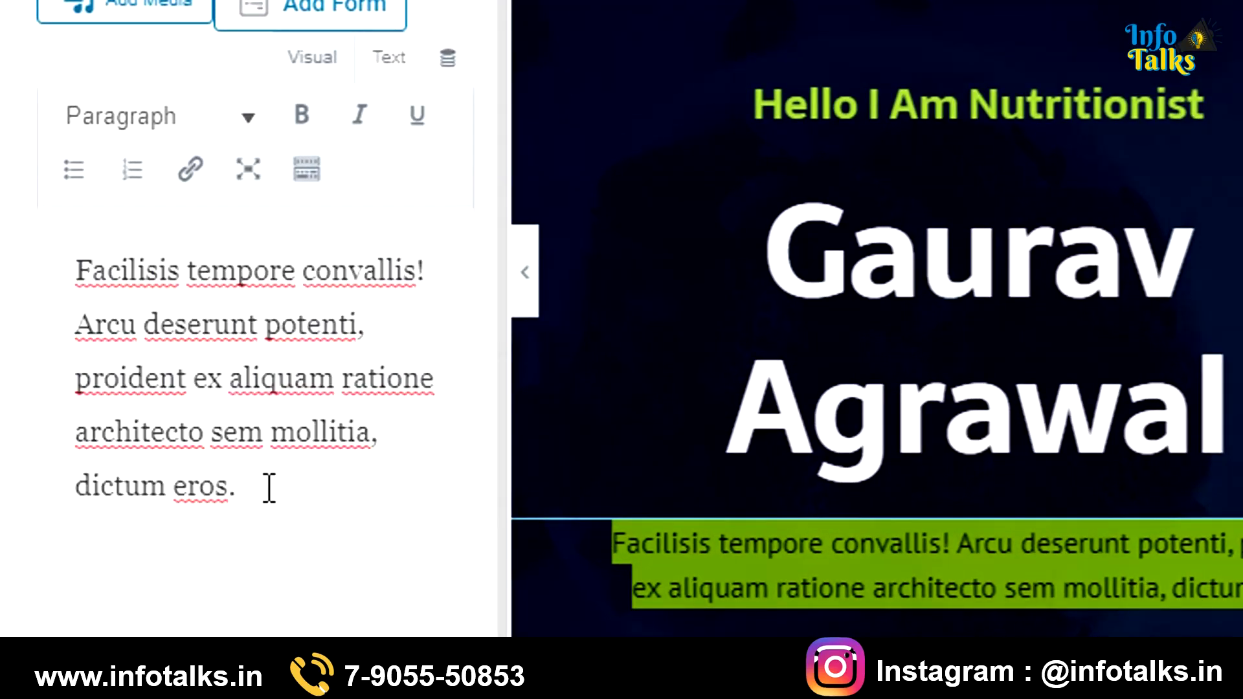
type("I will advise you diet plan according to your customized needs and will help you  achieve your health goals via dietary and lifestyle changes.")
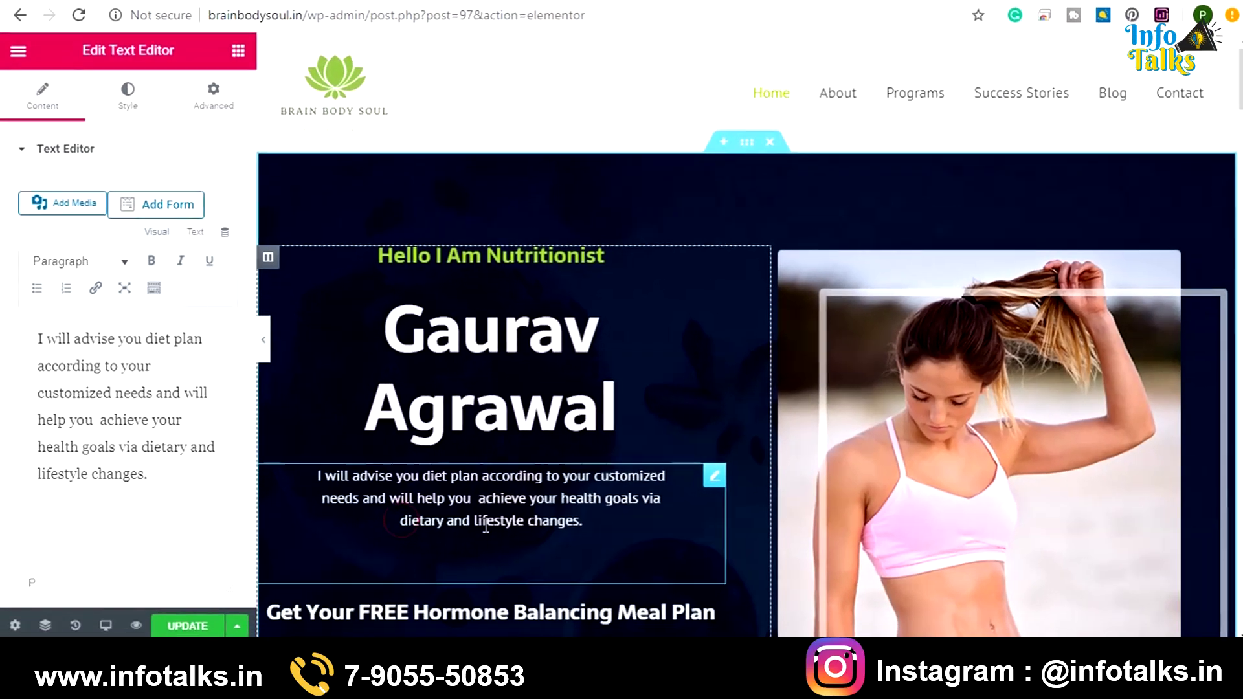
scroll(487, 482, "down", 5)
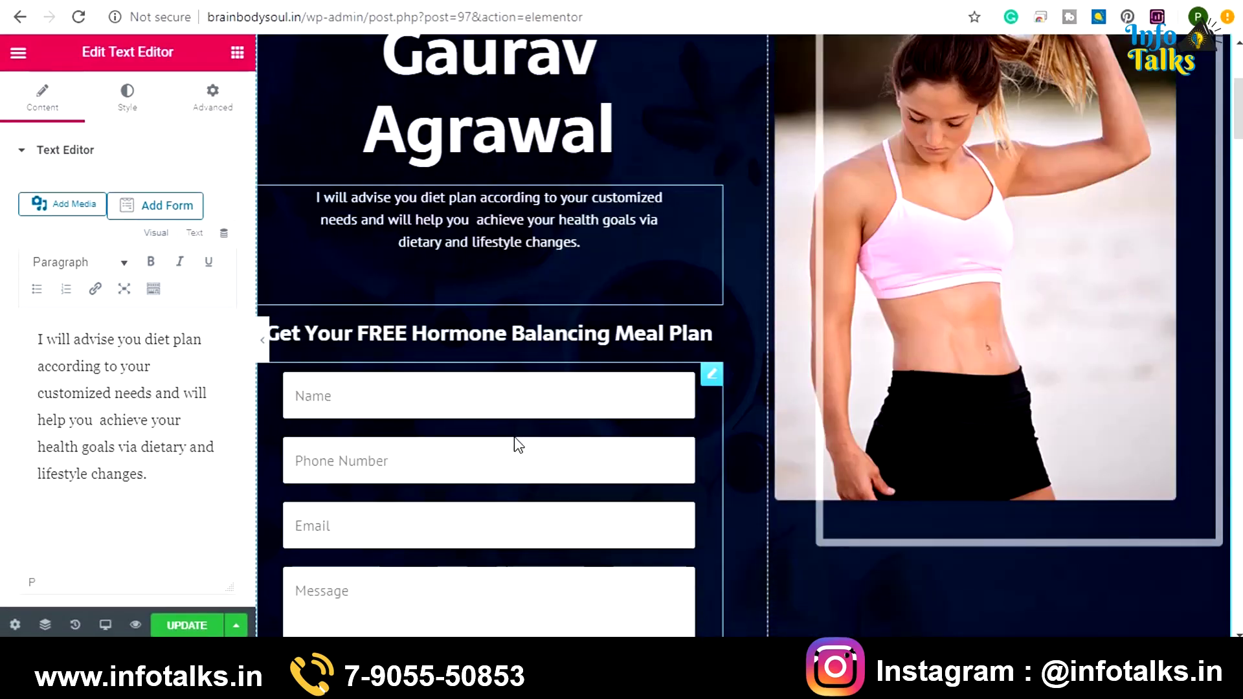
scroll(486, 508, "down", 4)
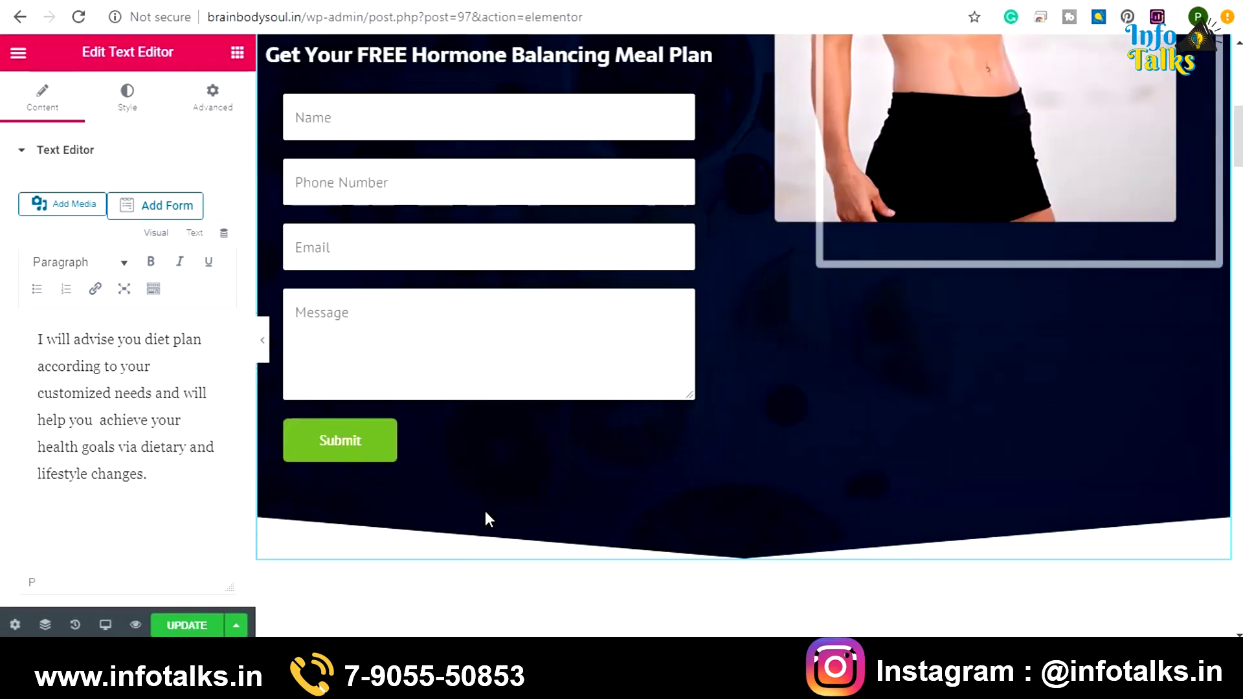
scroll(486, 508, "up", 4)
scroll(496, 508, "up", 5)
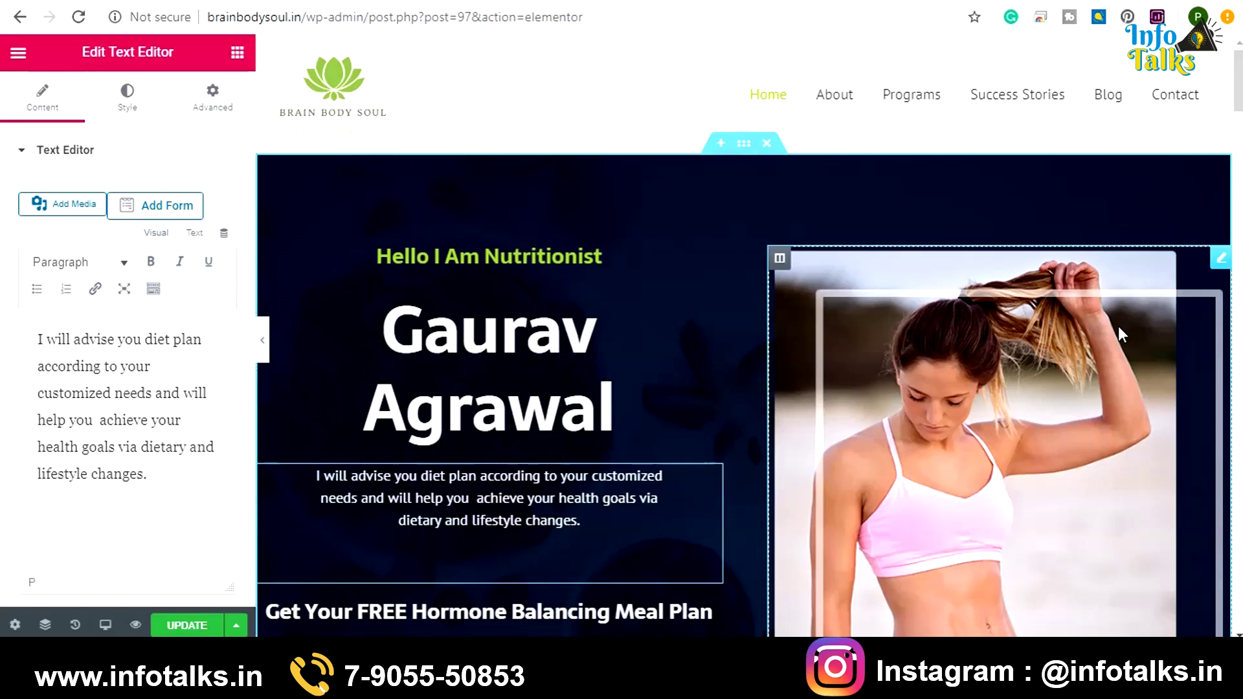
Replace the hero photo with the uploaded ben-FINAL-846x1024.jpg image
left_click(1220, 261)
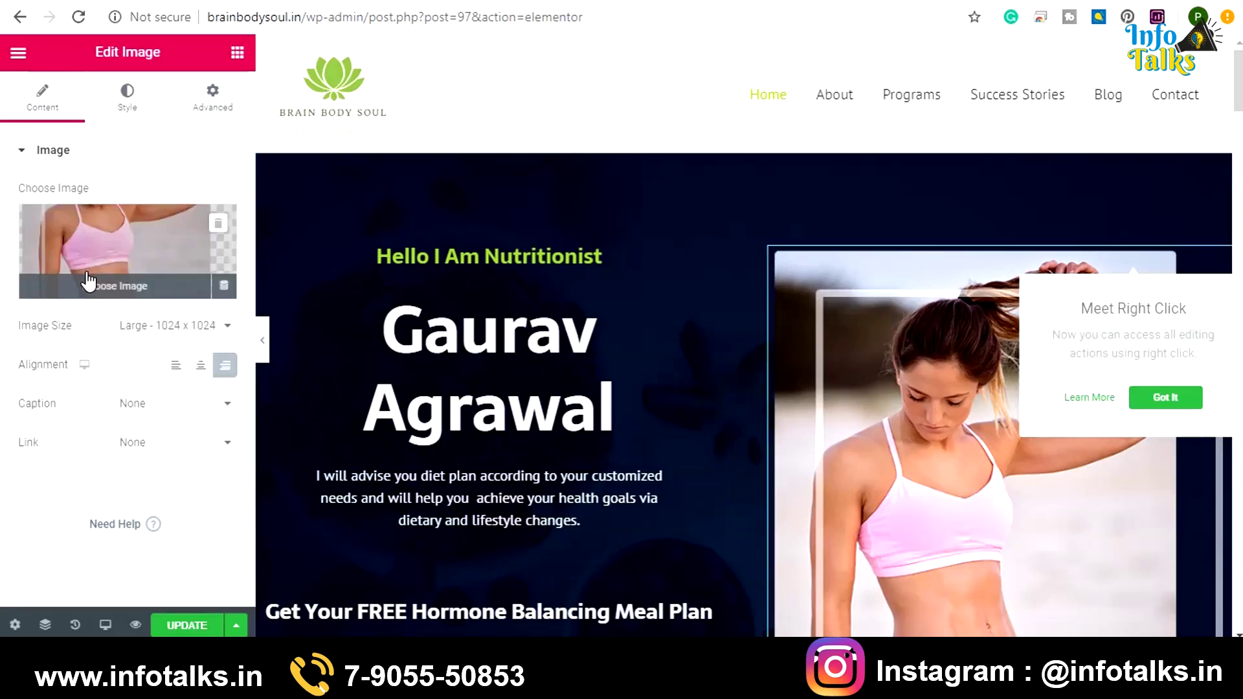
left_click(123, 297)
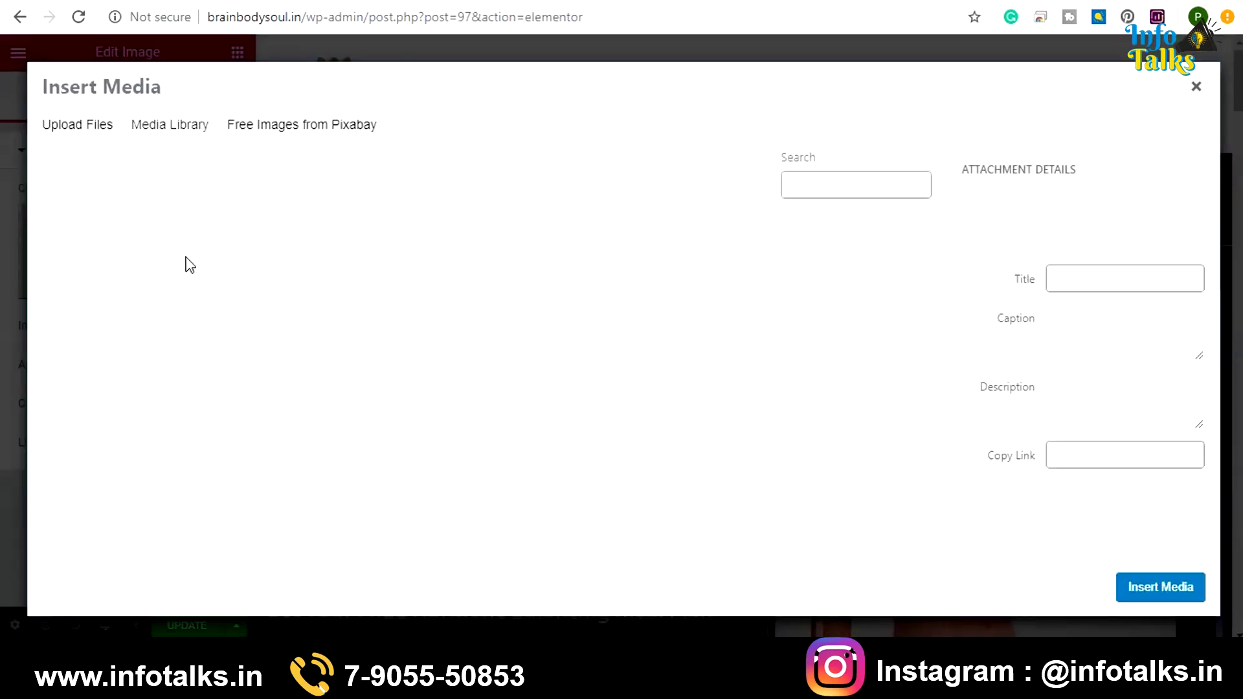
left_click(91, 138)
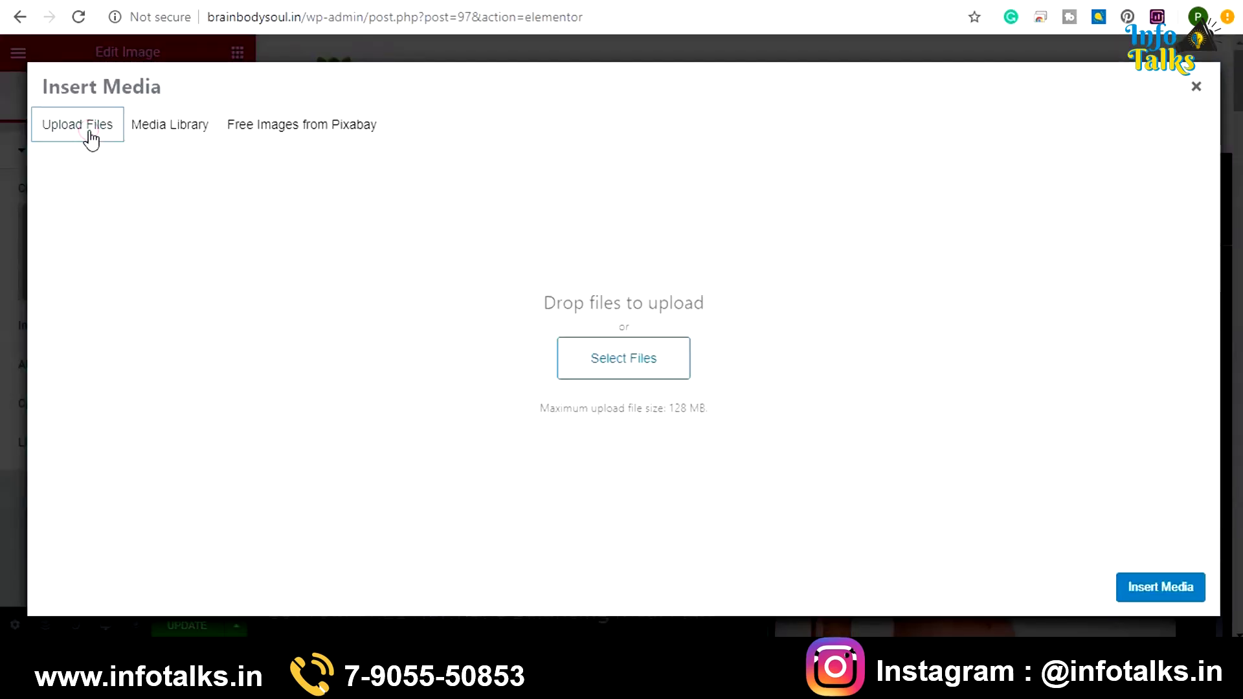
left_click(645, 361)
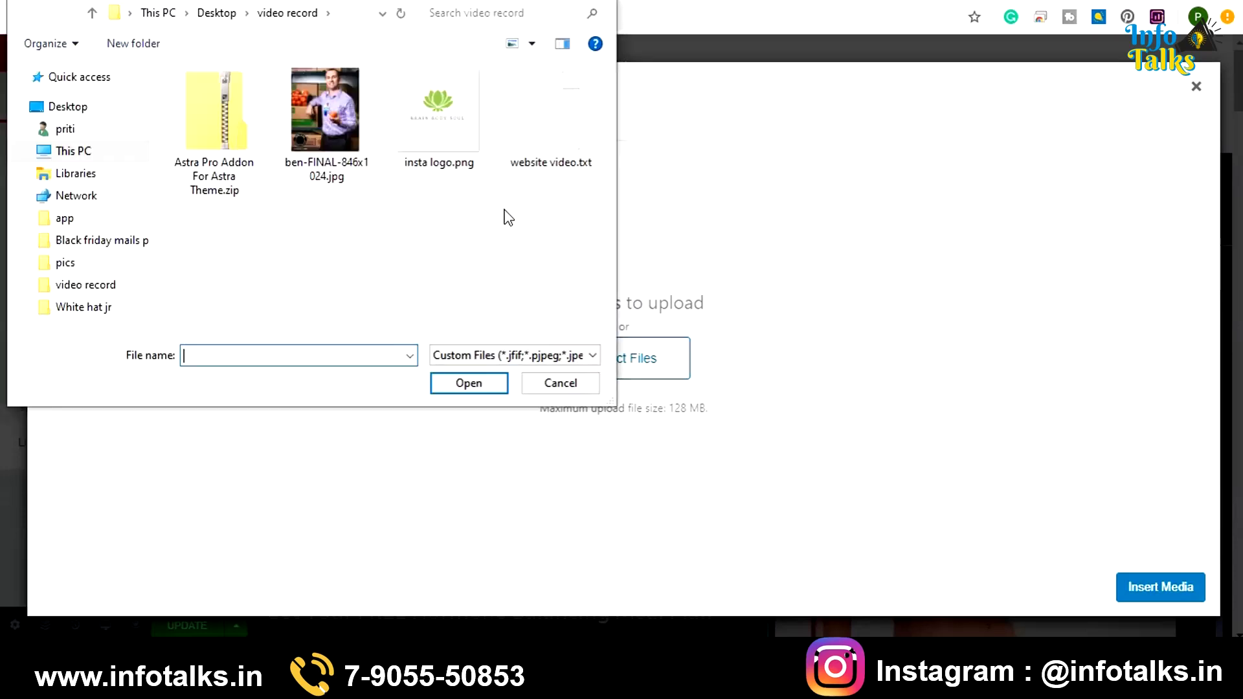
left_click(333, 135)
double_click(332, 135)
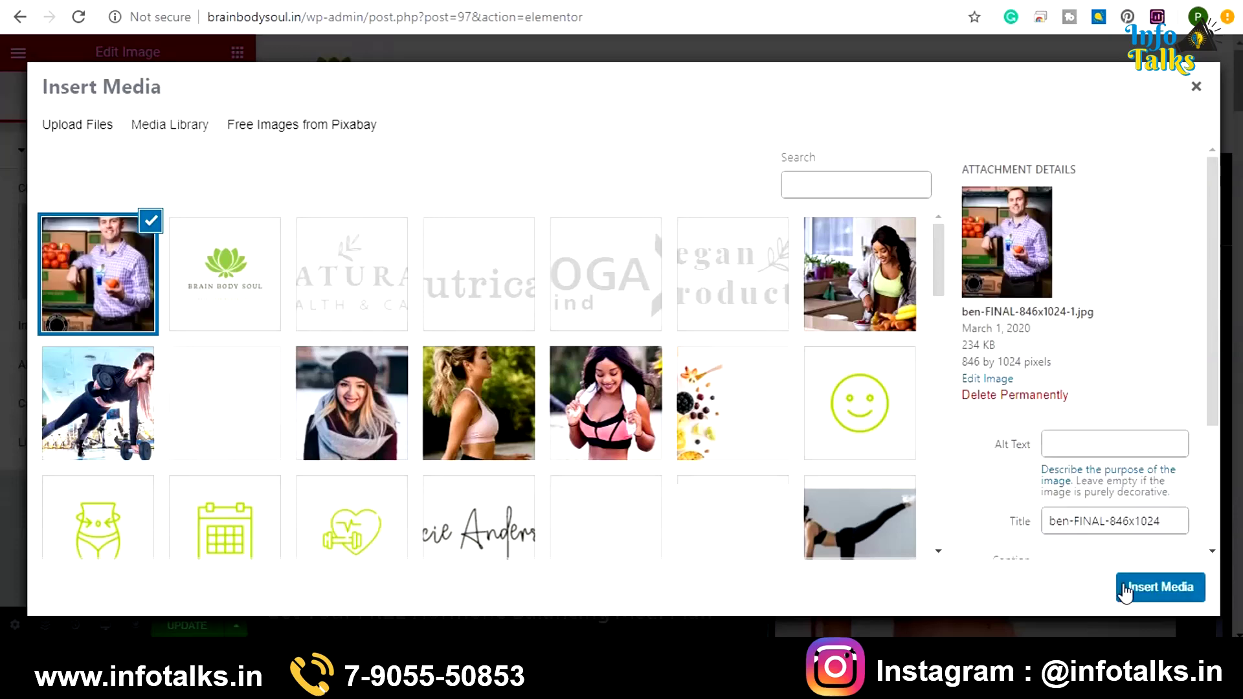
left_click(1131, 586)
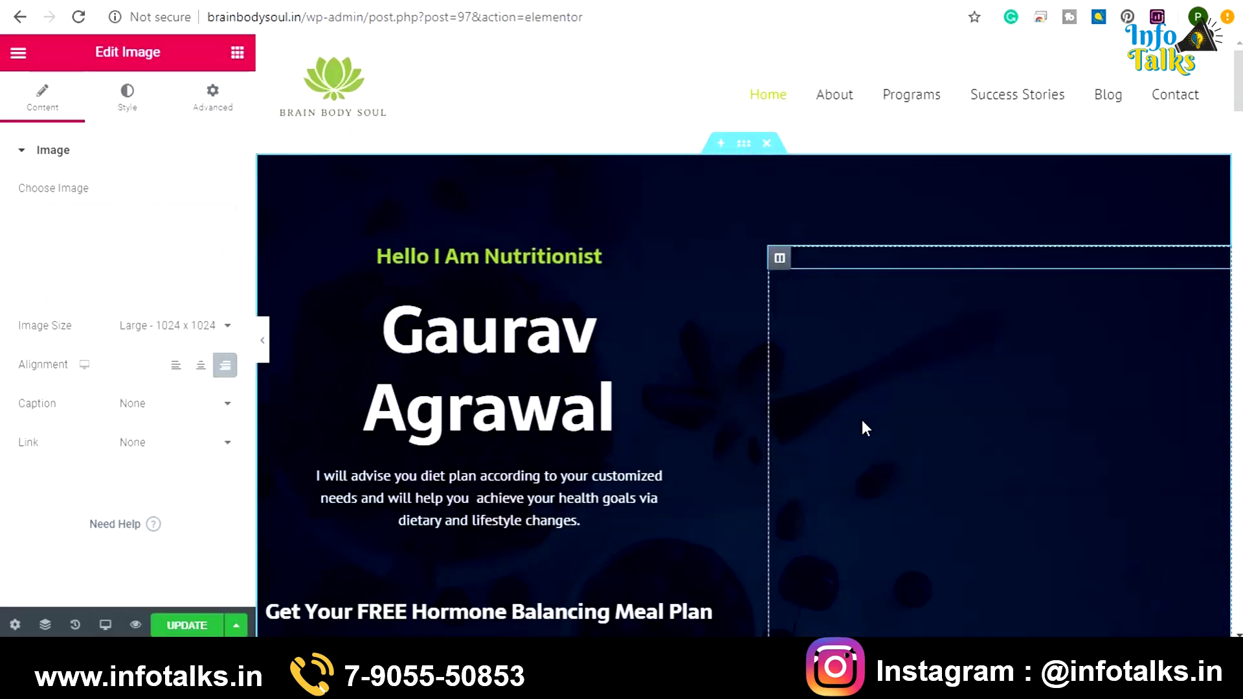
Save the Home page changes with UPDATE
scroll(698, 250, "down", 5)
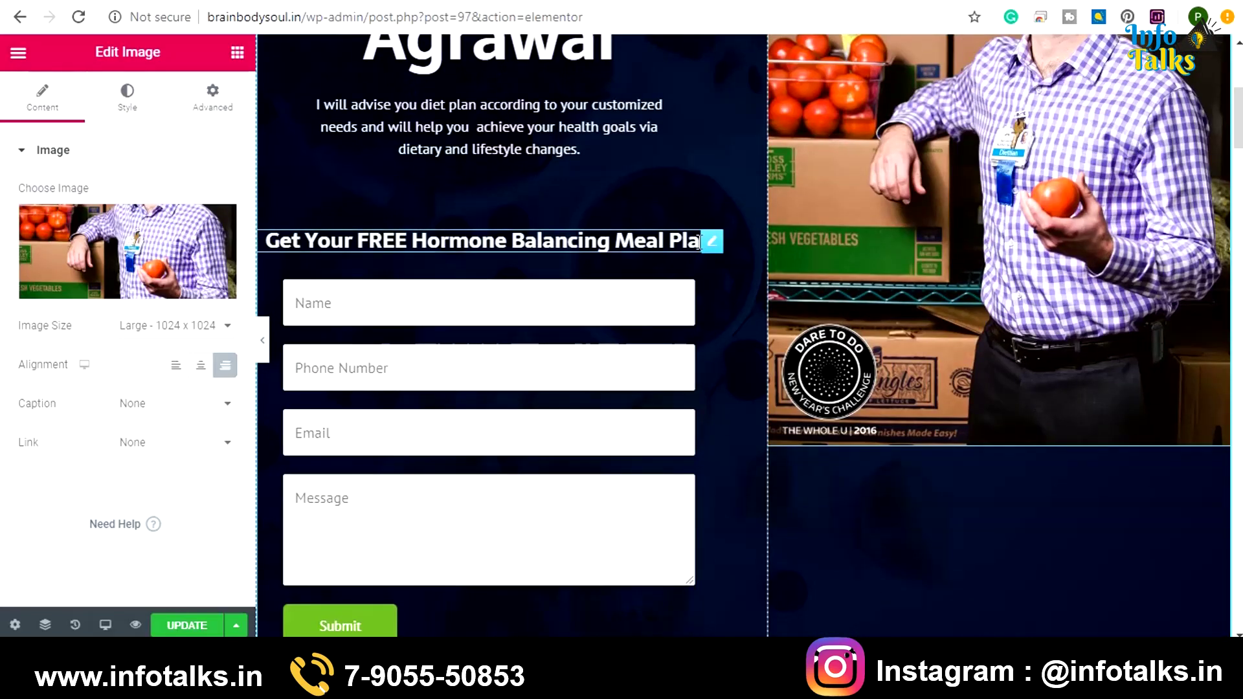
scroll(700, 243, "up", 5)
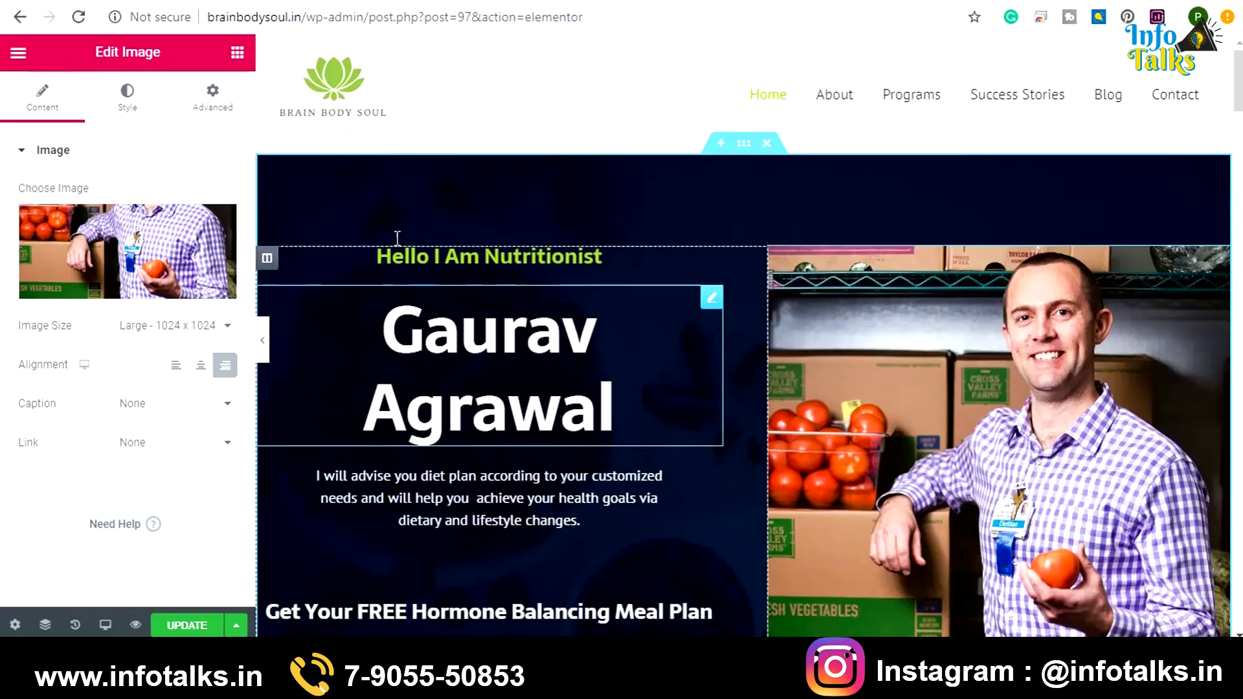
left_click(178, 626)
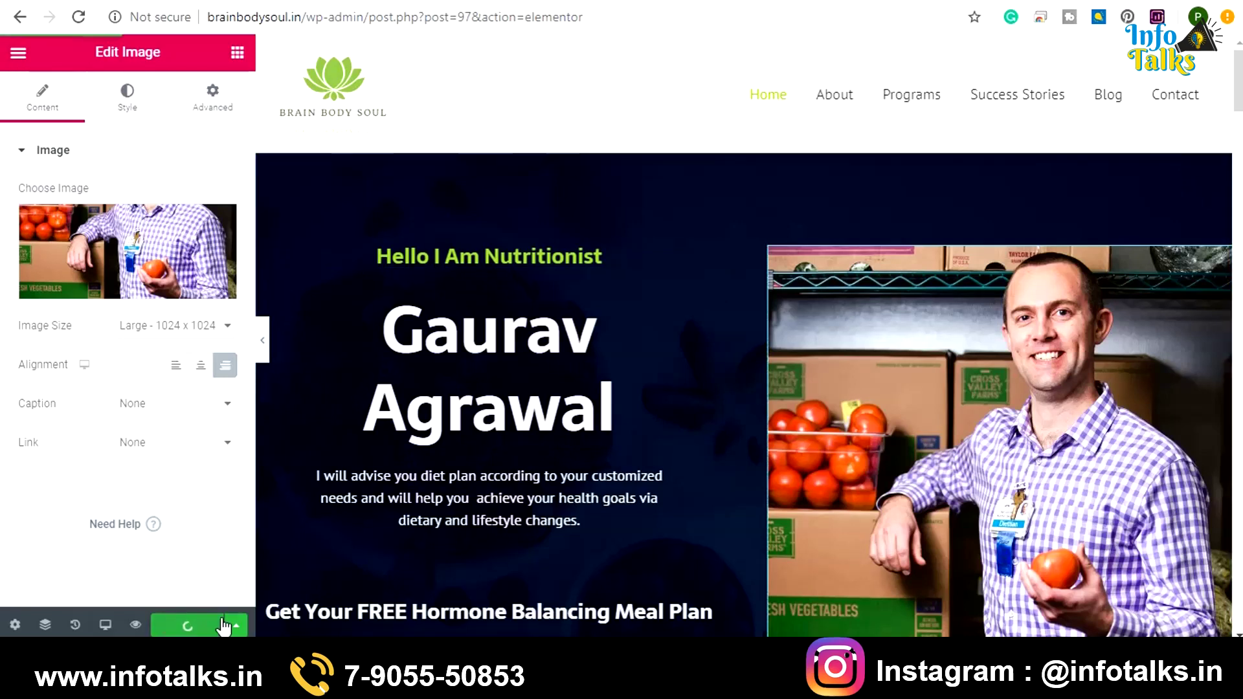
left_click(18, 52)
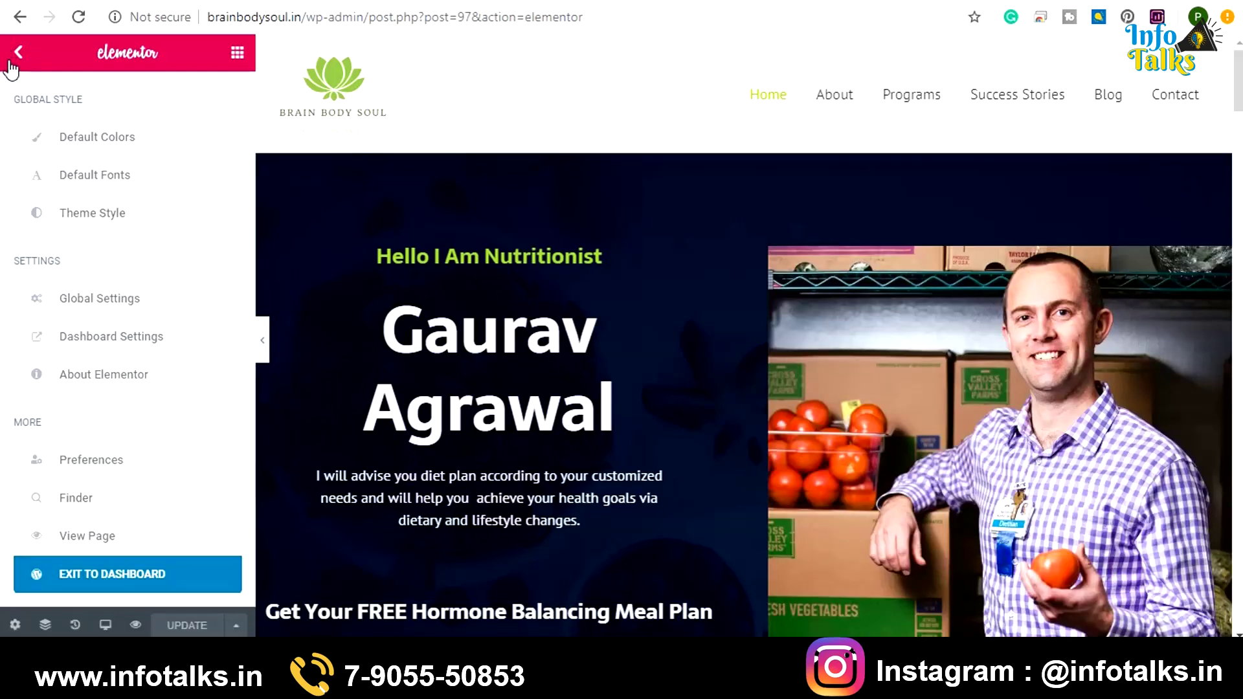
Exit to the dashboard, open the Header Footer Builder list, and select the Footer shortcode [hfe_template id='800']
left_click(83, 575)
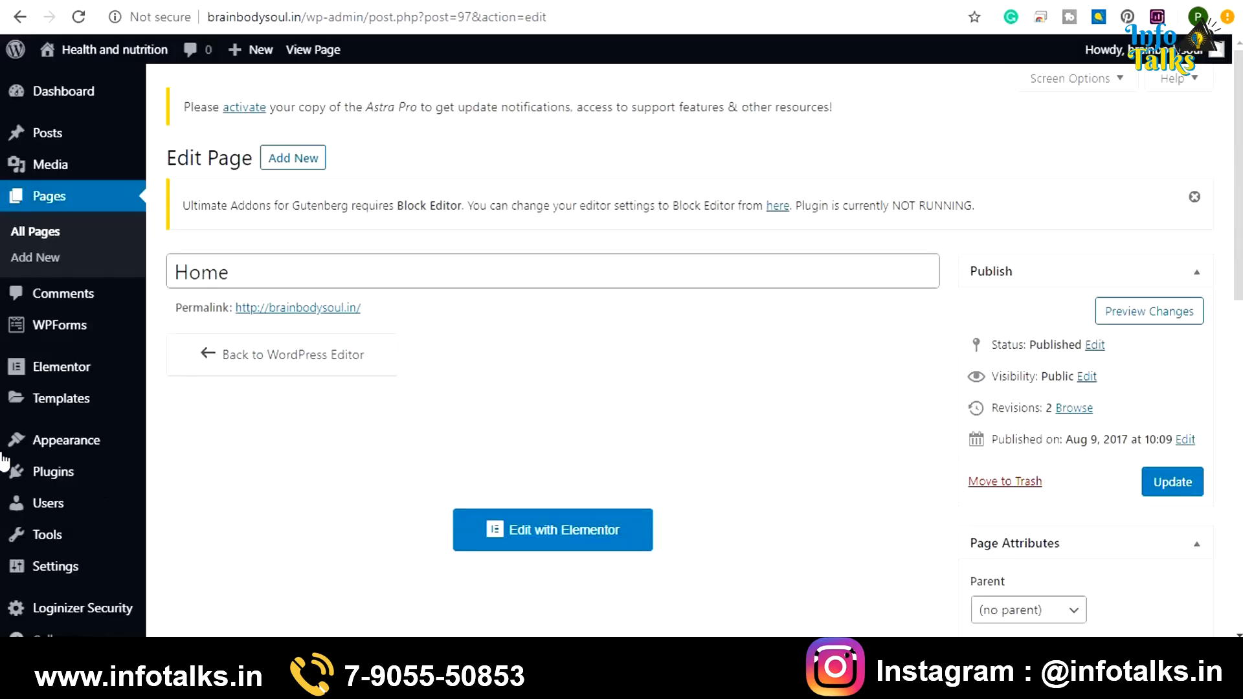
mouse_move(3, 459)
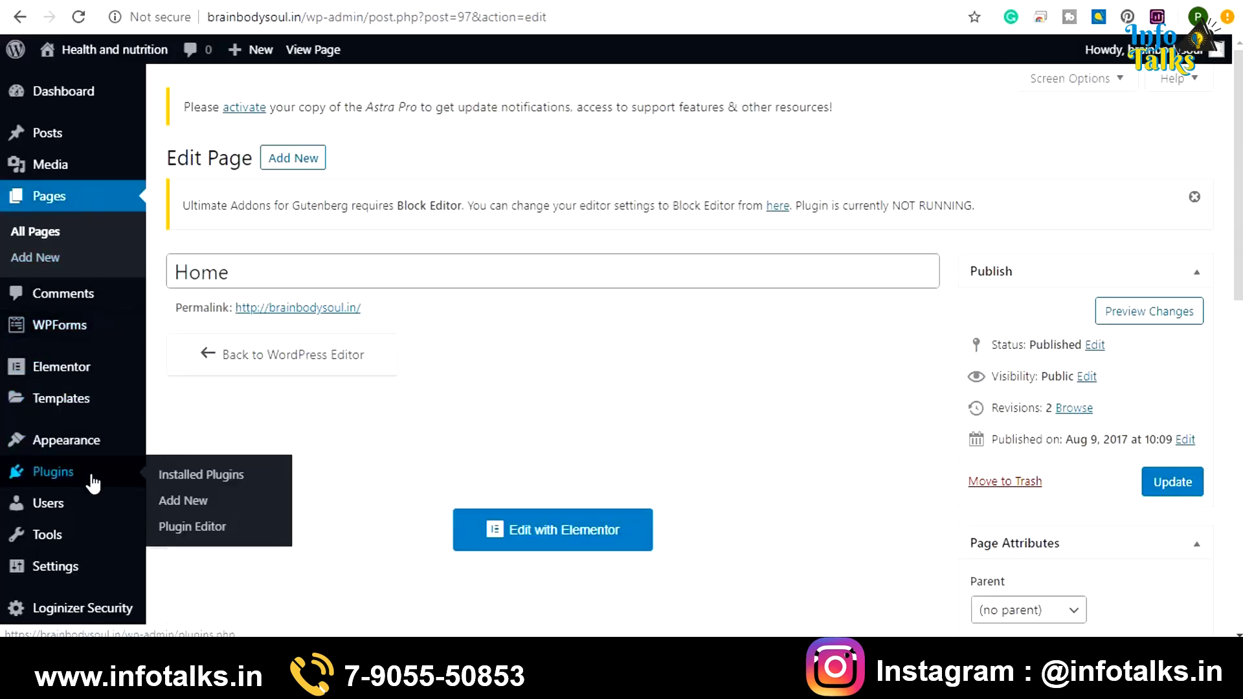
mouse_move(93, 450)
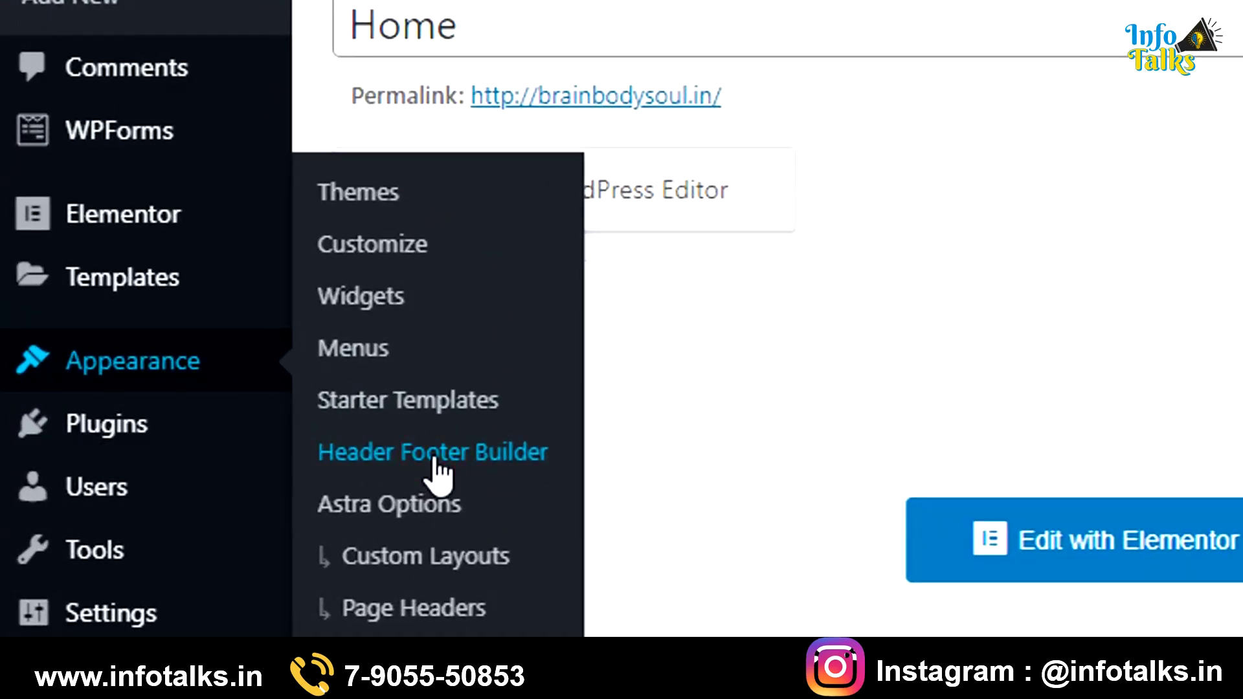
left_click(433, 456)
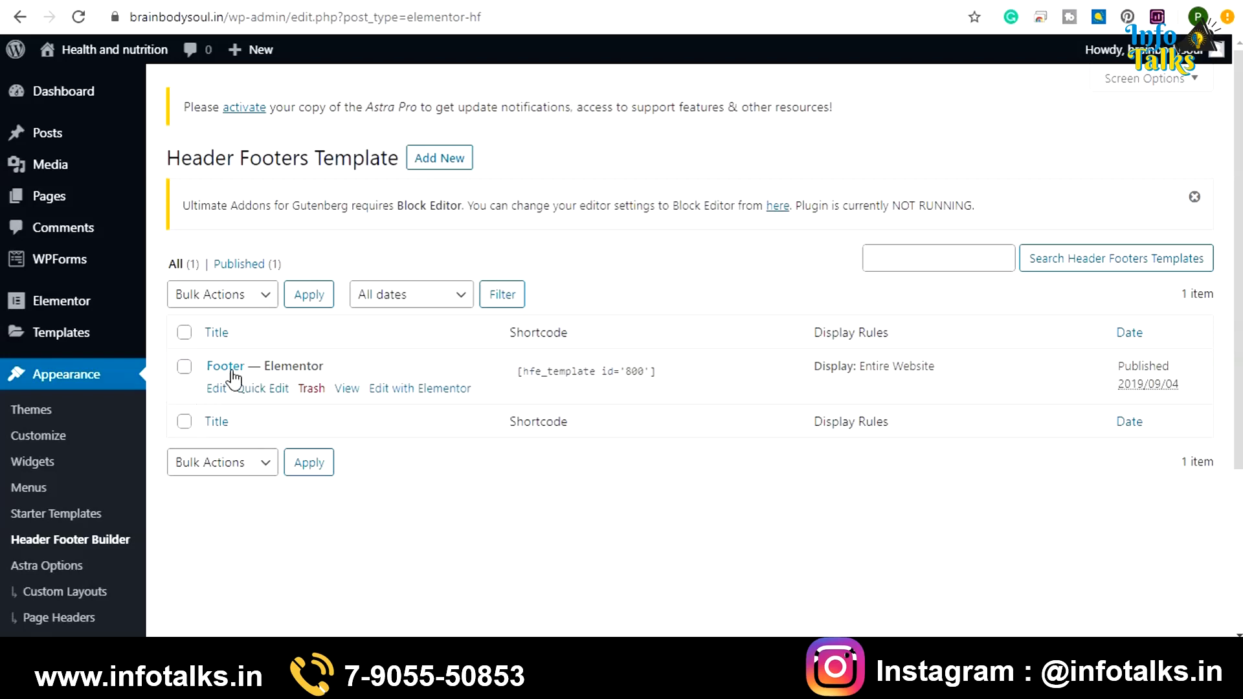
left_click(518, 378)
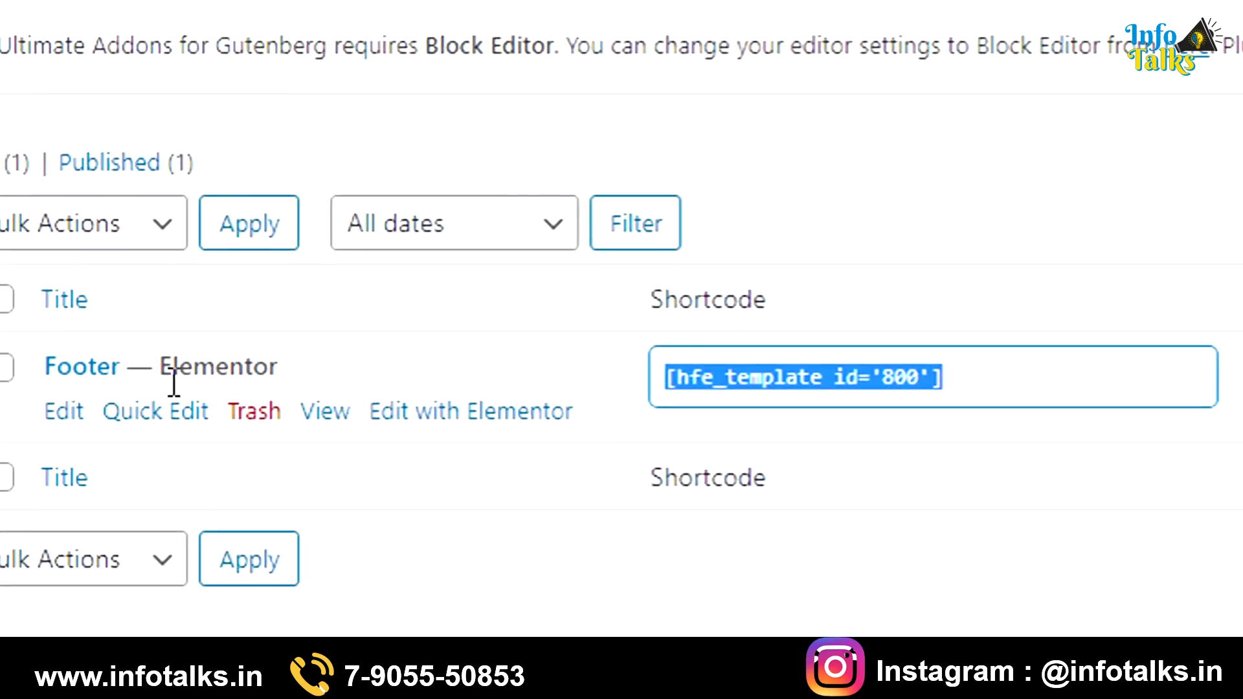
Open the Footer template in Elementor and replace the placeholder email address
left_click(424, 433)
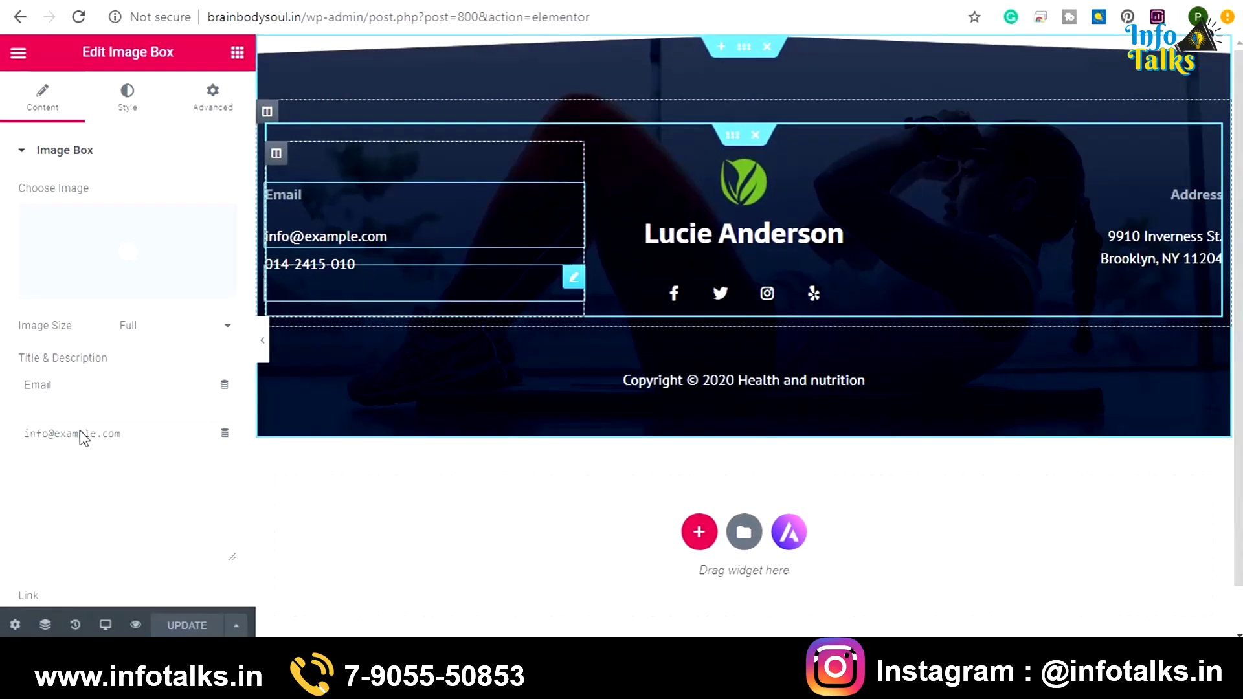
left_click_drag(155, 443, 3, 429)
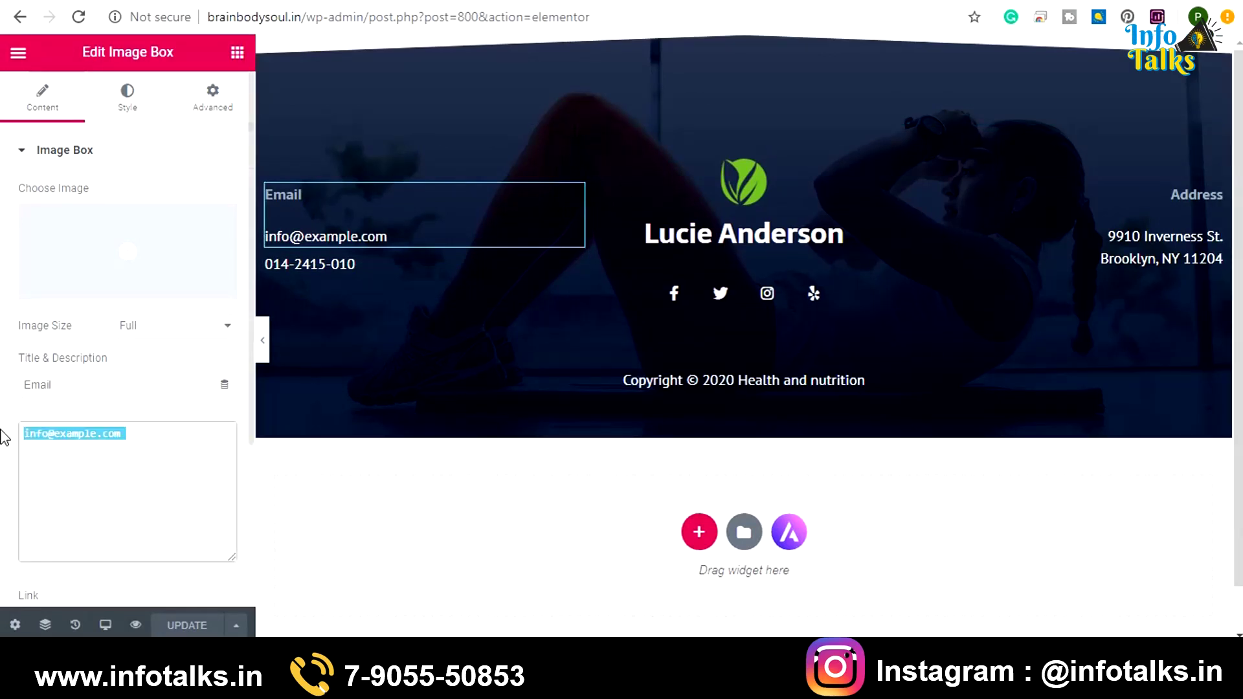
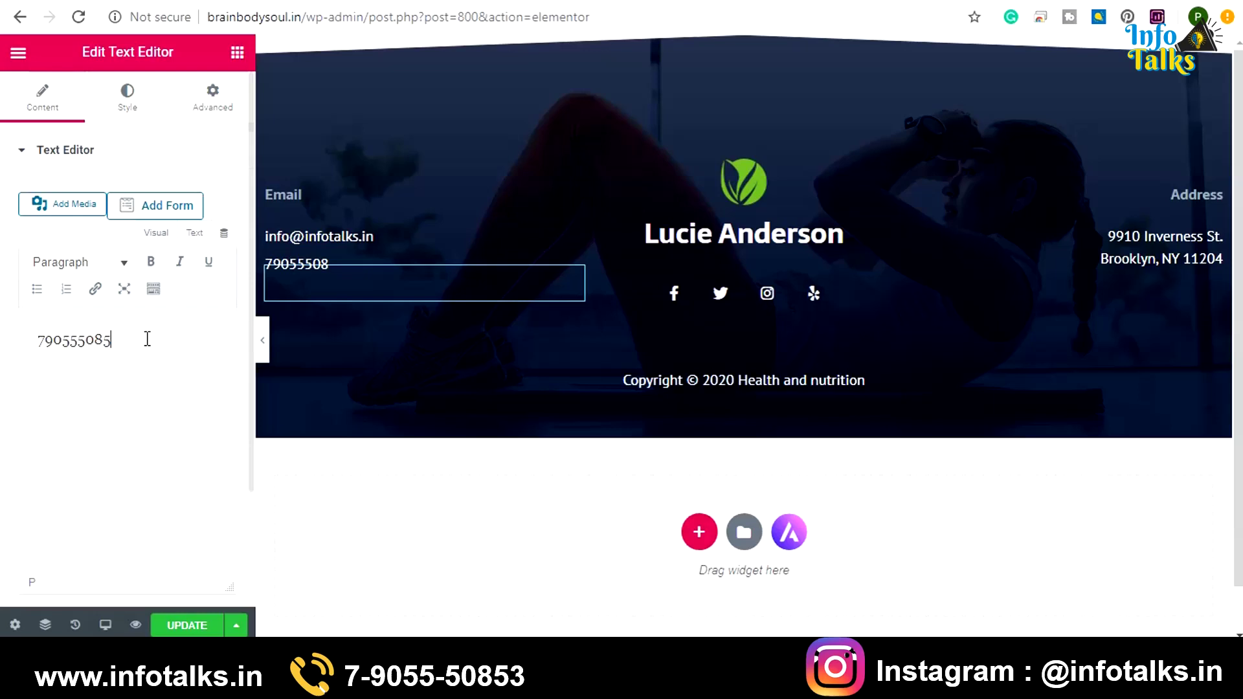
Replace the footer's name title with the nutritionist's name
left_click(882, 162)
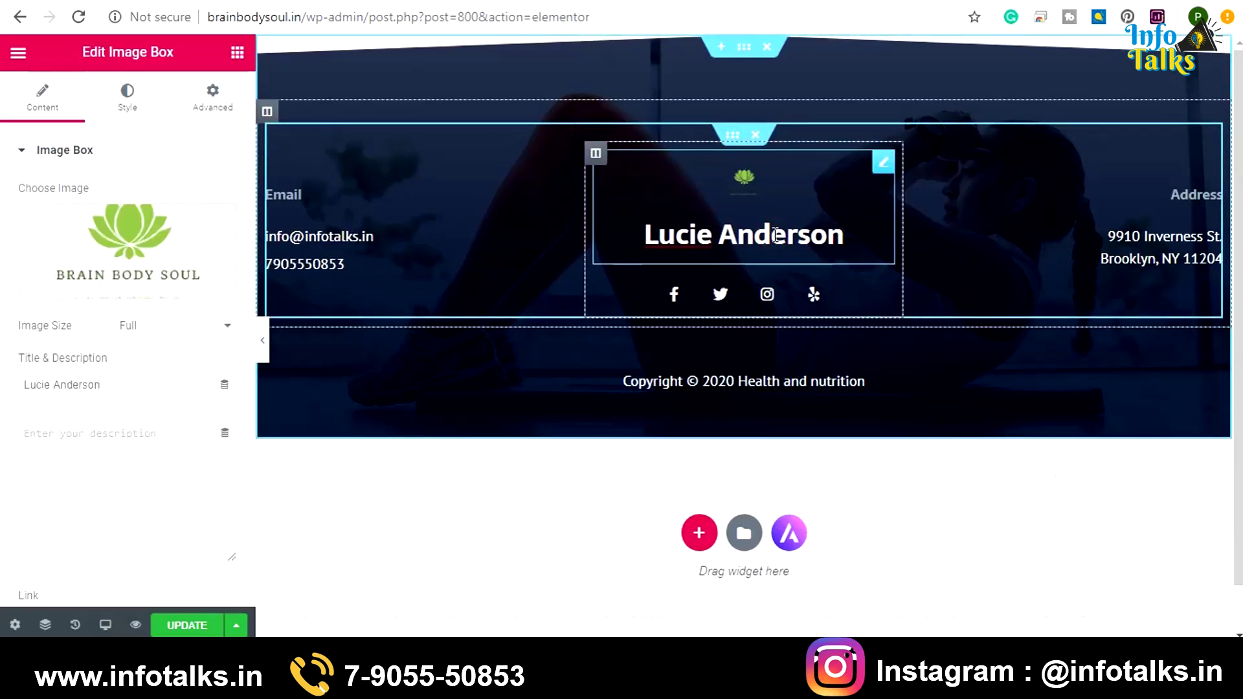
triple_click(118, 385)
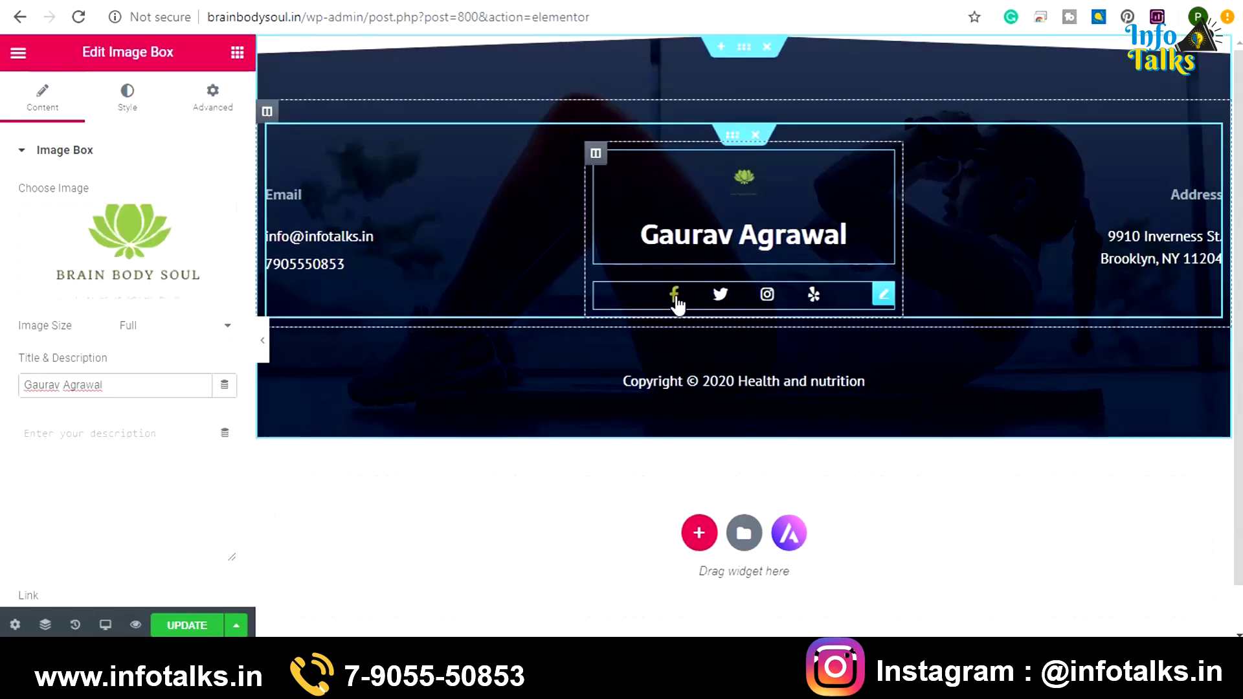
Edit the Facebook social icon's link and save the footer with UPDATE
left_click(882, 296)
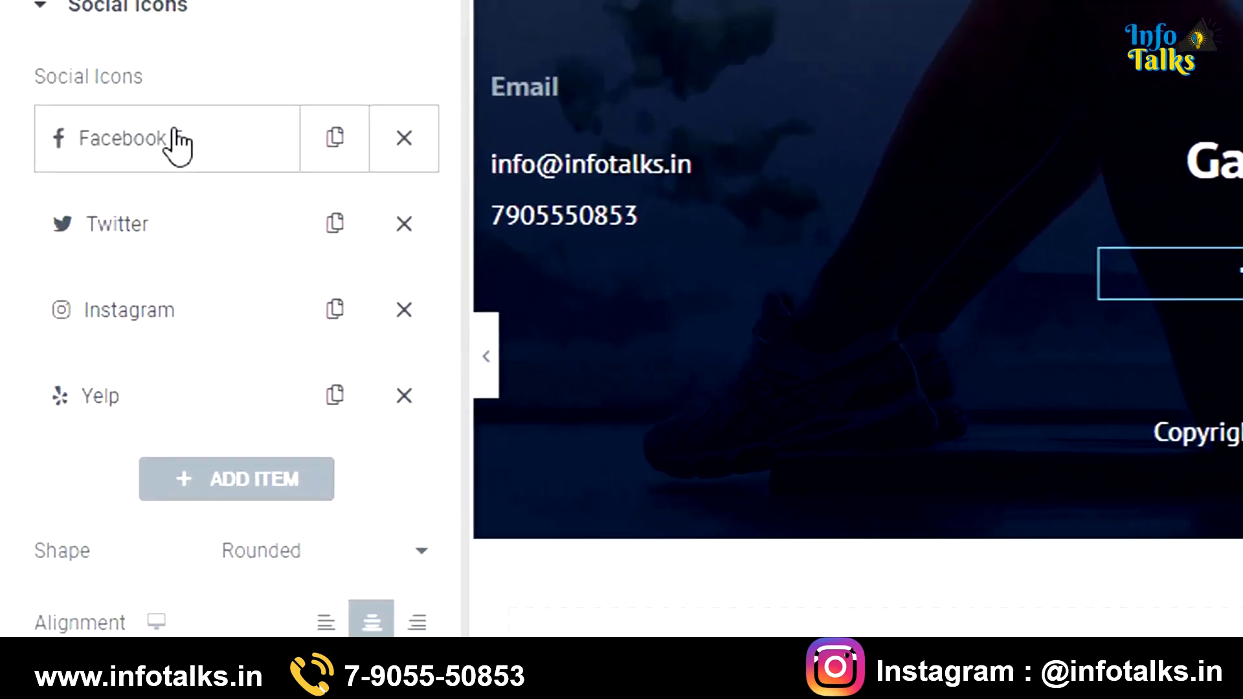
left_click(89, 222)
left_click(221, 494)
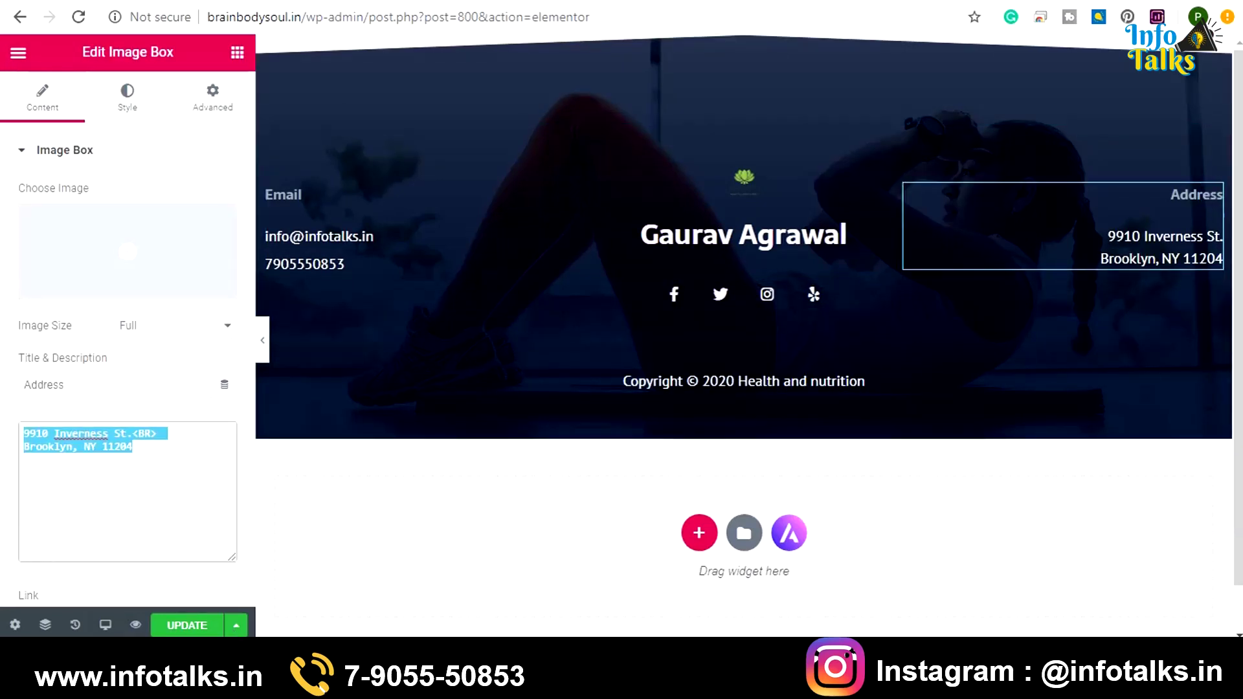
left_click(187, 625)
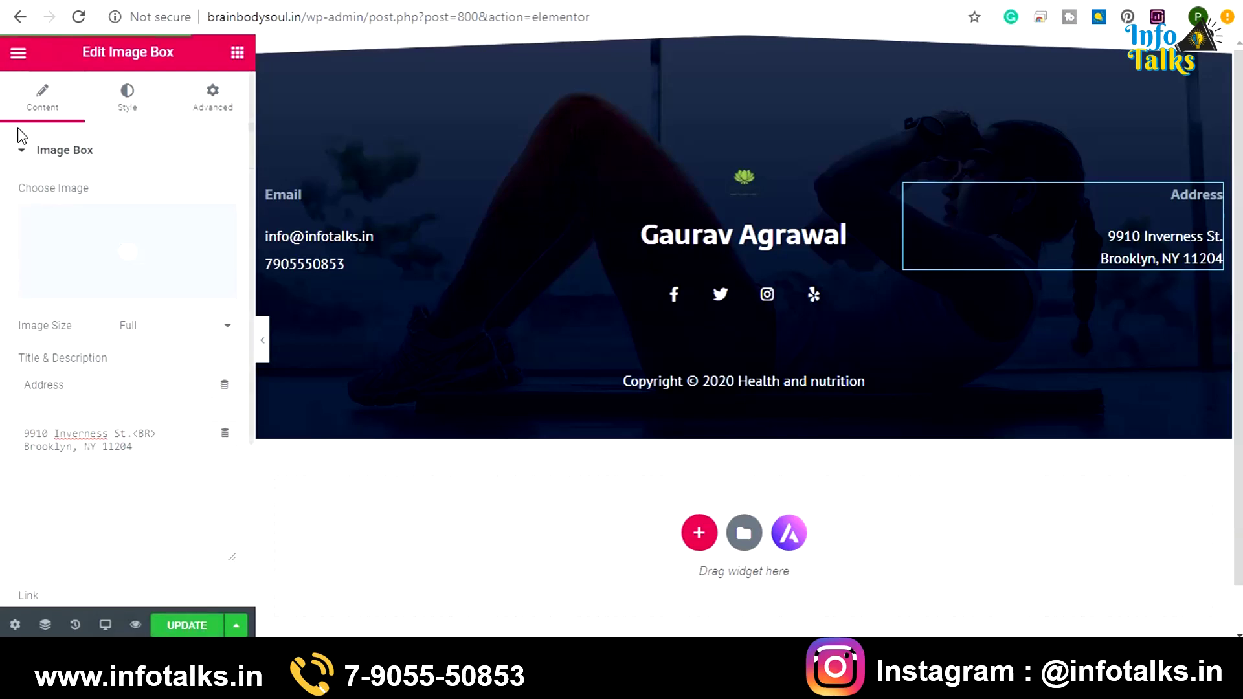
left_click(18, 52)
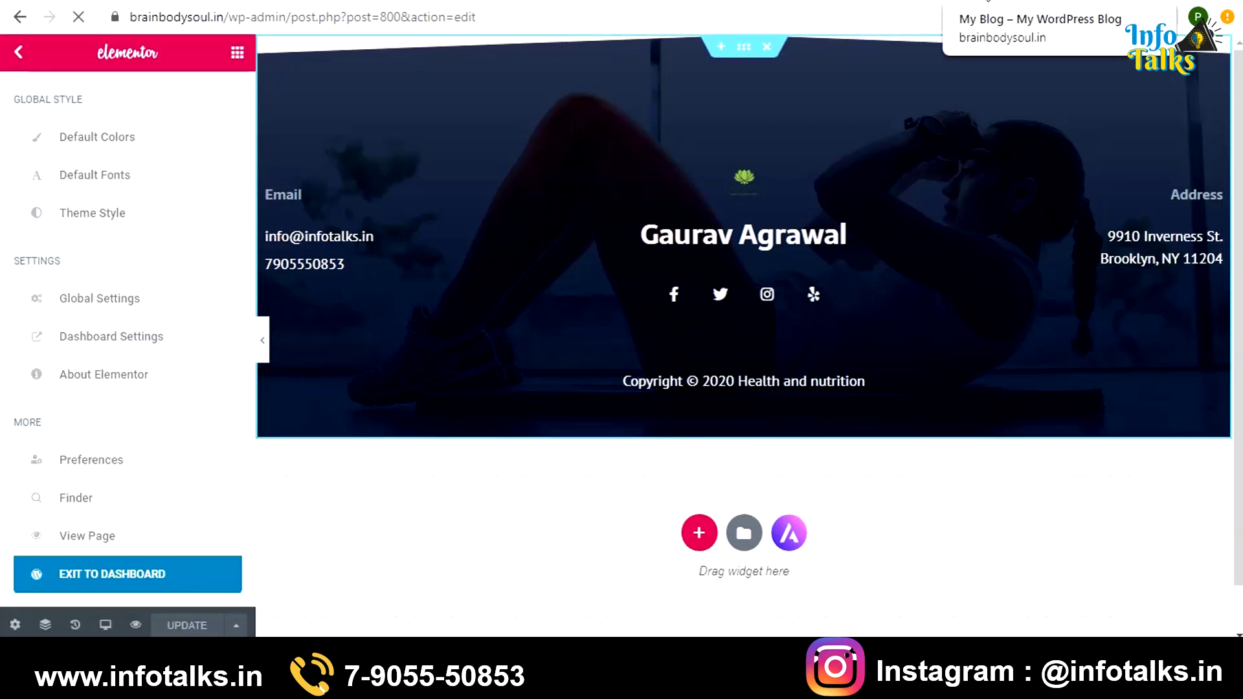
Check the updated footer name, email, phone and address on the live brainbodysoul.in home page
left_click(998, 2)
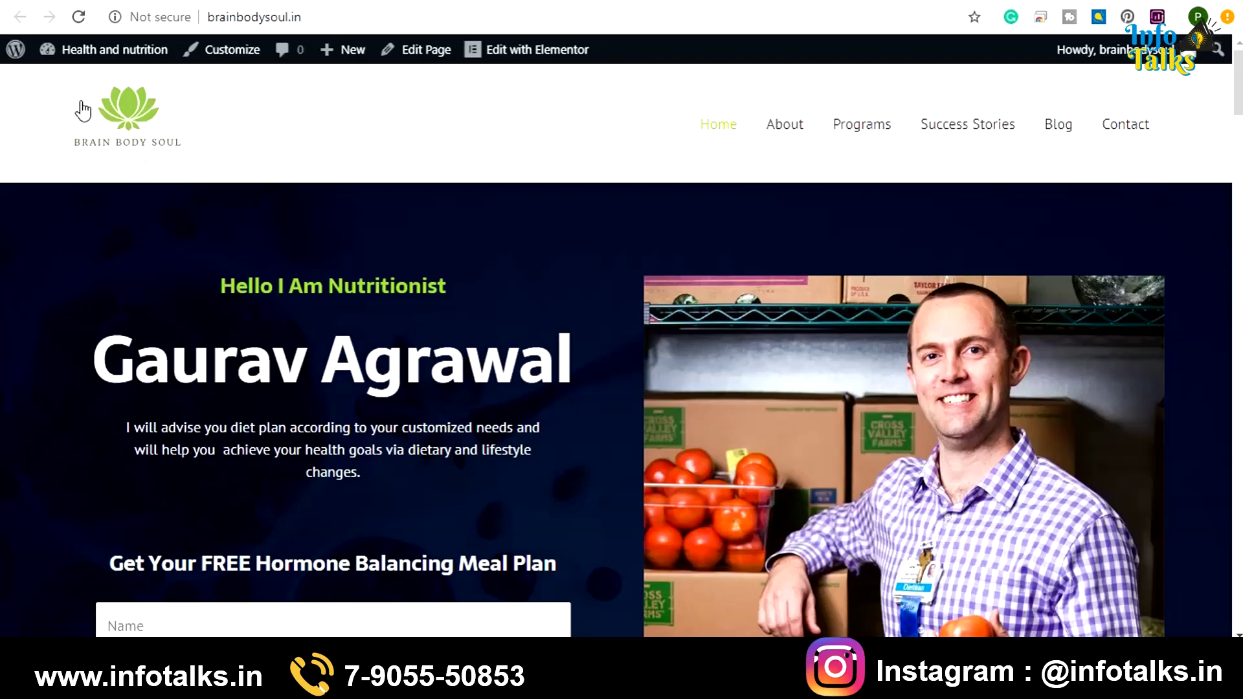
scroll(309, 421, "down", 2)
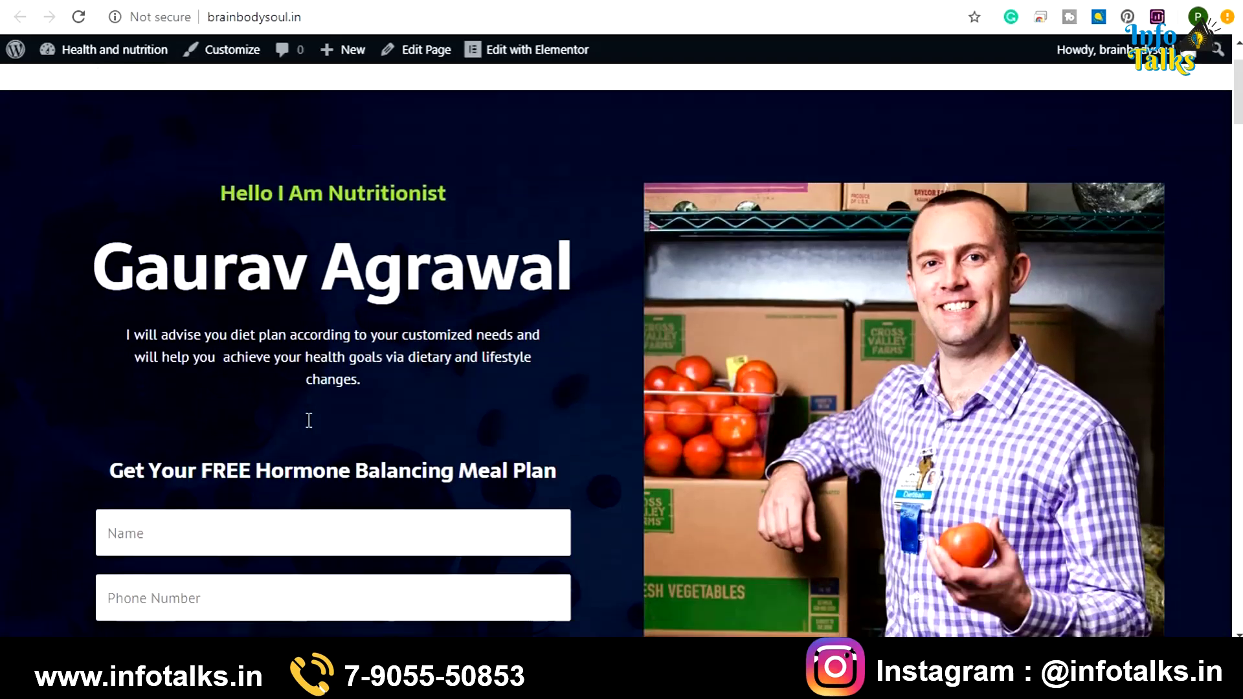
scroll(309, 421, "down", 10)
scroll(309, 421, "down", 20)
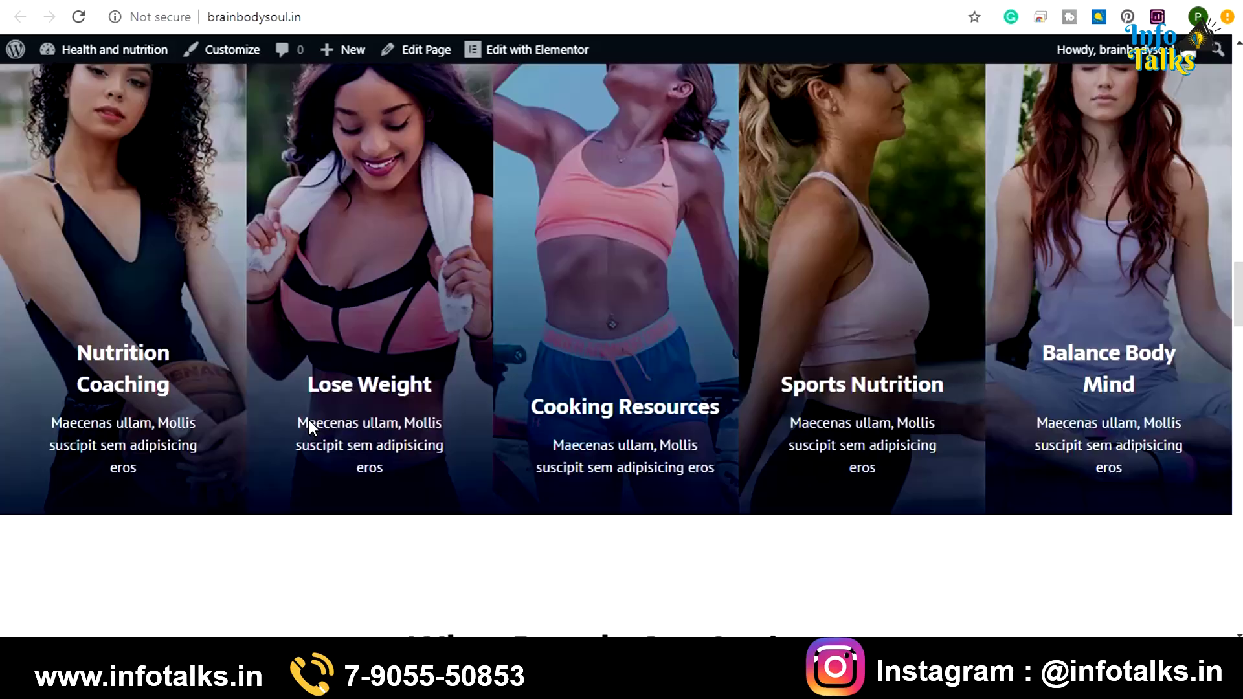
scroll(309, 429, "down", 2)
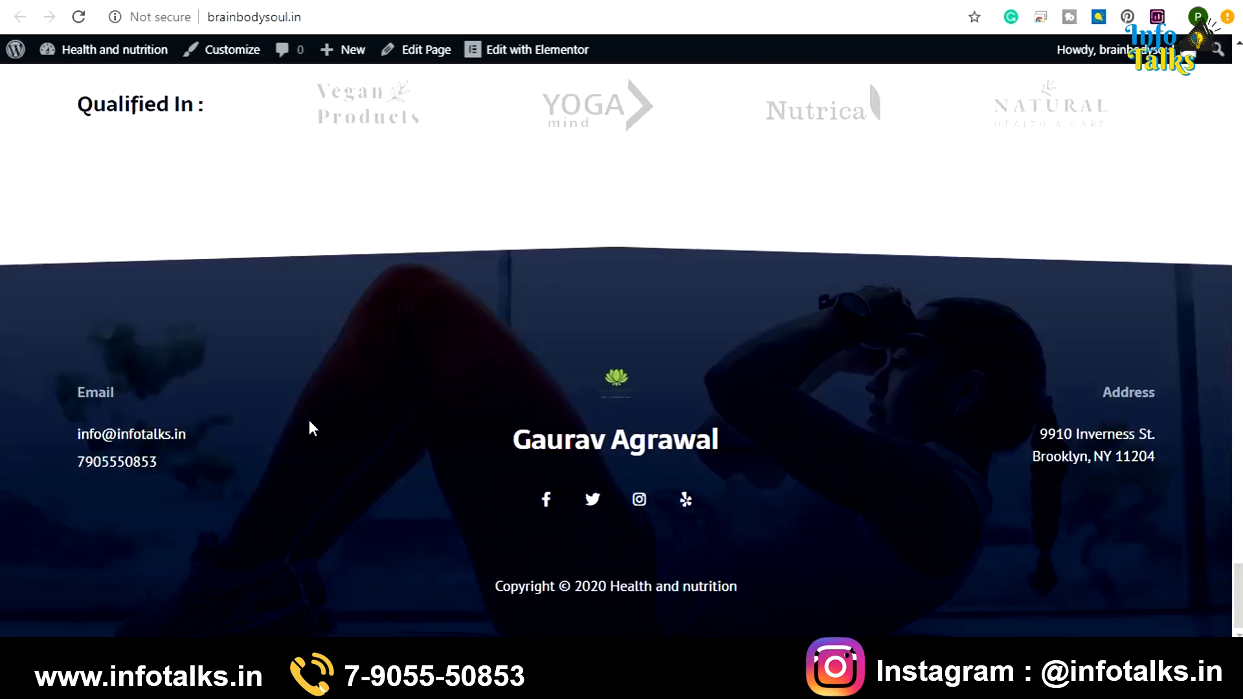
scroll(738, 421, "up", 14)
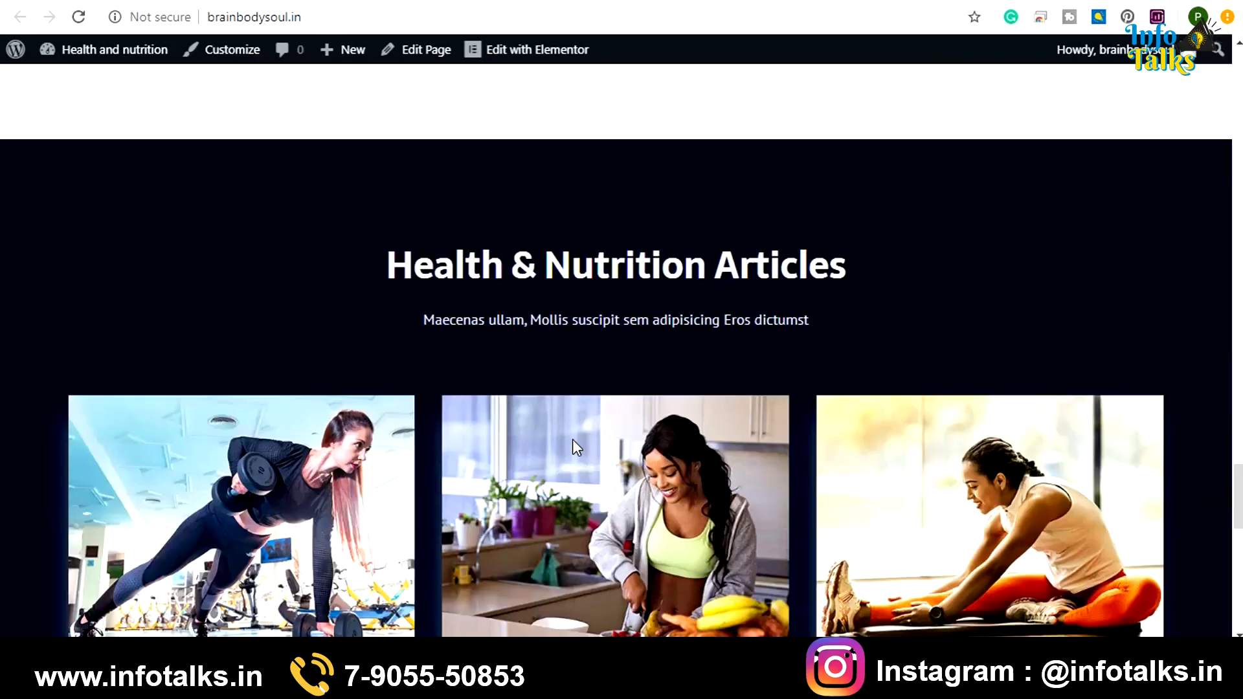
scroll(572, 439, "down", 4)
scroll(542, 453, "up", 10)
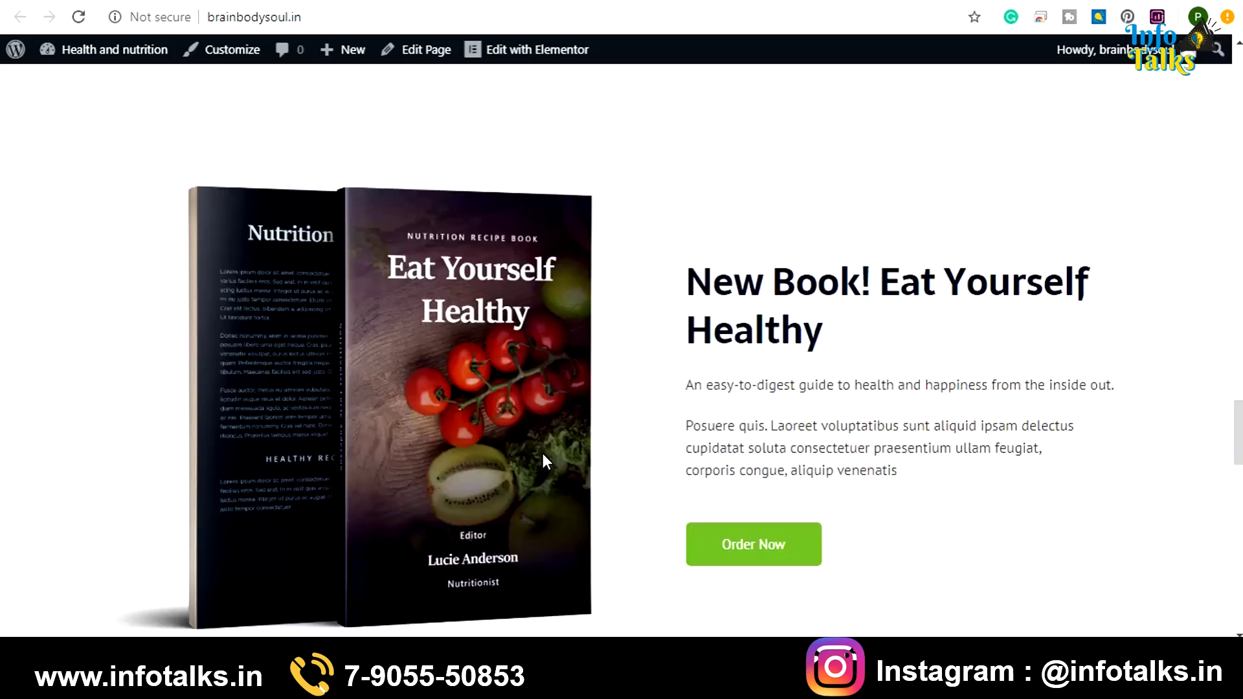
scroll(542, 453, "up", 12)
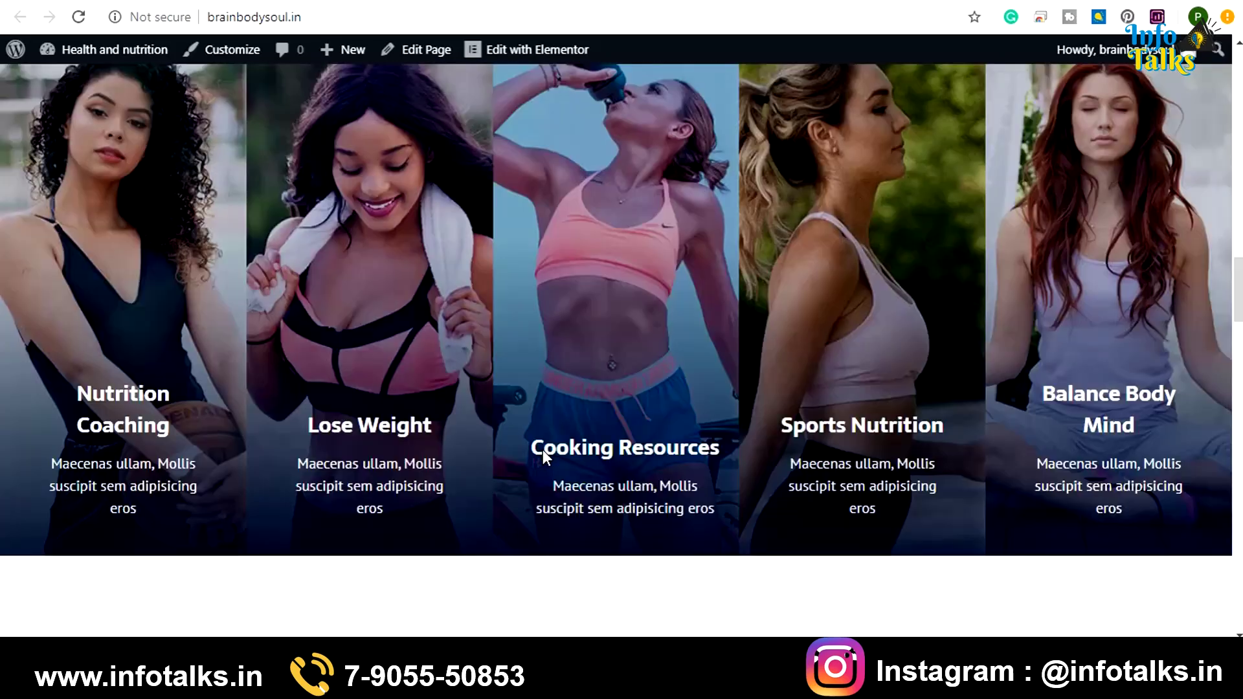
scroll(543, 450, "up", 15)
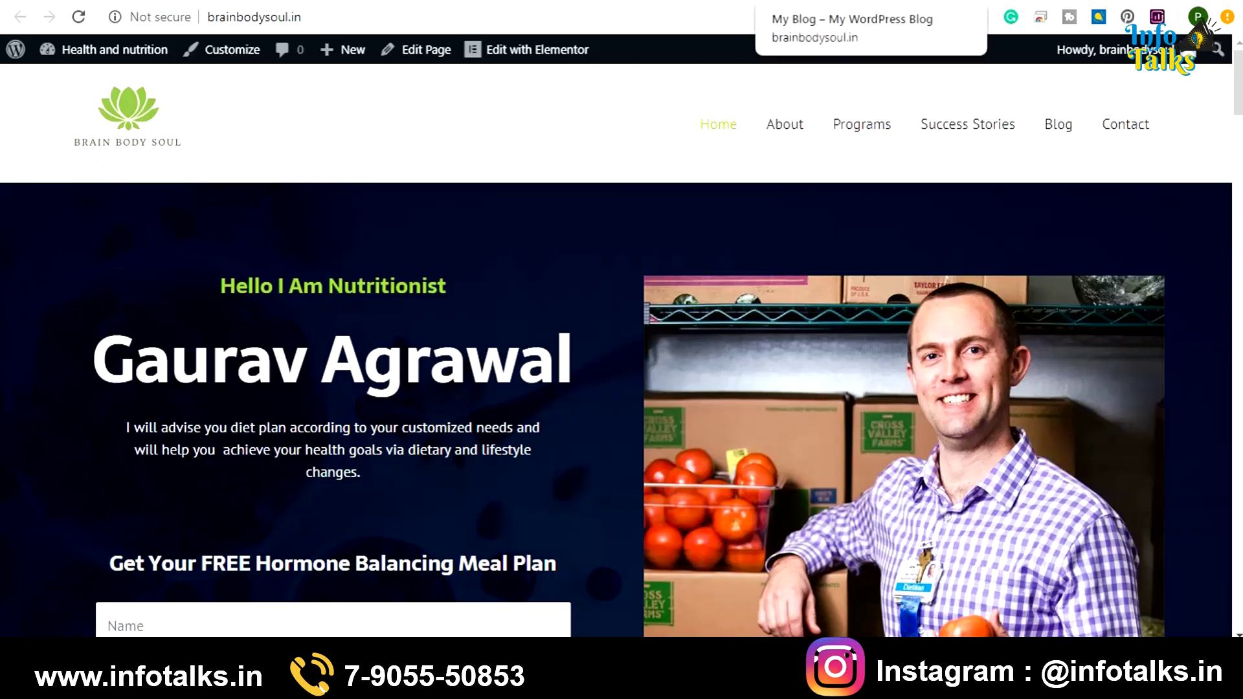
Load the footer template's edit page address in the other site tab
left_click(195, 17)
type("brainbodysoul.in/wp-admin/post.php?post=800&action=edit")
key("Return")
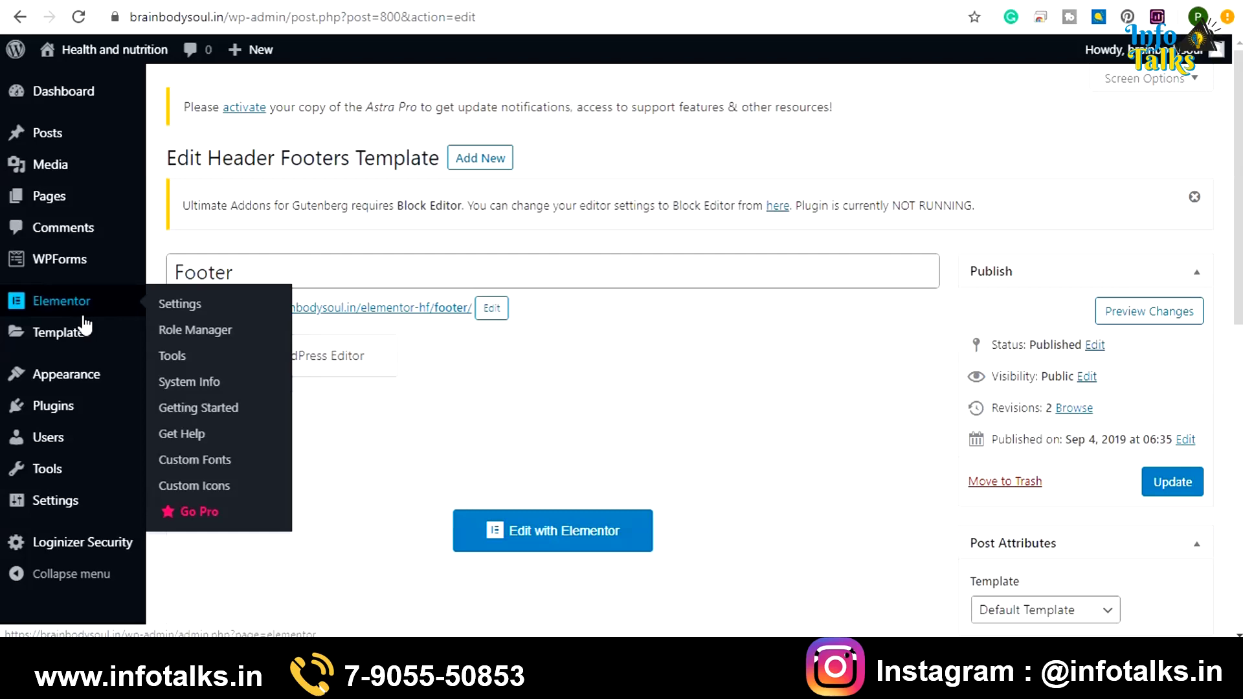
Open Appearance > Menus to view the Top Navigation menu structure
mouse_move(90, 387)
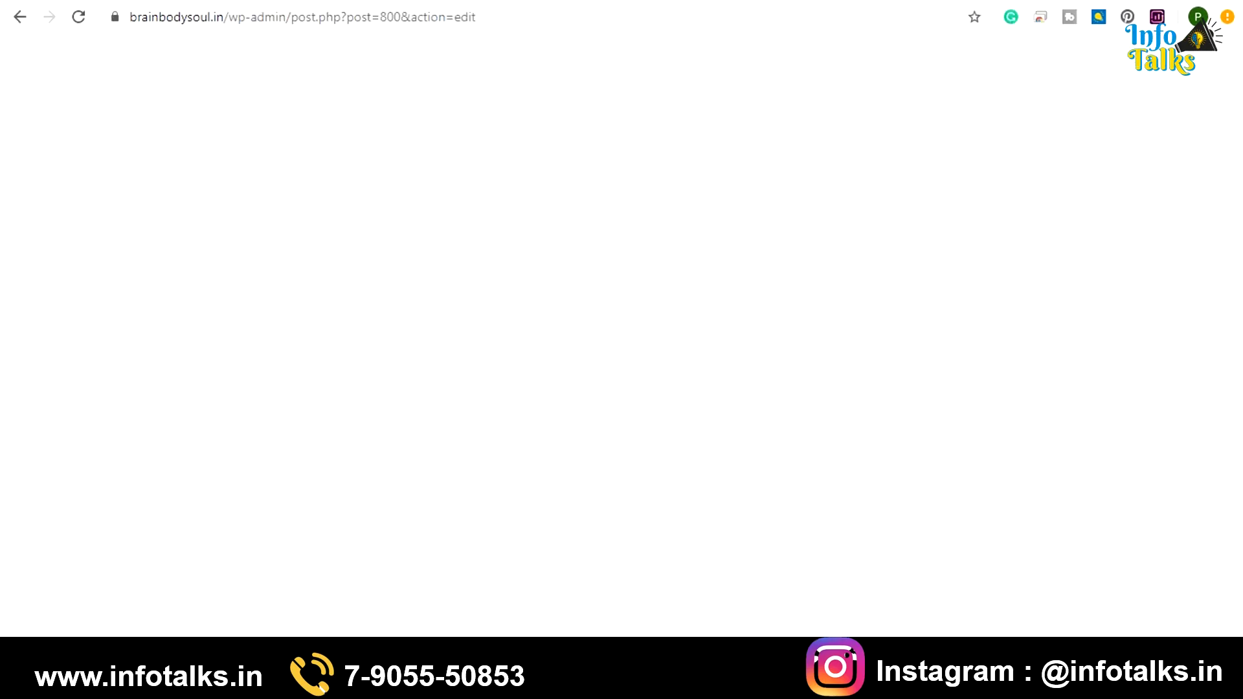
mouse_move(102, 387)
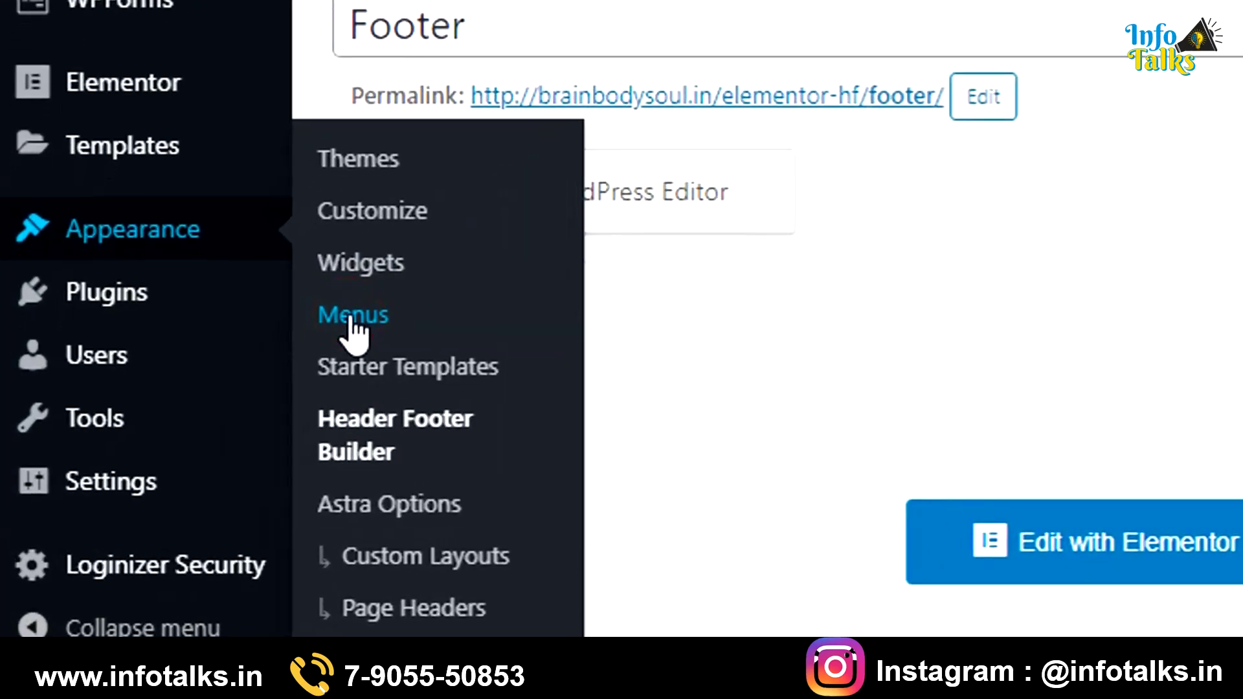
left_click(355, 317)
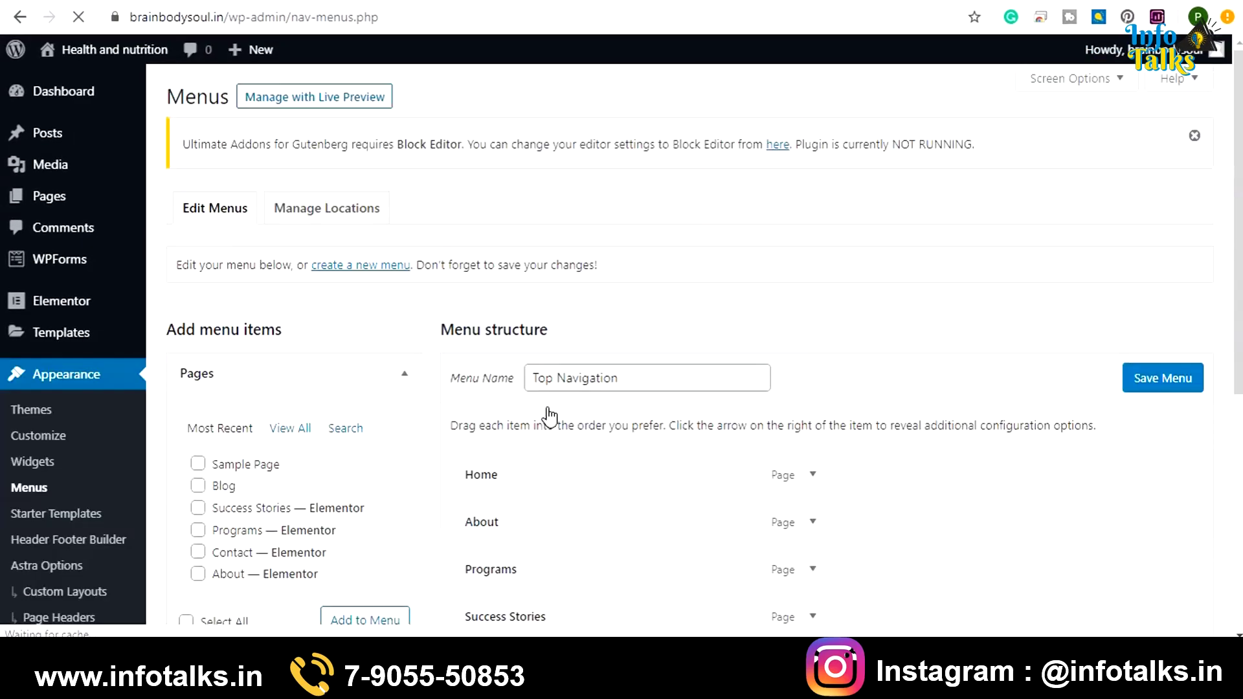
Remove the Programs item from the Top Navigation menu
scroll(550, 414, "down", 3)
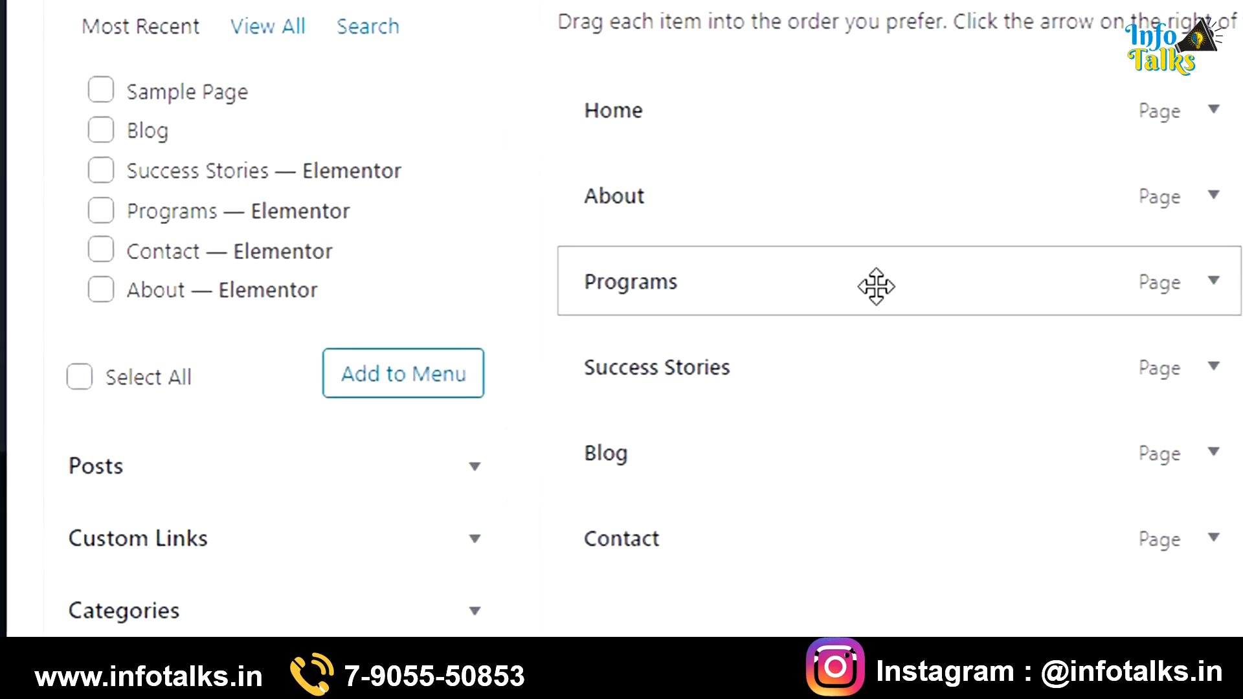
left_click(1212, 283)
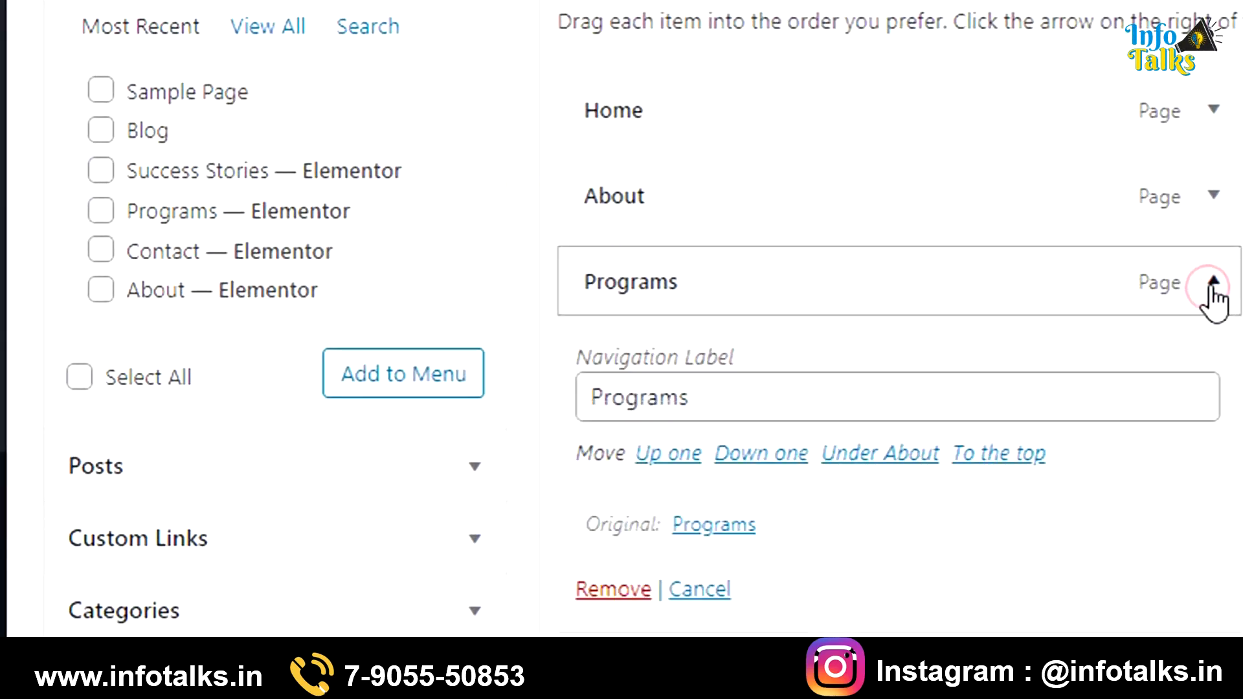
left_click(617, 586)
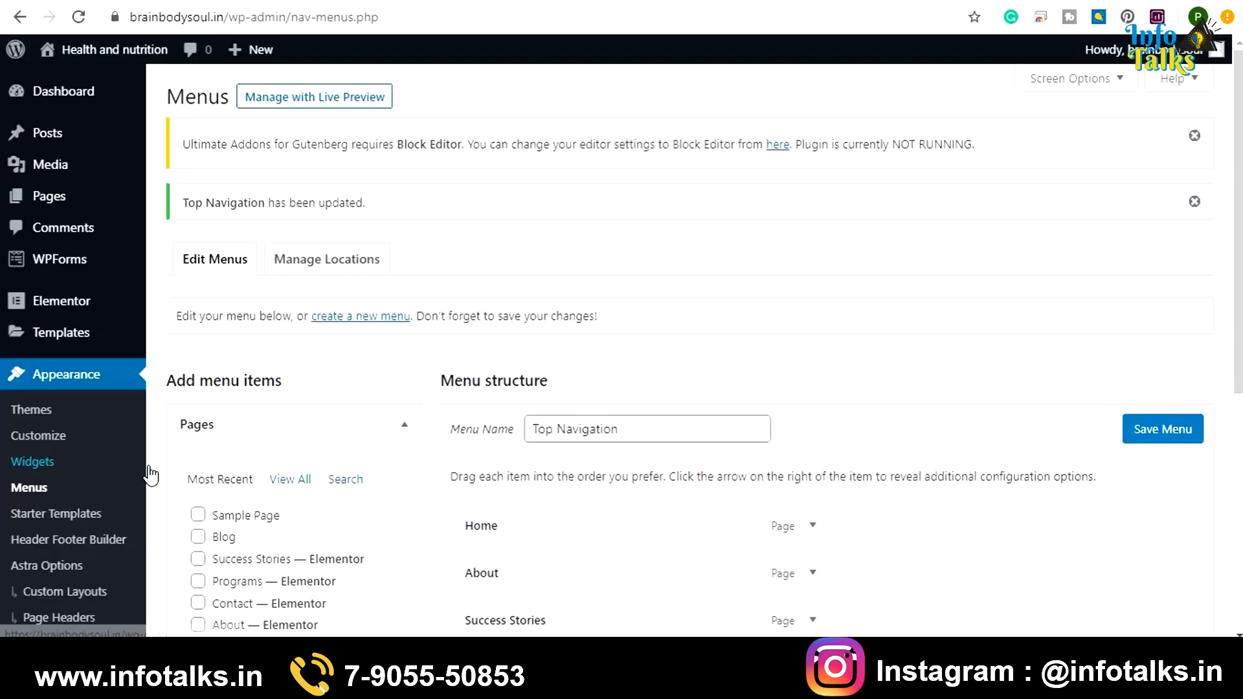
Review the remaining Home, About, Success Stories, Blog and Contact items, nudging Success Stories
scroll(263, 414, "down", 3)
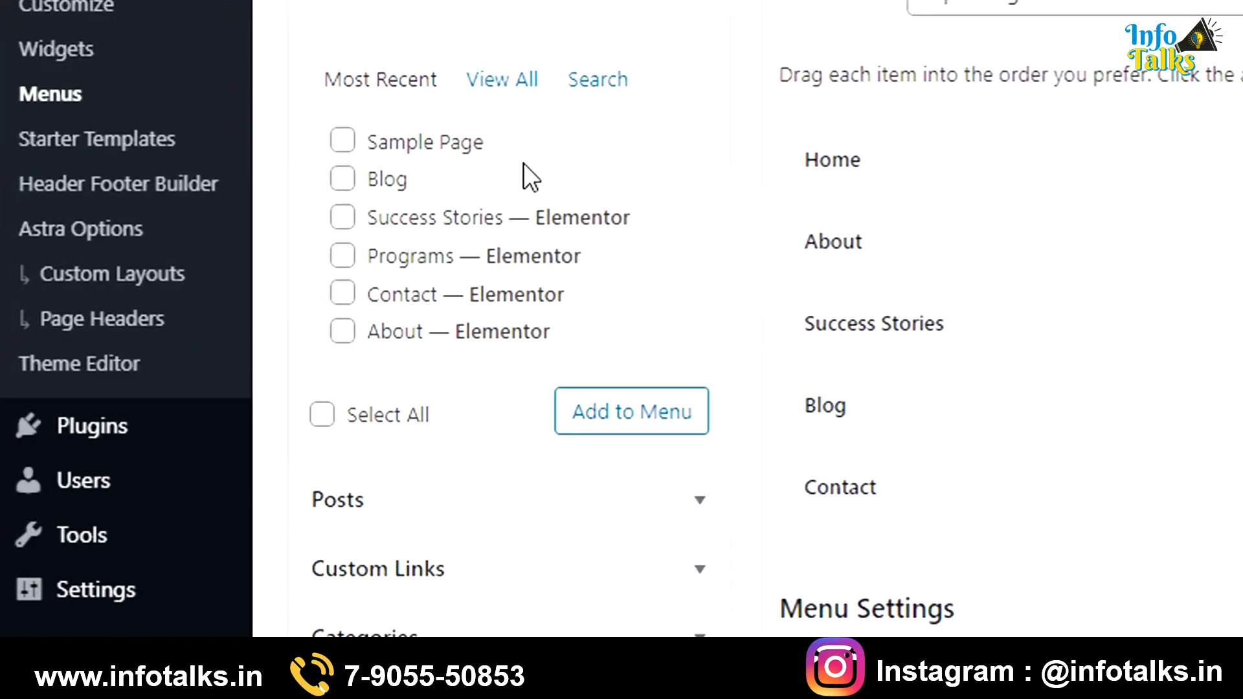
scroll(523, 162, "up", 3)
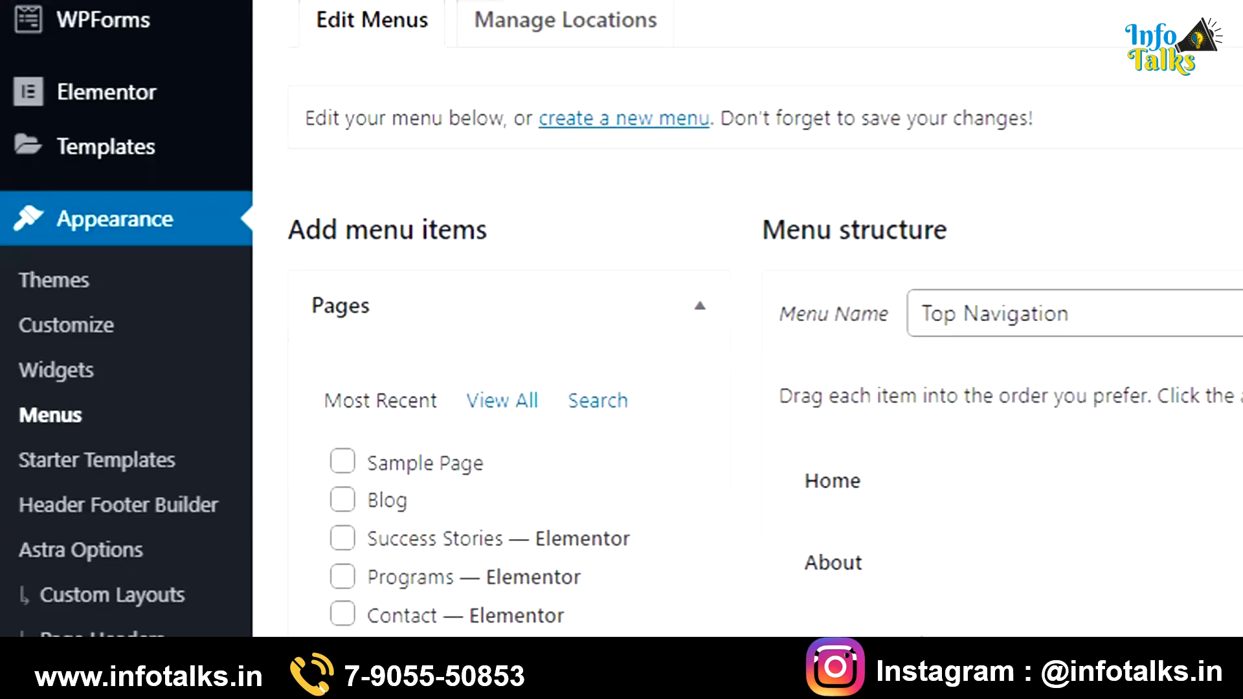
scroll(475, 304, "down", 5)
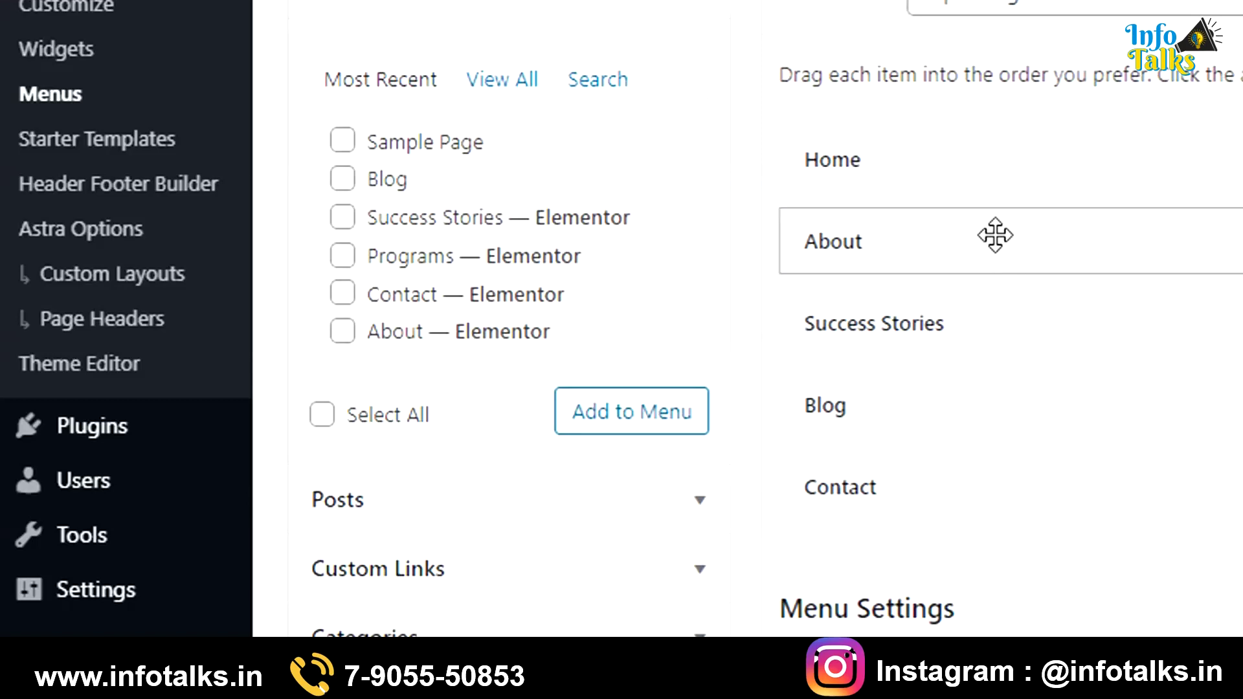
left_click_drag(977, 348, 976, 354)
scroll(632, 280, "down", 2)
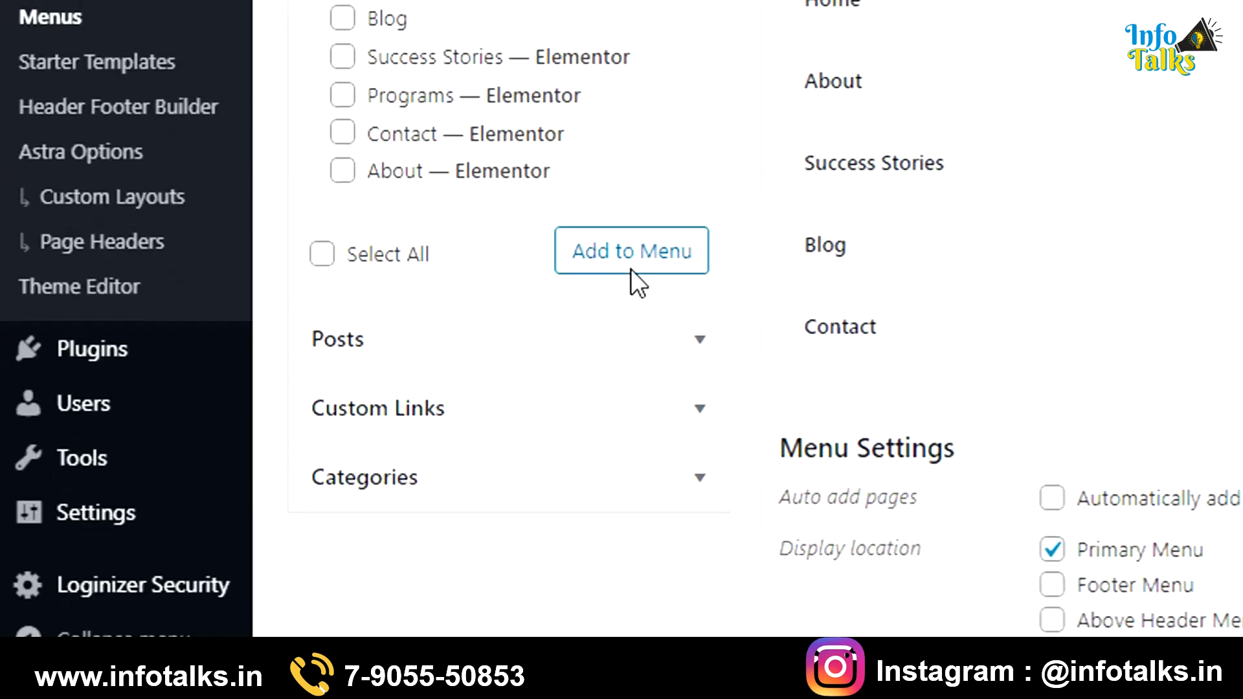
scroll(221, 129, "up", 4)
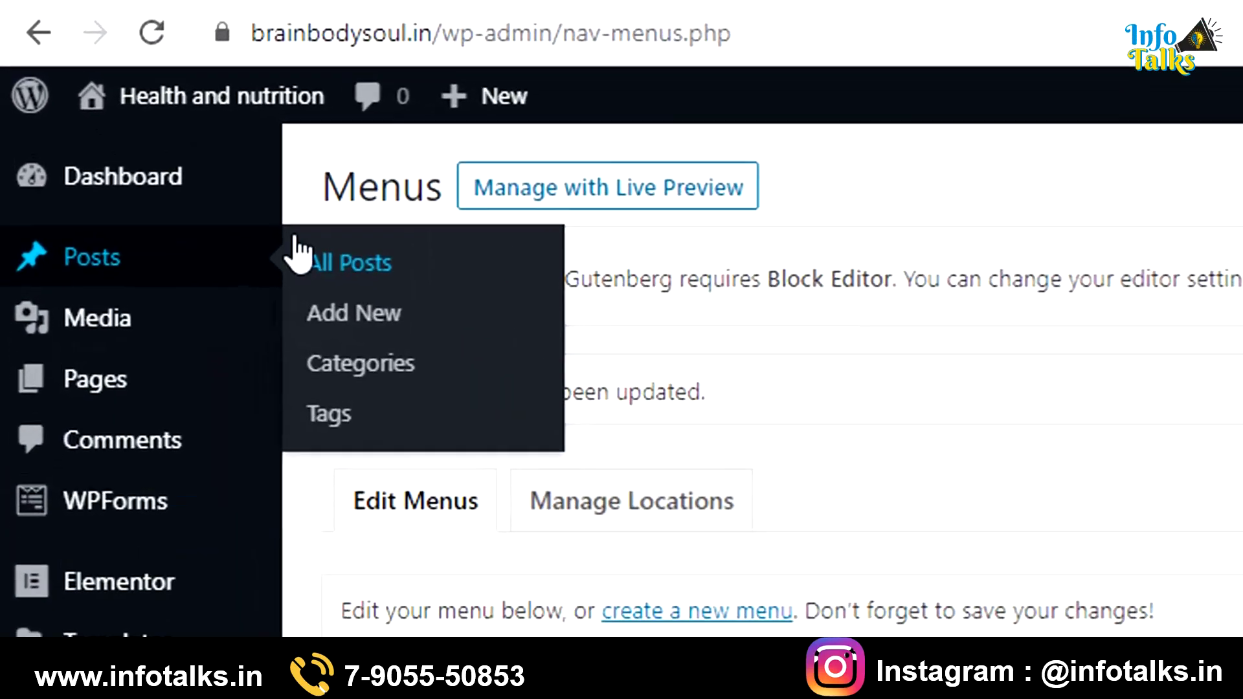
Leave the menus page for Posts > All Posts, listing the four published posts
left_click(360, 291)
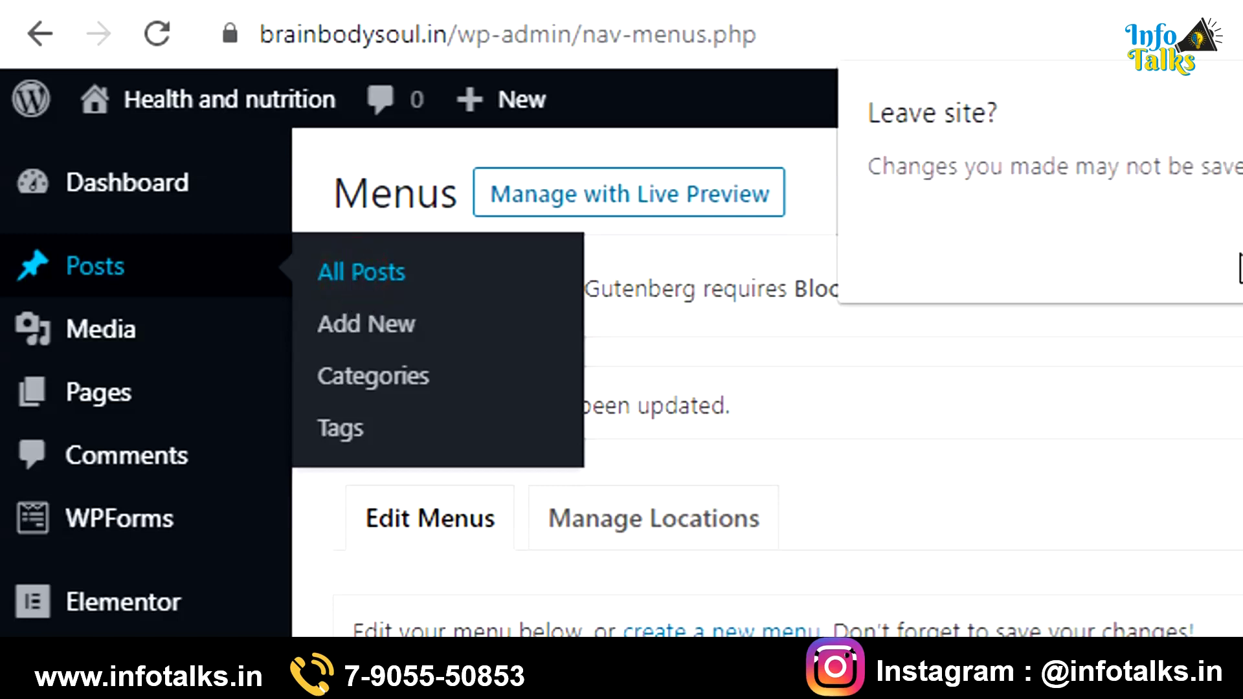
key("Escape")
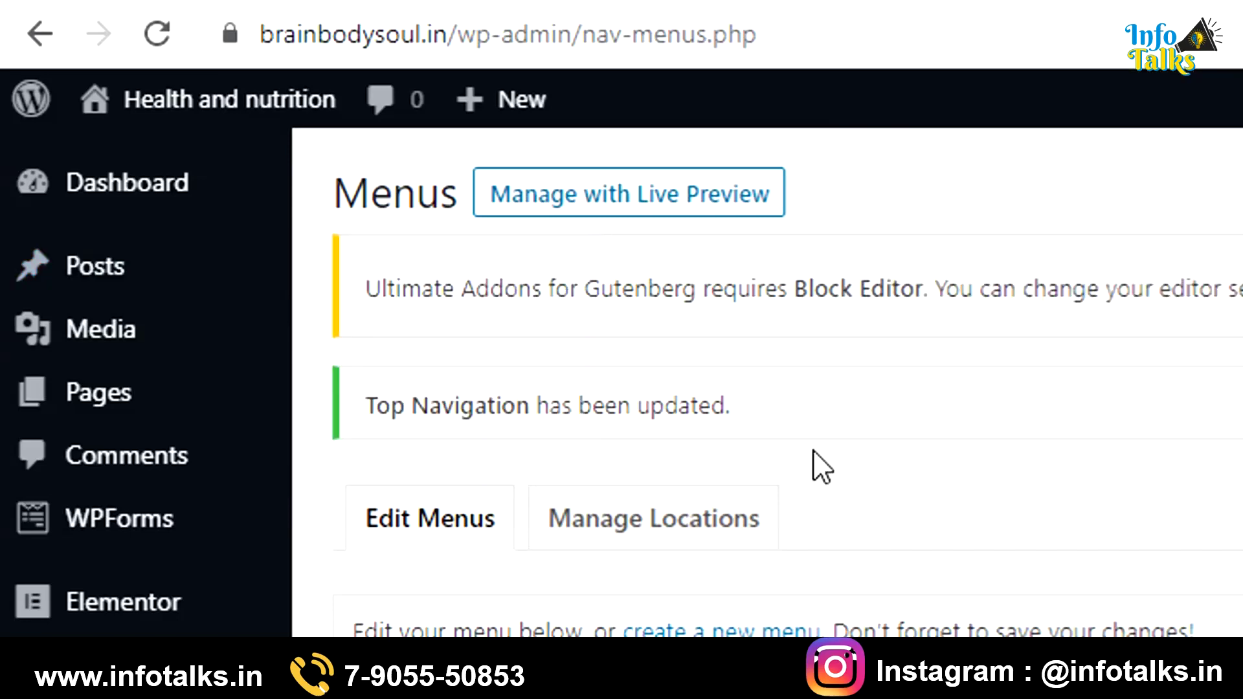
mouse_move(153, 294)
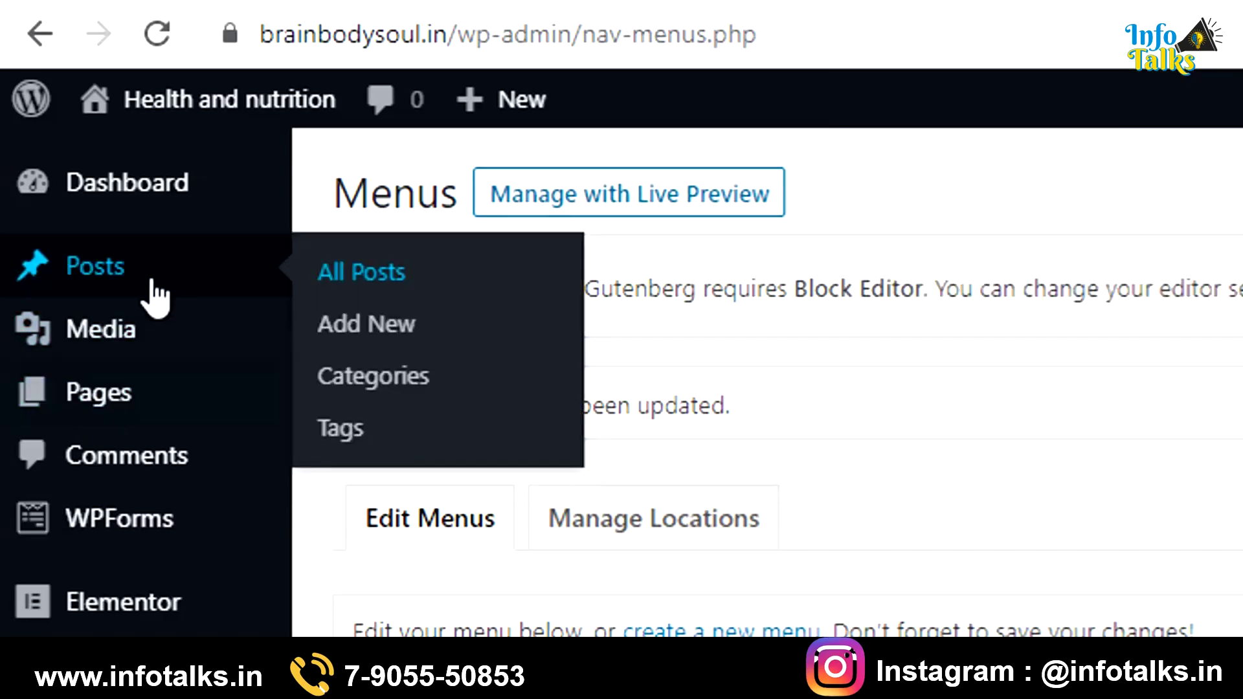
left_click(384, 279)
key("Return")
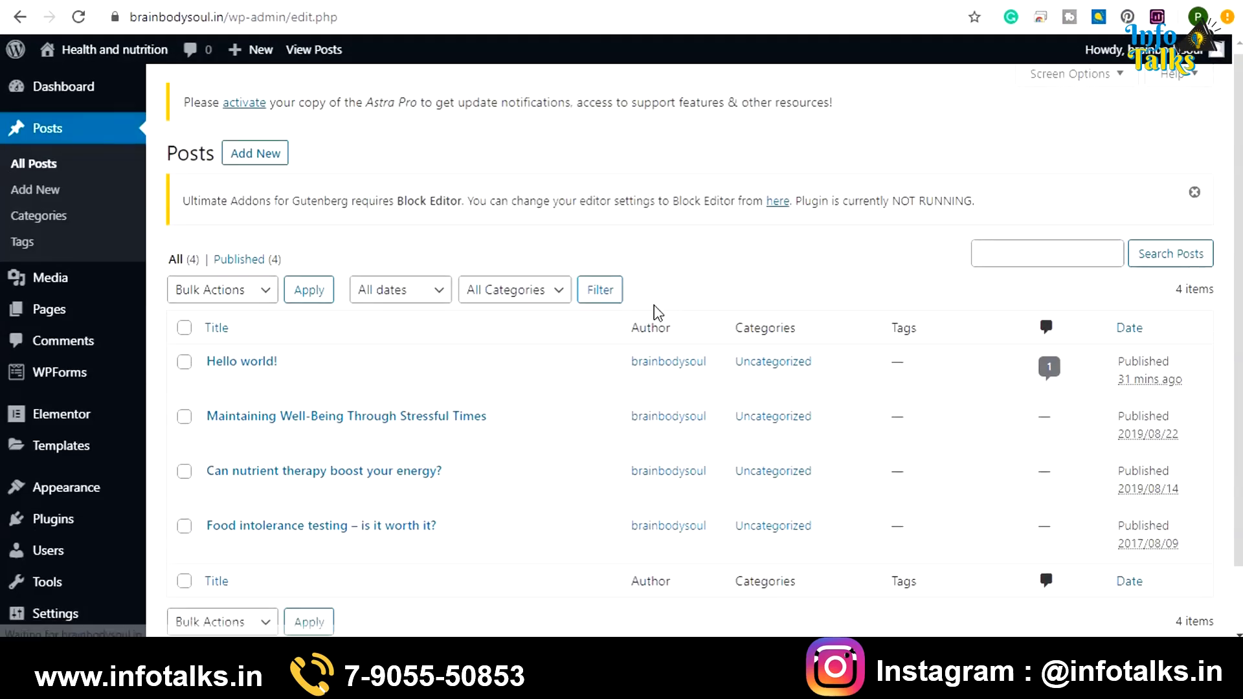
scroll(655, 313, "down", 1)
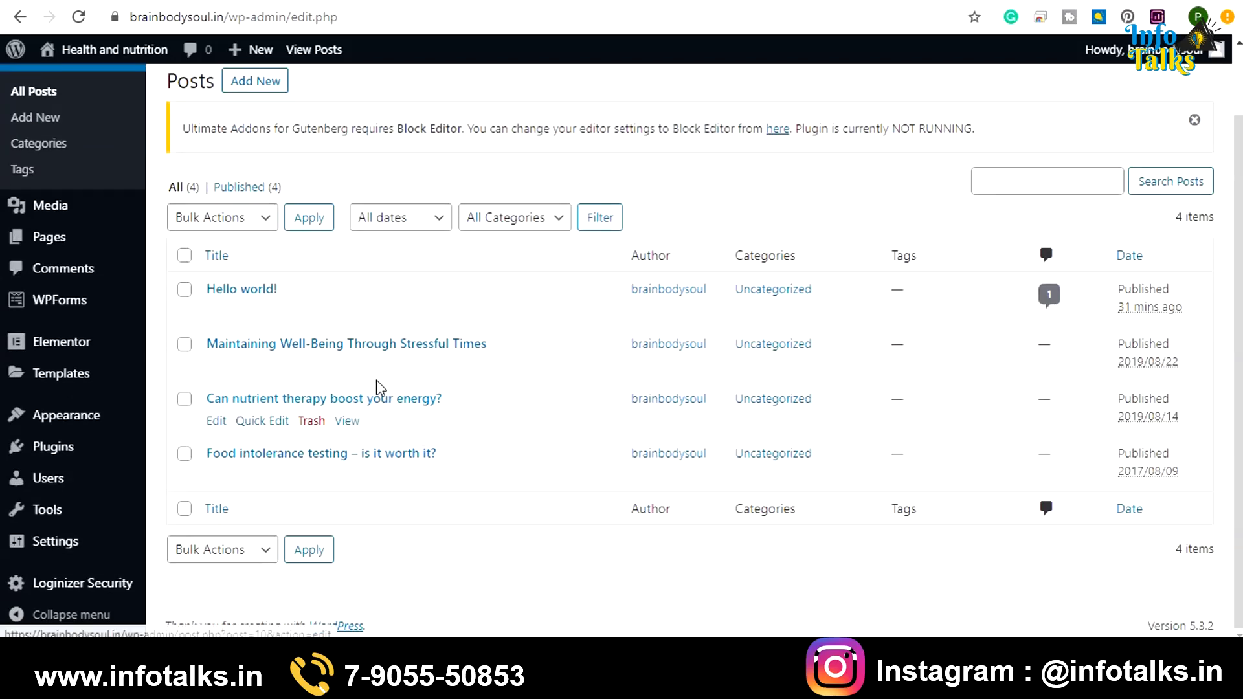